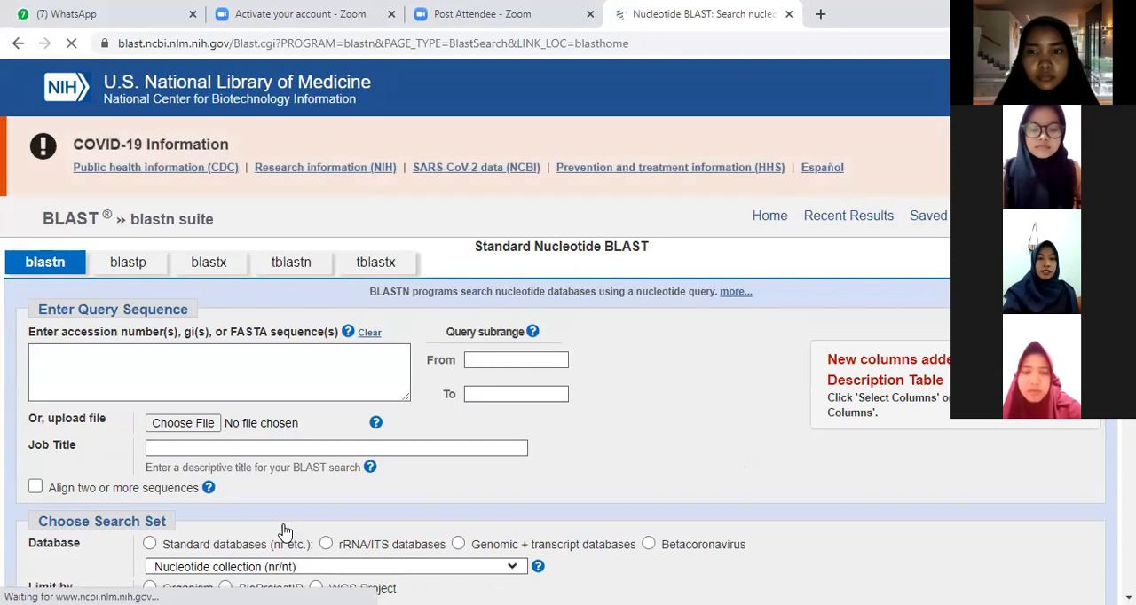
Step: Paste the copied nucleotide sequence as the blastn query and set the max target sequences to 500 in the algorithm parameters
click(138, 370)
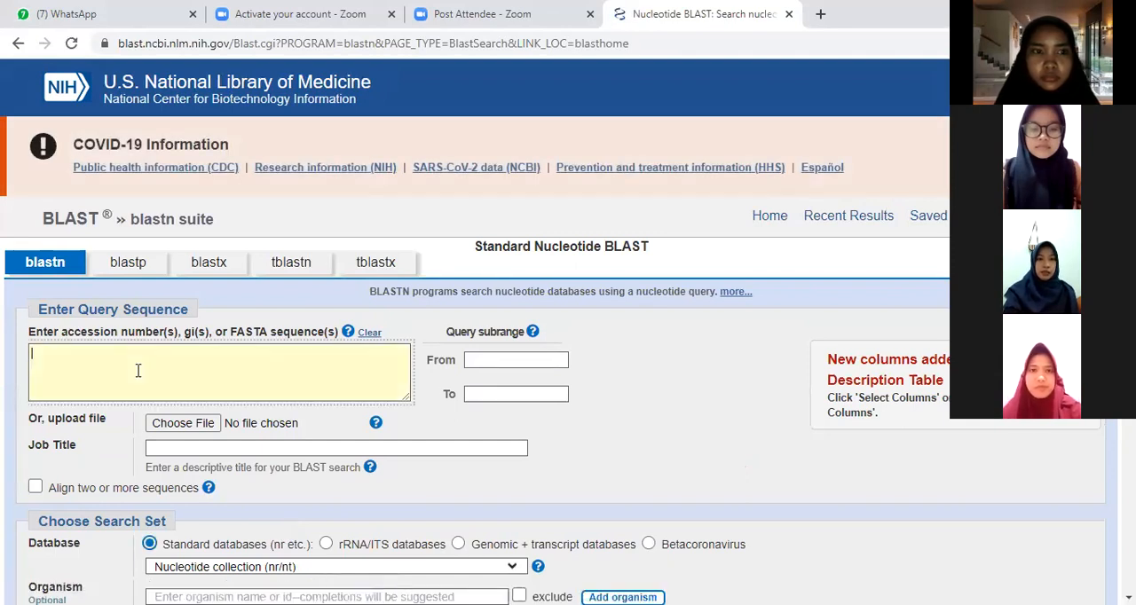
key(ctrl+v)
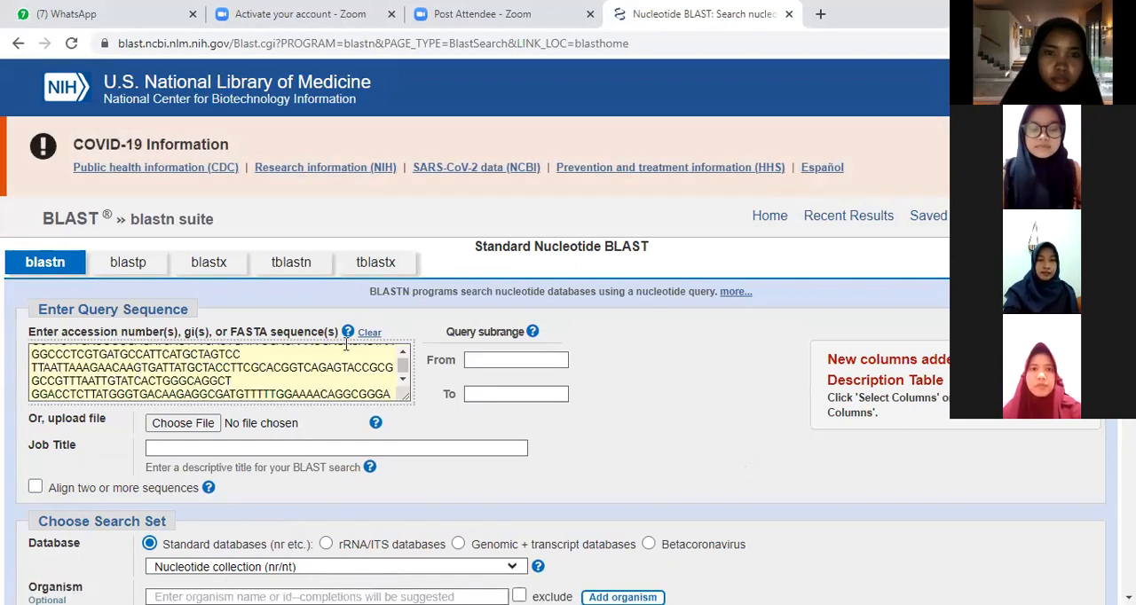
scroll(460, 371, down, 9)
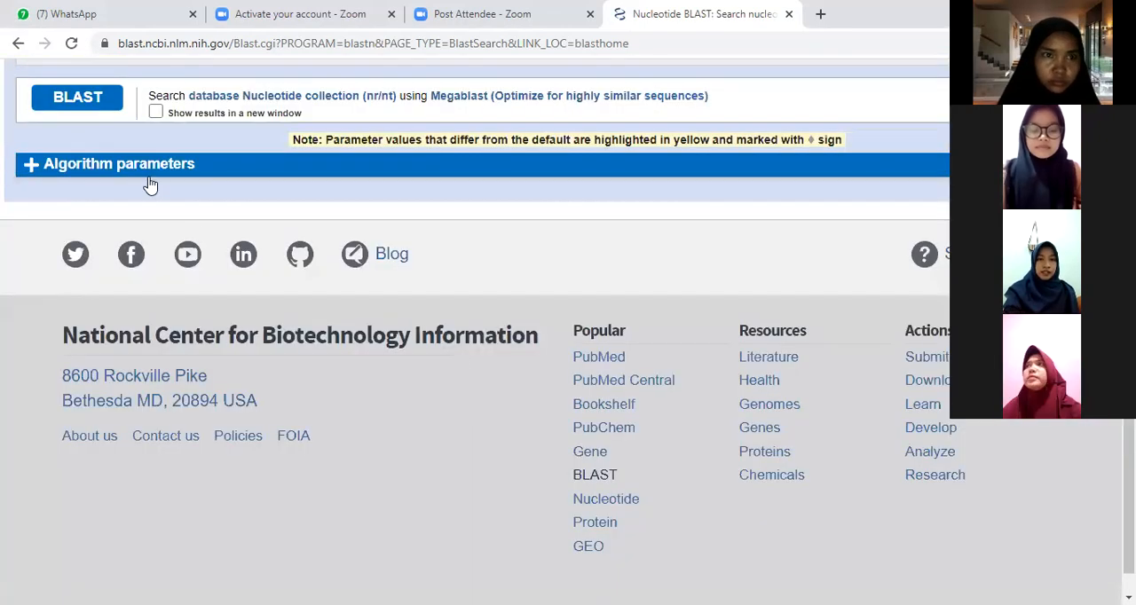
click(33, 165)
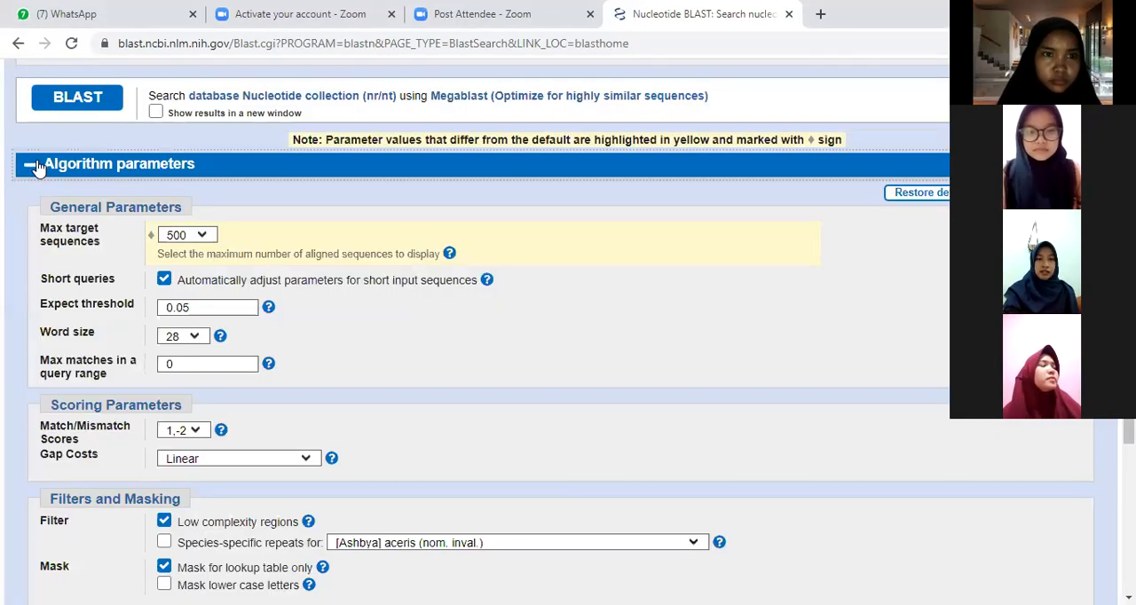
click(209, 238)
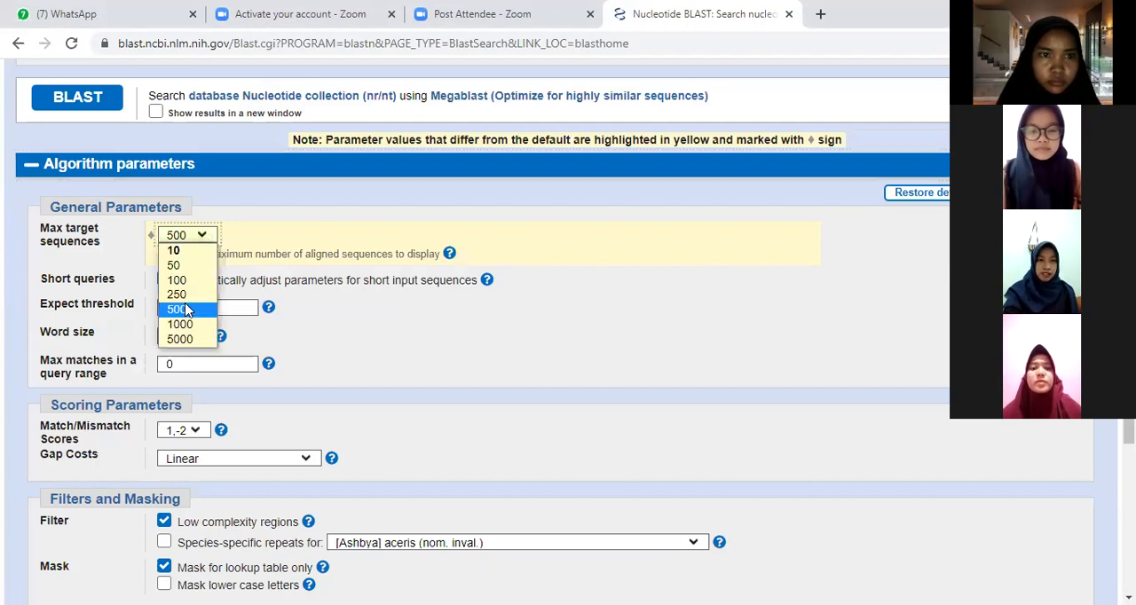
click(186, 311)
Step: Run the BLAST search and review the hits listed under the sequences producing significant alignments
scroll(190, 172, up, 1)
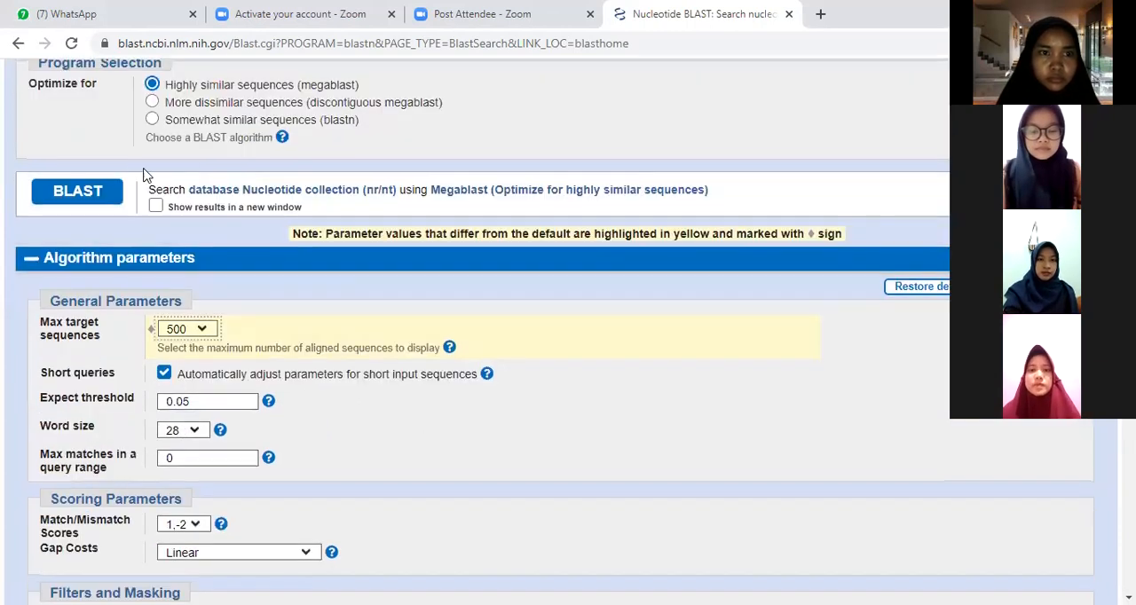
click(66, 198)
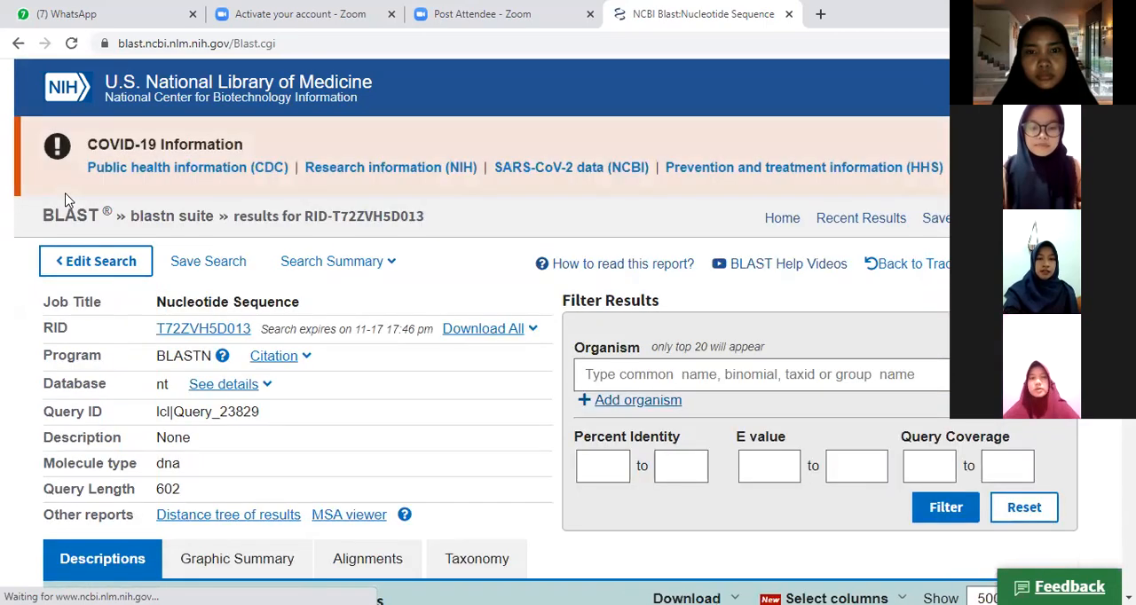
scroll(325, 385, down, 5)
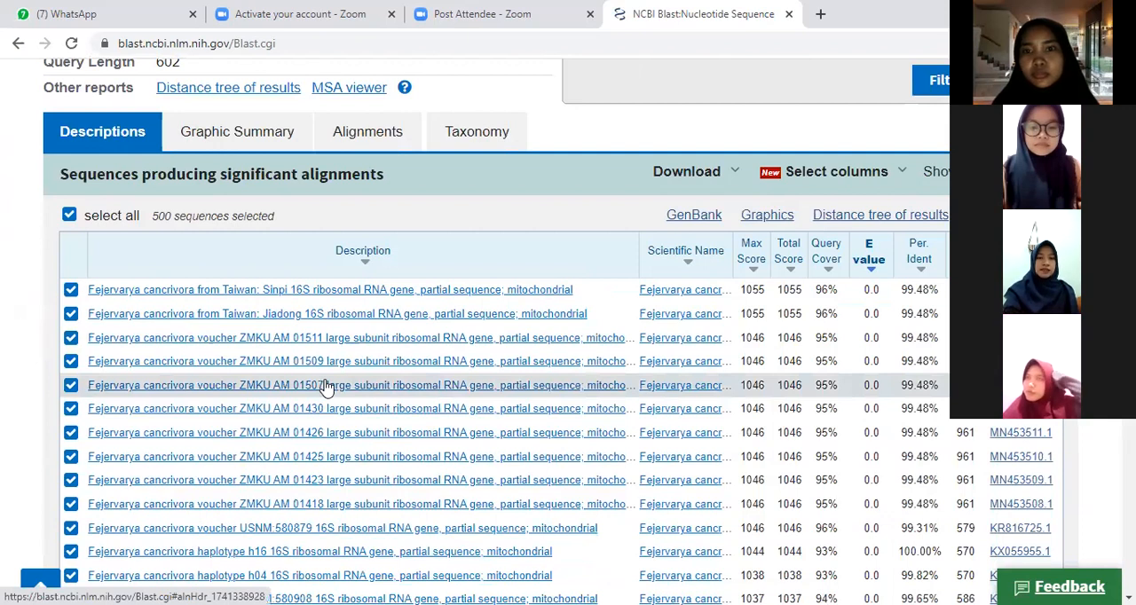
scroll(326, 385, down, 1)
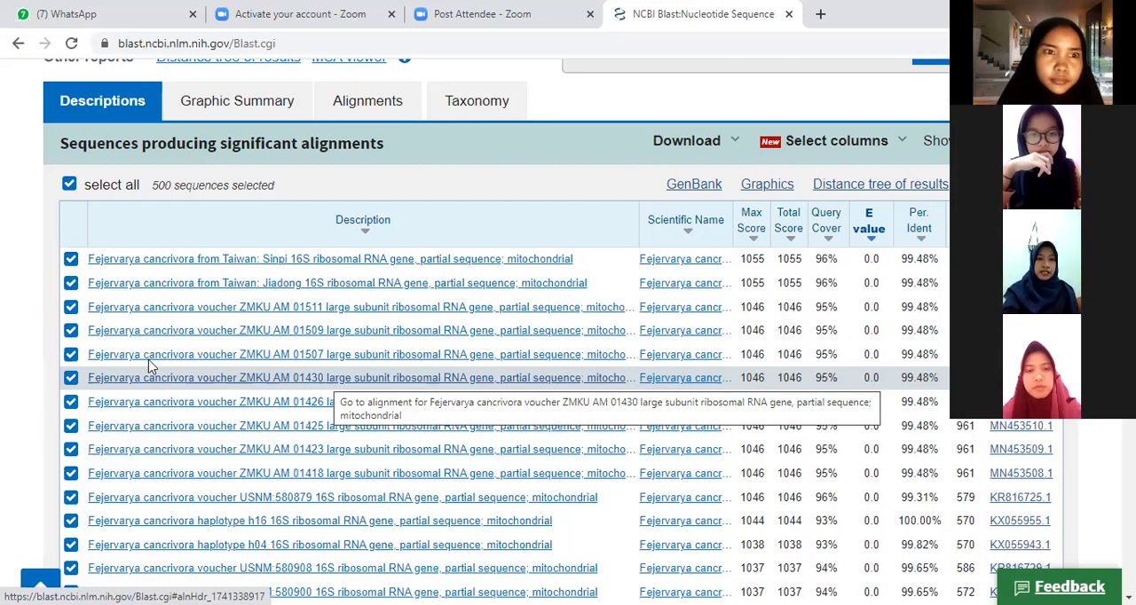
Step: Deselect all hits, and select only the Fejervarya cancrivora entries Taiwan: Sinpi, Taiwan: Jiadong and voucher ZMKU AM 01511
click(70, 187)
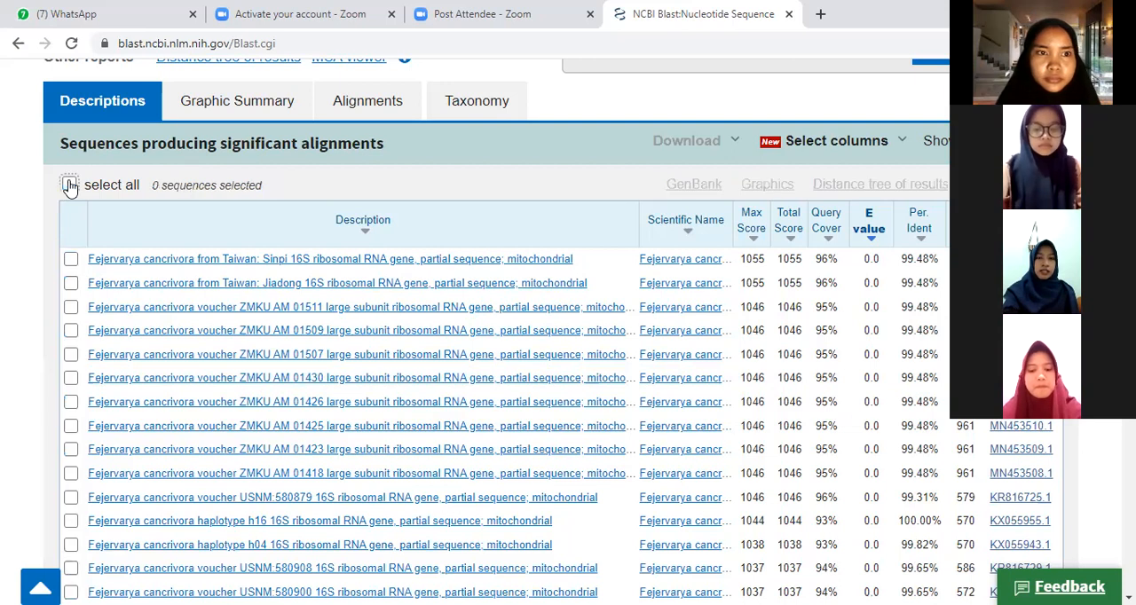
click(70, 259)
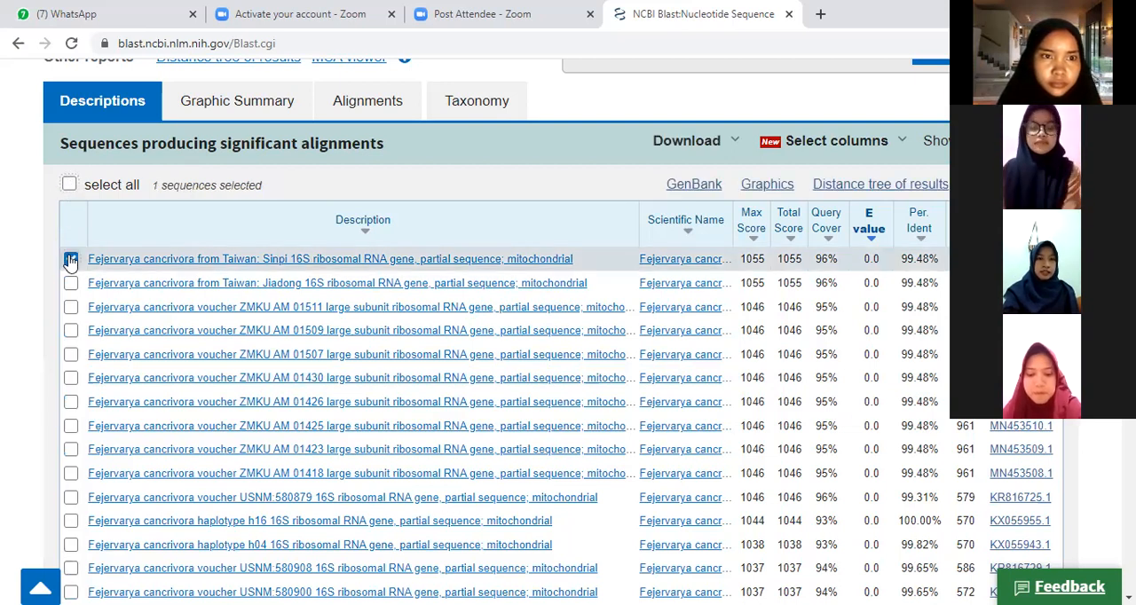
click(70, 283)
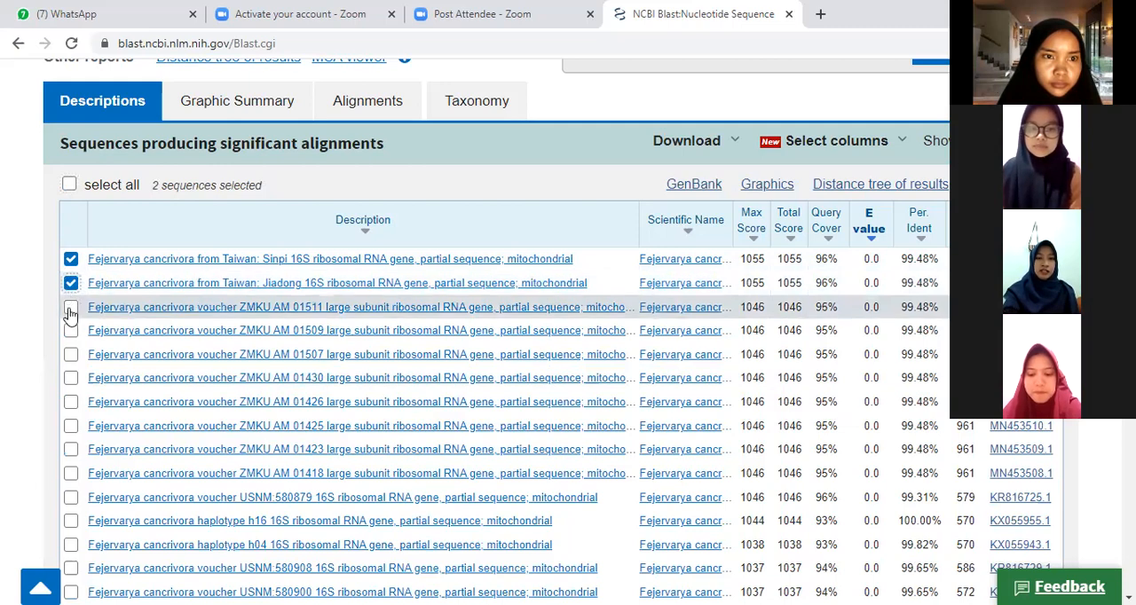
click(70, 310)
Step: Add the Fejervarya cancrivora mitochondrion complete genome and the Fejervarya moodiei vouchers ZMKU AM 01520 and ZMKU AM 01516 to the selected hits
scroll(381, 406, down, 3)
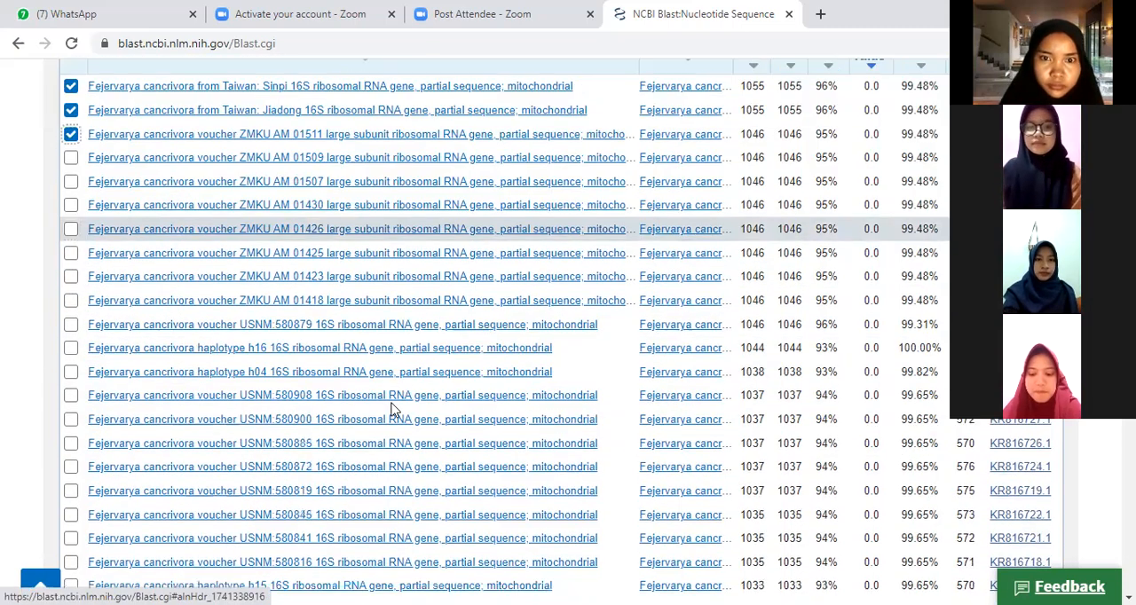
scroll(394, 410, down, 3)
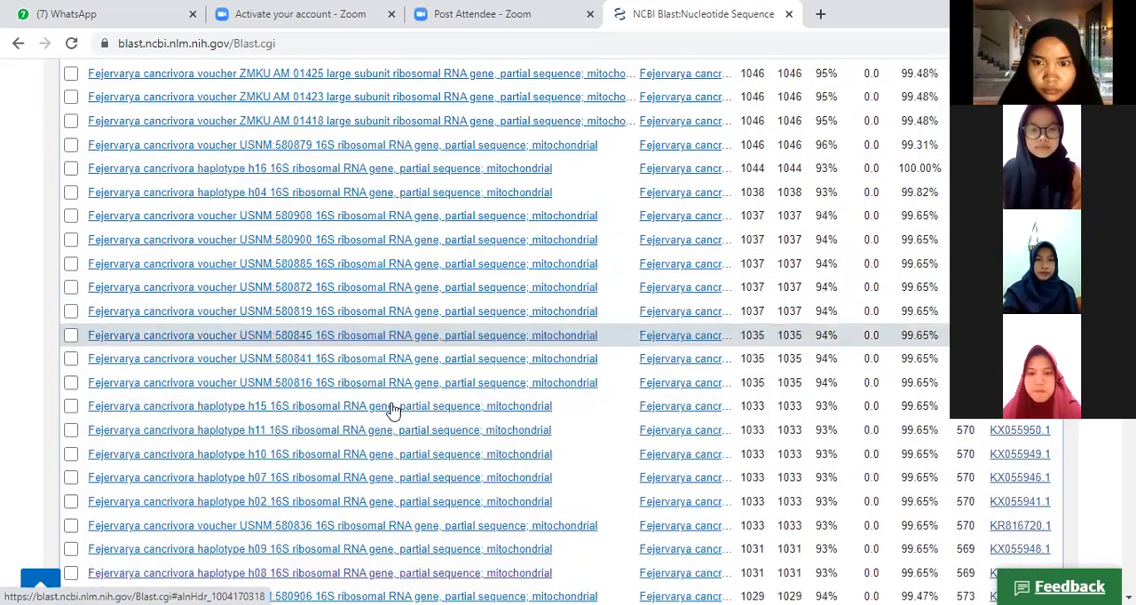
scroll(393, 410, down, 10)
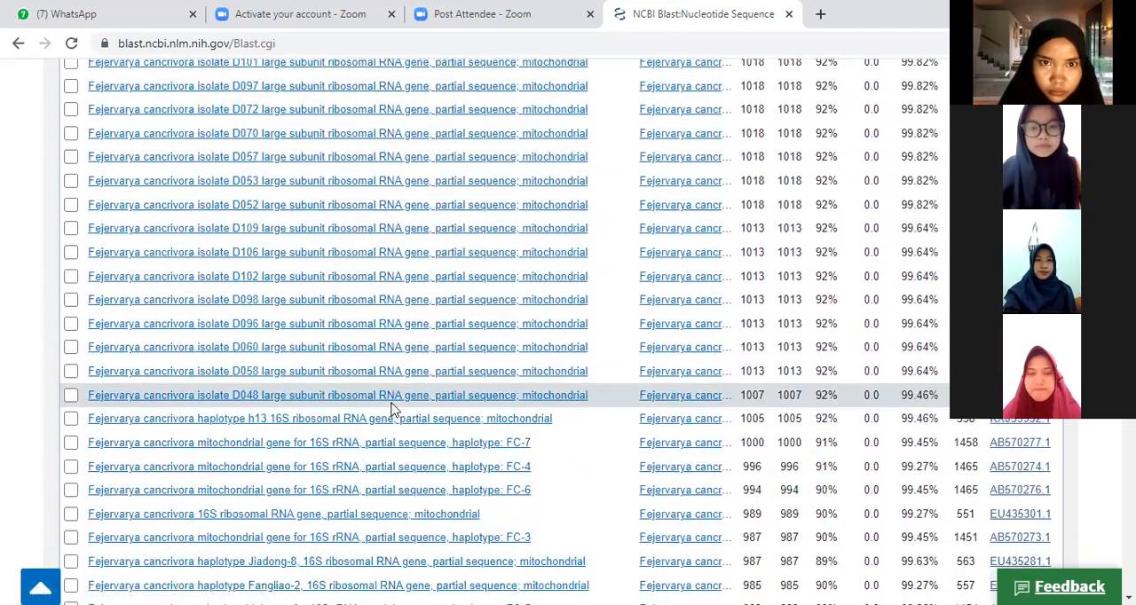
scroll(393, 410, down, 2)
scroll(393, 410, down, 3)
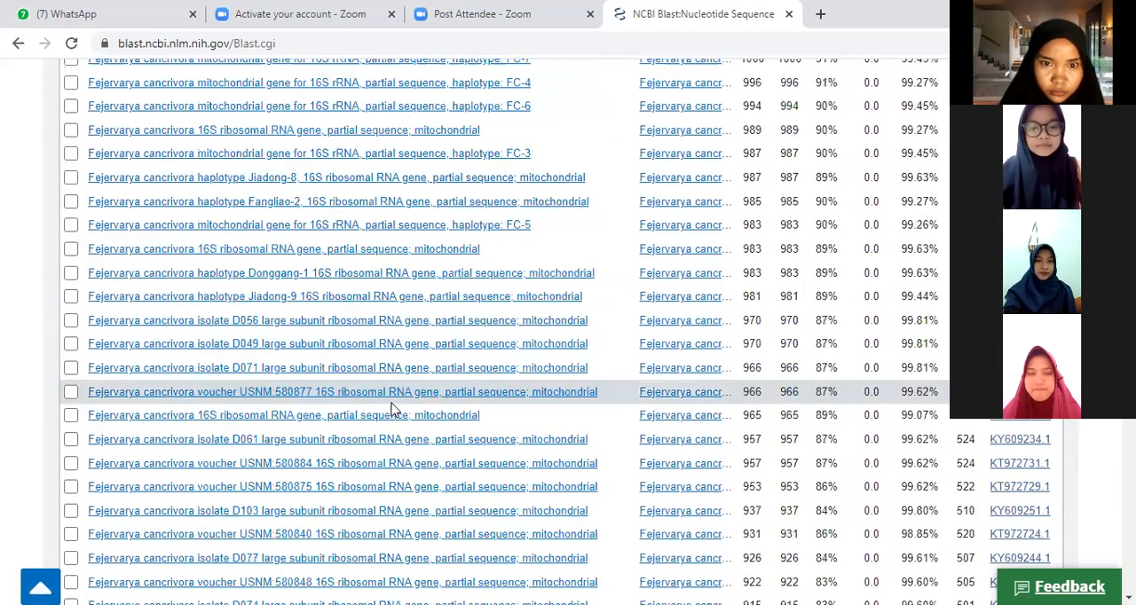
scroll(393, 410, down, 2)
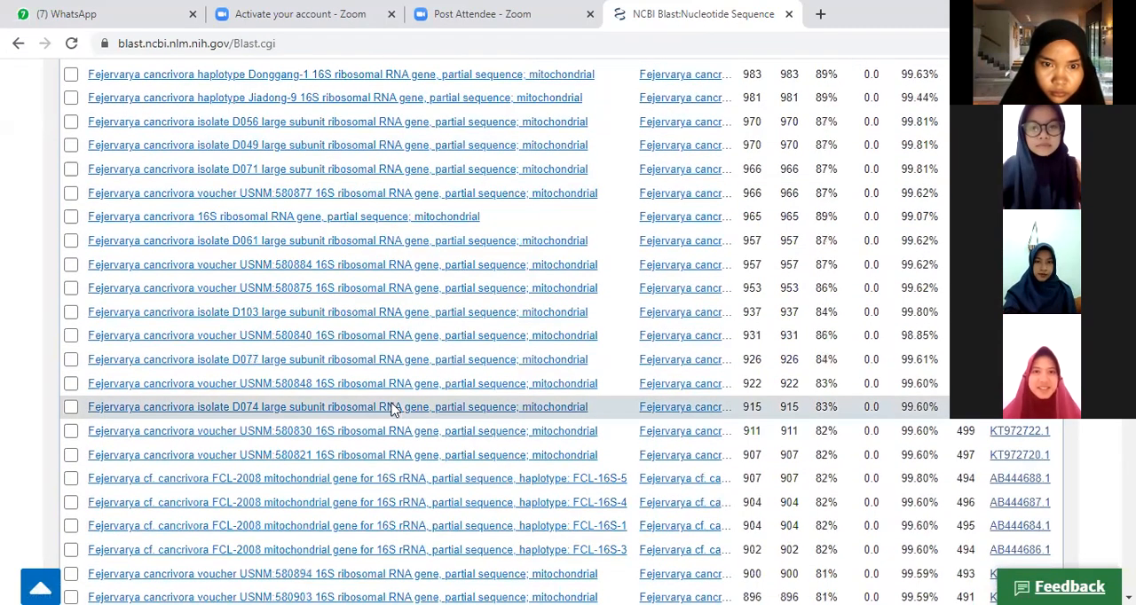
scroll(393, 410, down, 4)
click(70, 557)
scroll(342, 470, down, 2)
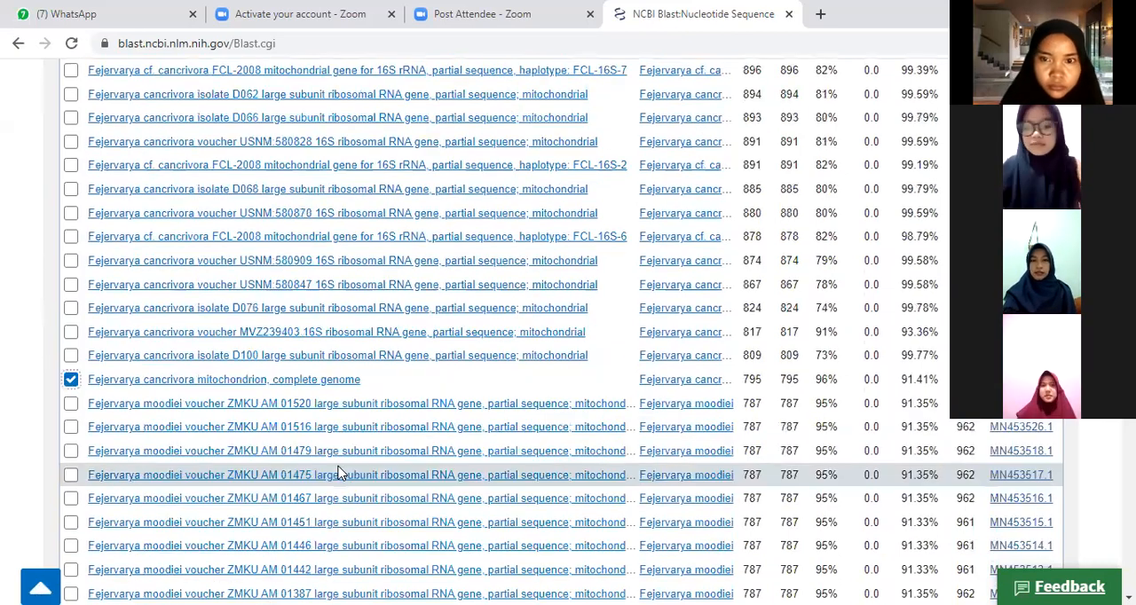
click(71, 404)
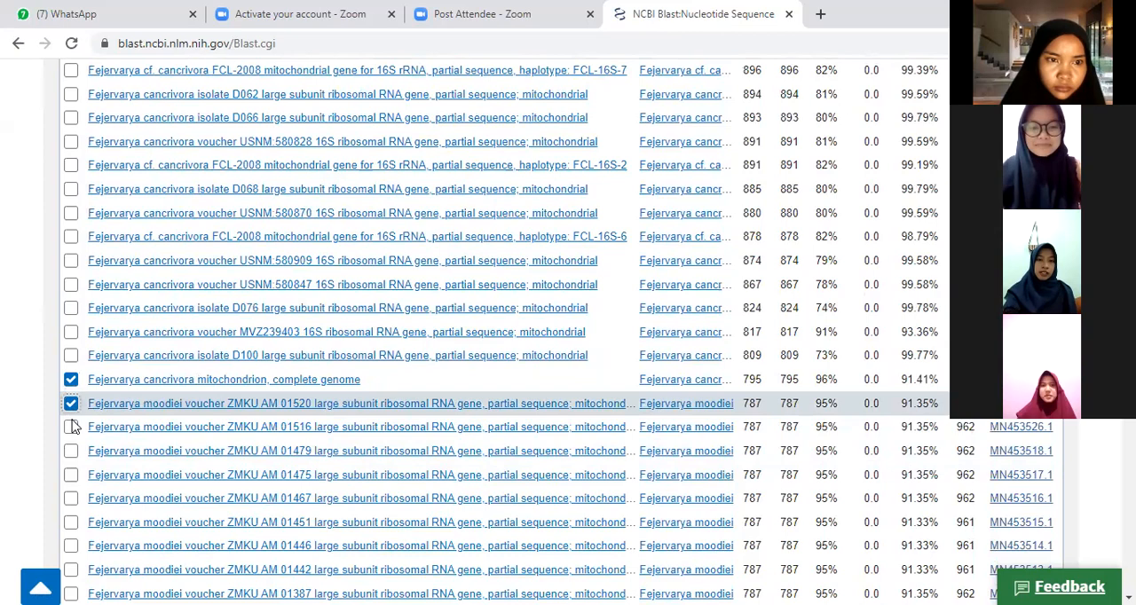
click(71, 428)
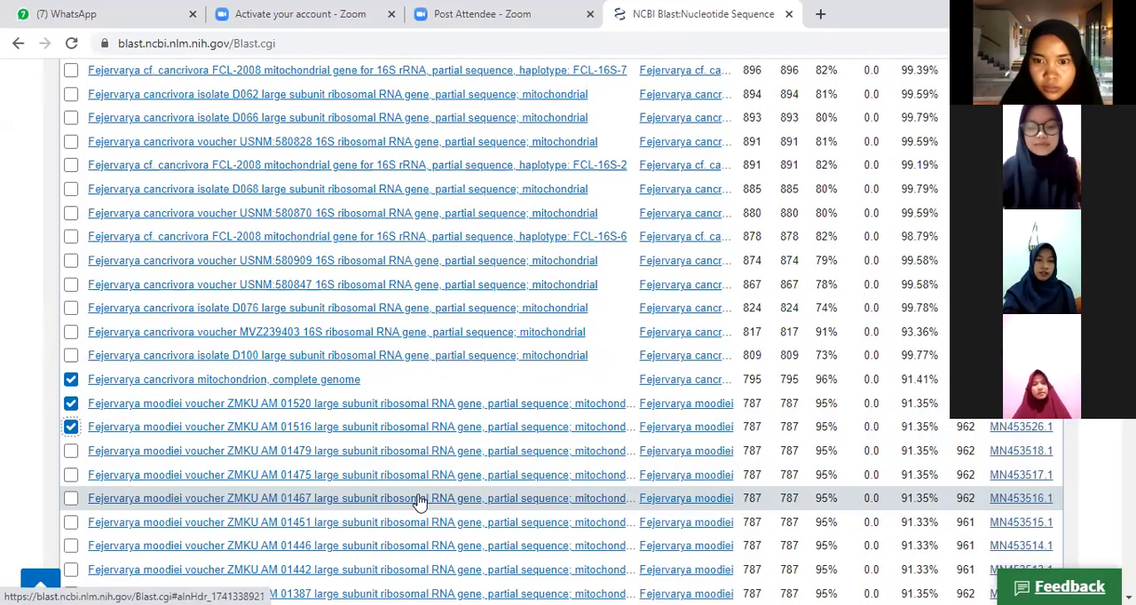
Step: Also select Fejervarya cancrivora voucher ROM 1059, voucher USNM:580834, isolate D075, and Fejervarya moodiei haplotype h17
scroll(71, 450, down, 8)
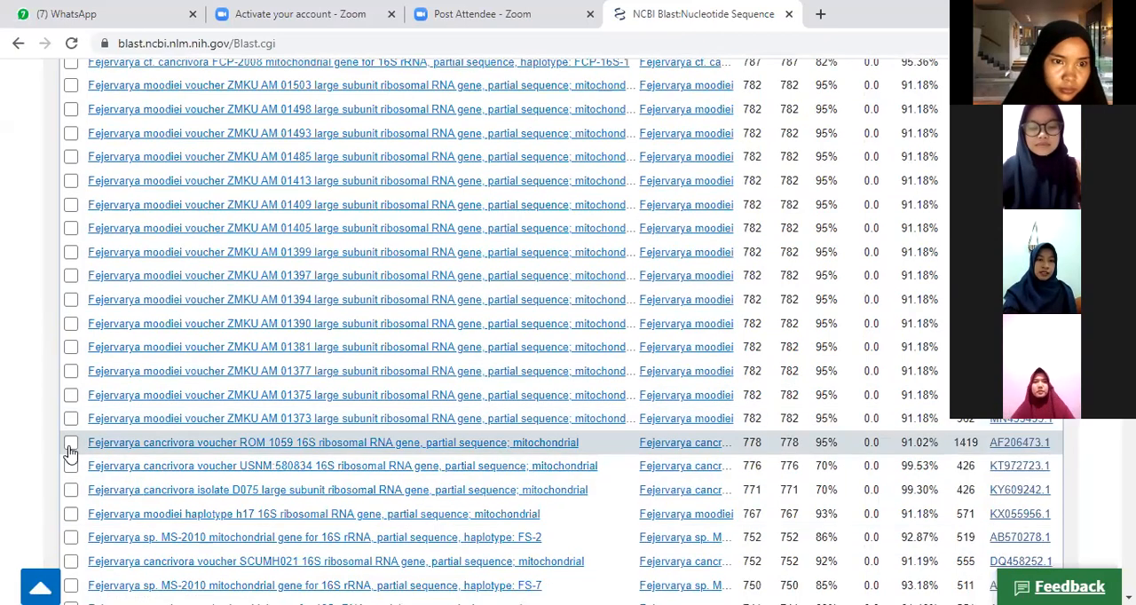
click(71, 444)
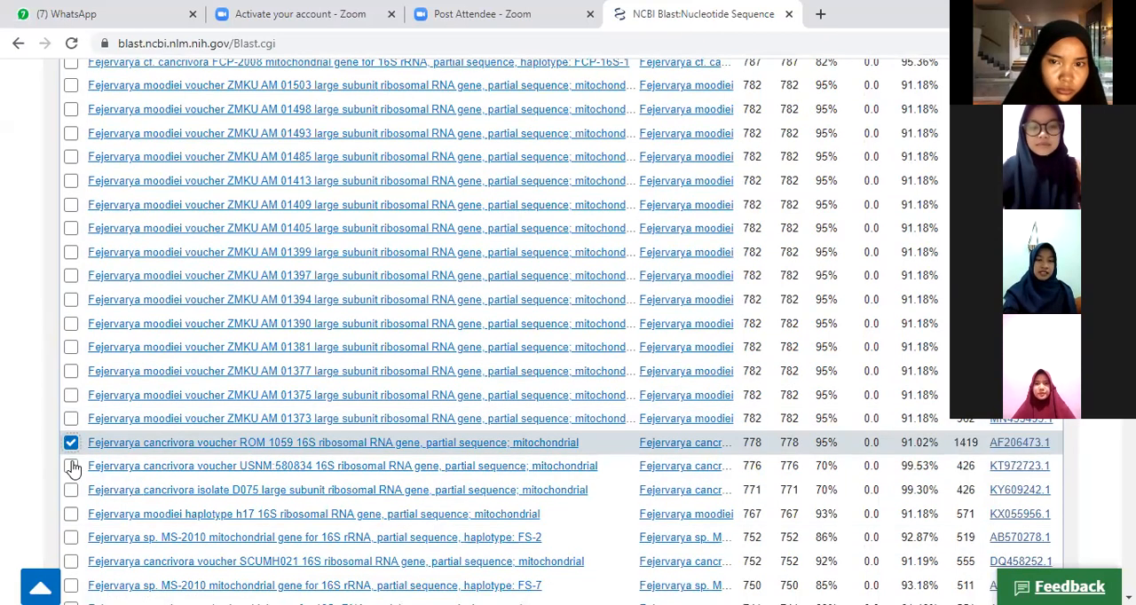
click(71, 466)
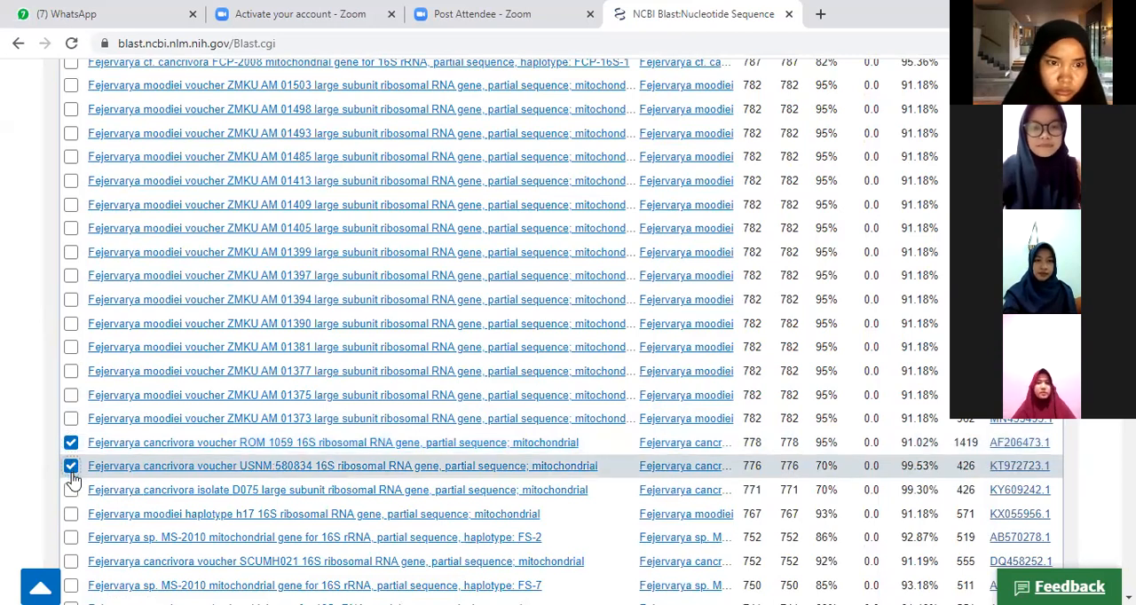
click(71, 490)
click(71, 514)
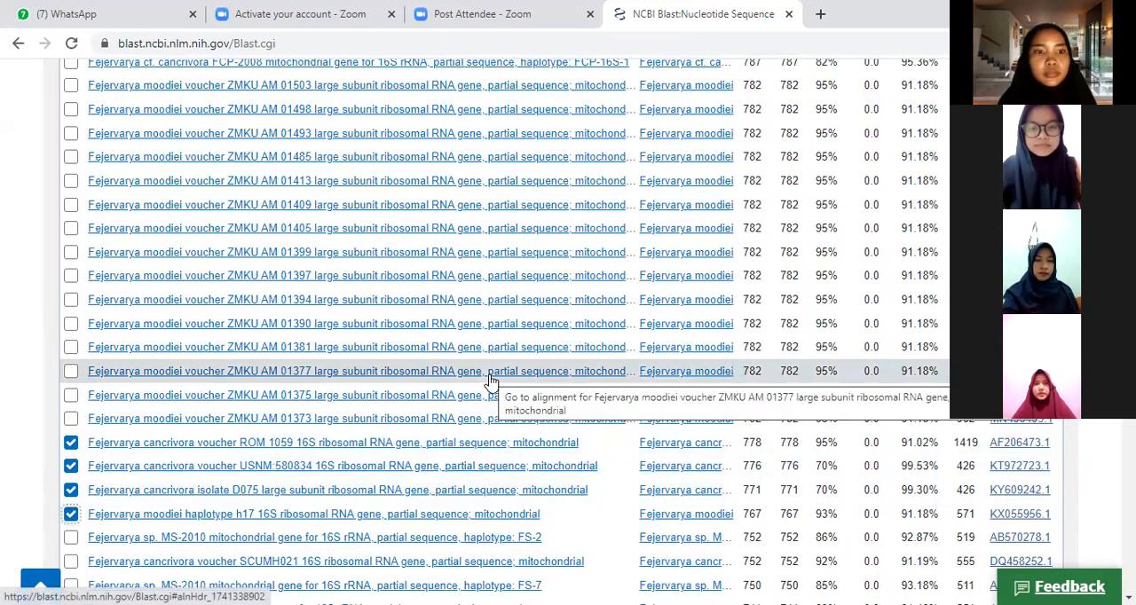
Step: Download the selected hits as FASTA (complete sequence) and open the seqdump (2) file in Notepad
scroll(491, 381, up, 1)
scroll(491, 382, up, 5)
scroll(491, 380, up, 5)
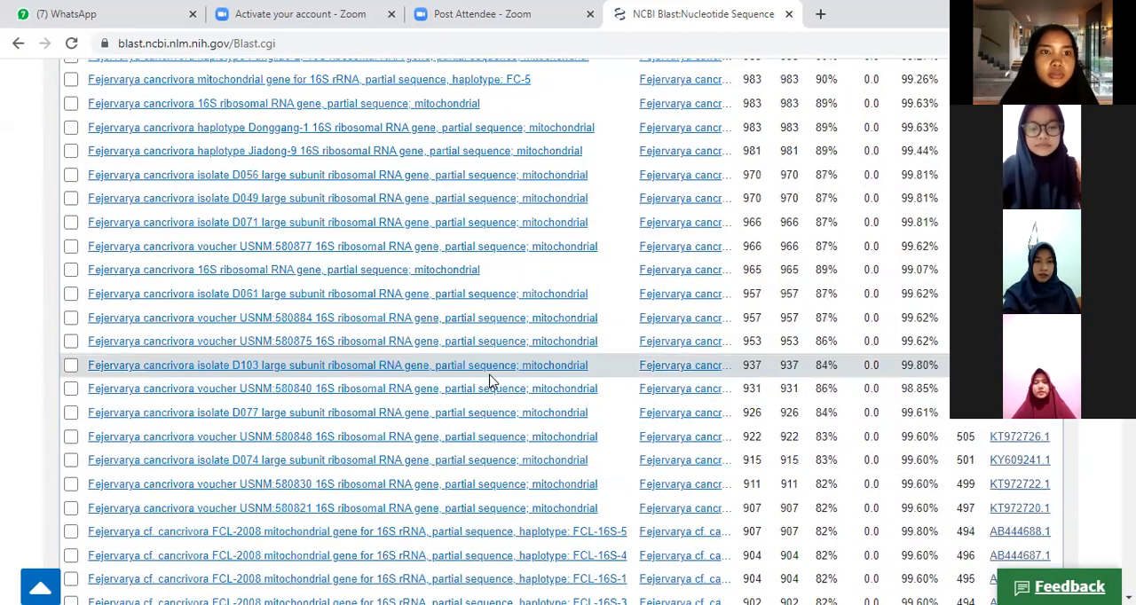
scroll(490, 380, up, 5)
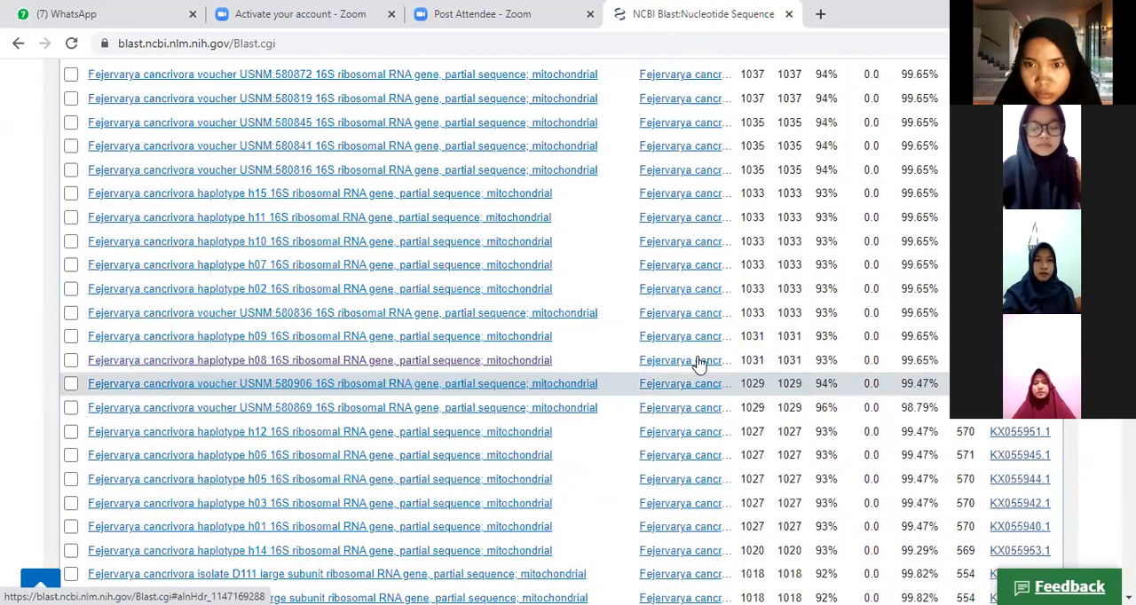
scroll(698, 363, up, 10)
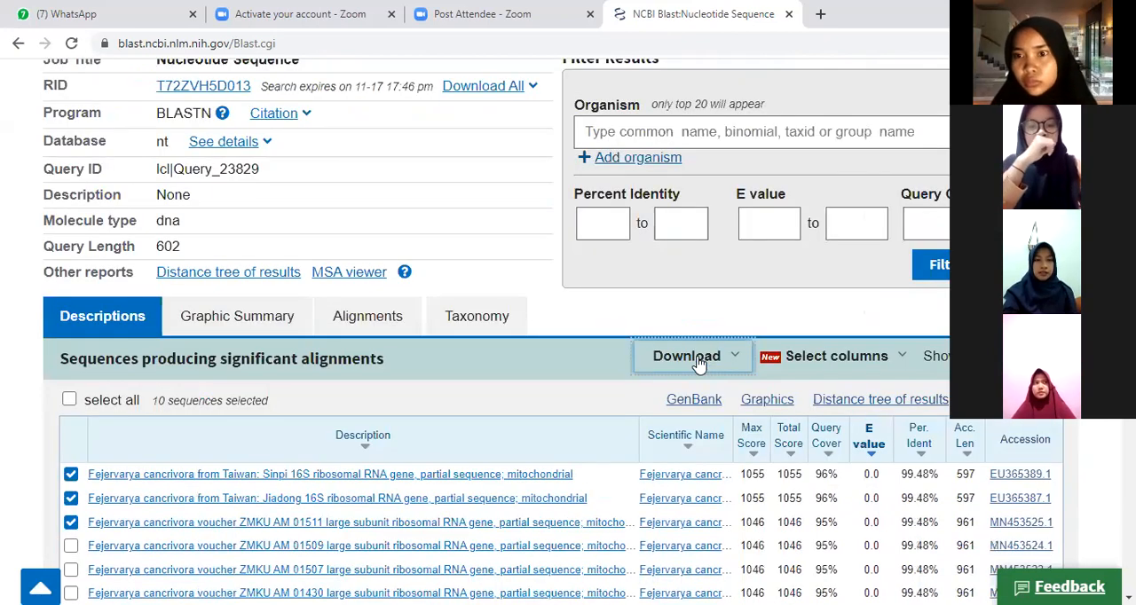
click(699, 364)
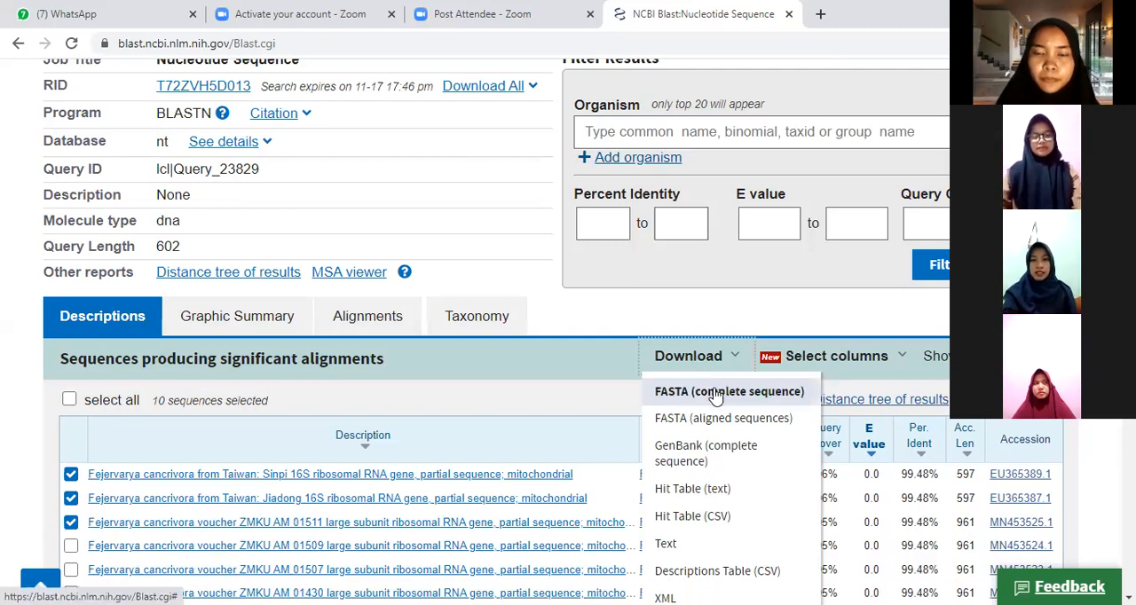
click(715, 394)
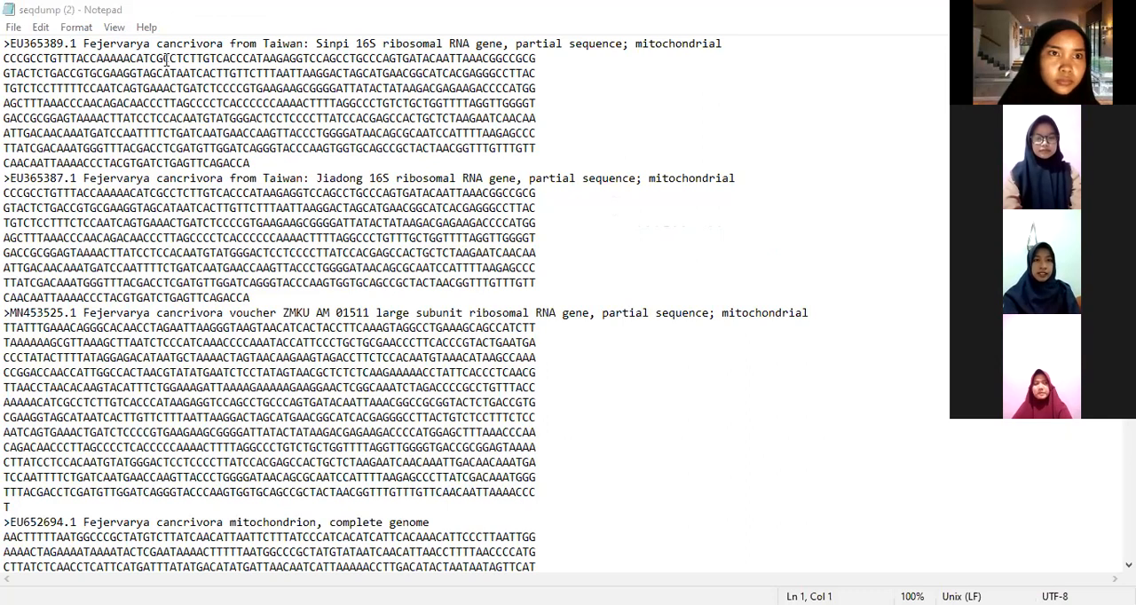
Step: Delete the accession number EU365389.1 and its trailing space from the first sequence header, keeping the > sign before Fejervarya
click(82, 43)
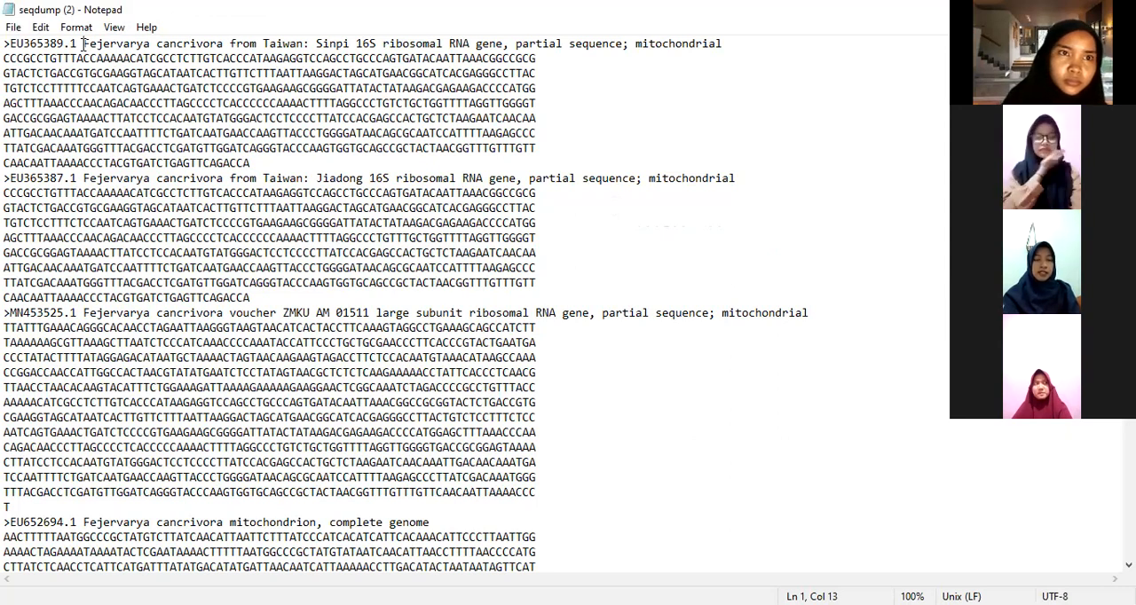
key(BackSpace)
key(BackSpace)
key(BackSpace)
key(BackSpace)
key(BackSpace)
key(BackSpace)
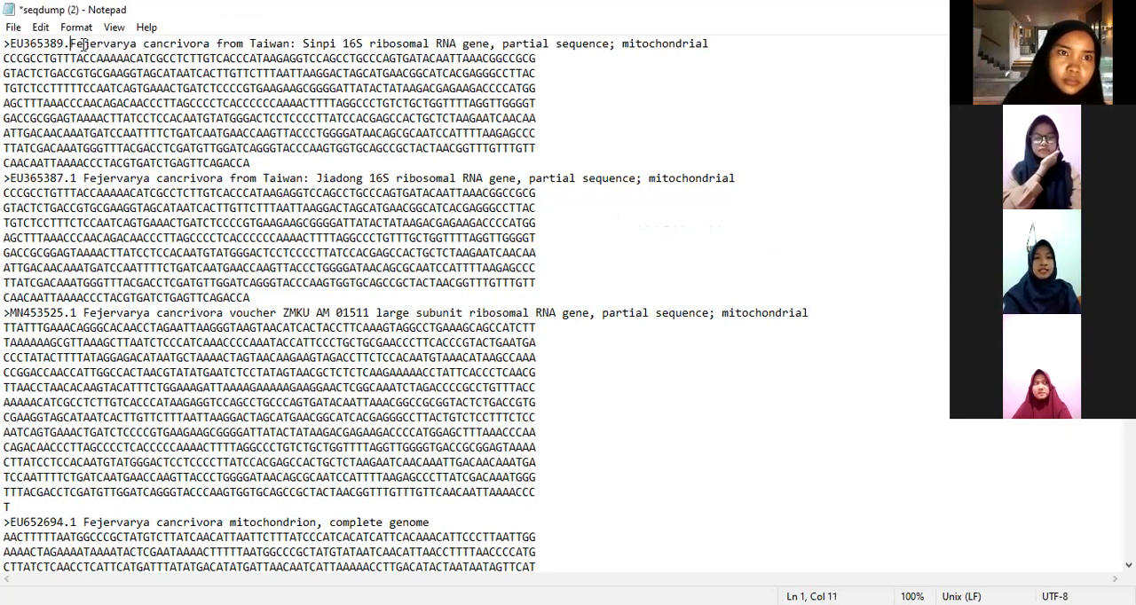
key(BackSpace)
key(BackSpace)
key(BackSpace)
key(BackSpace)
key(BackSpace)
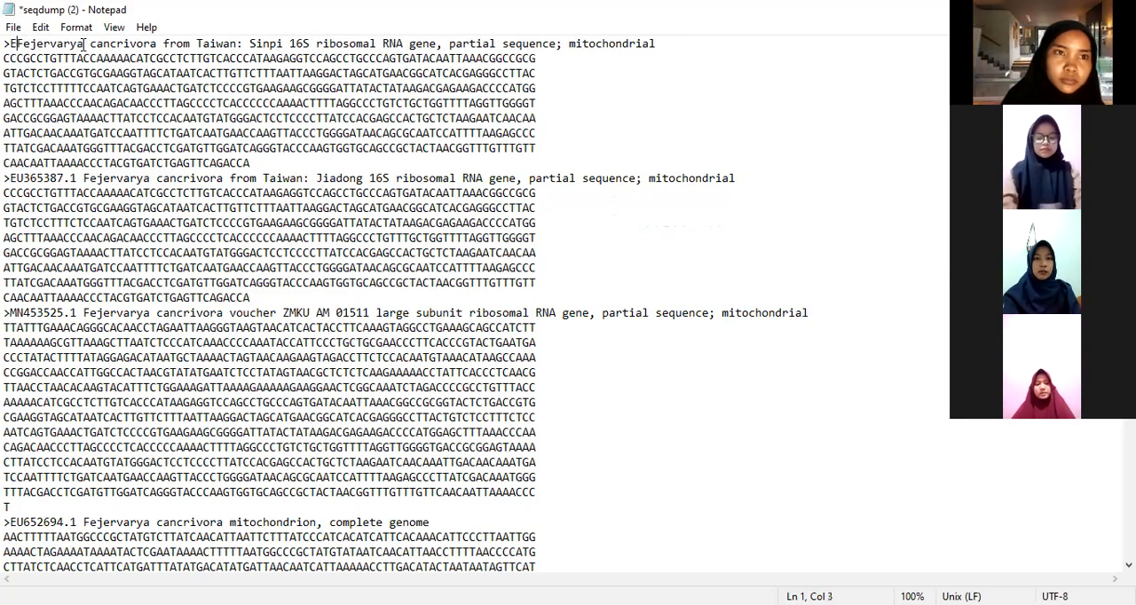
Step: Replace the space between Fejervarya and cancrivora in the first header with an underscore
click(84, 44)
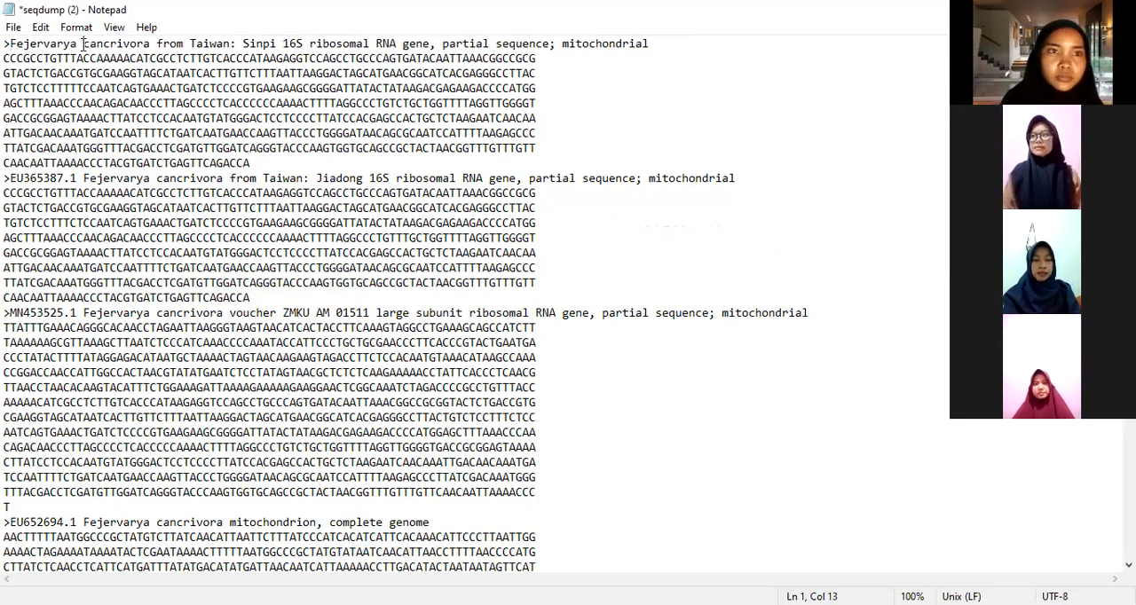
key(BackSpace)
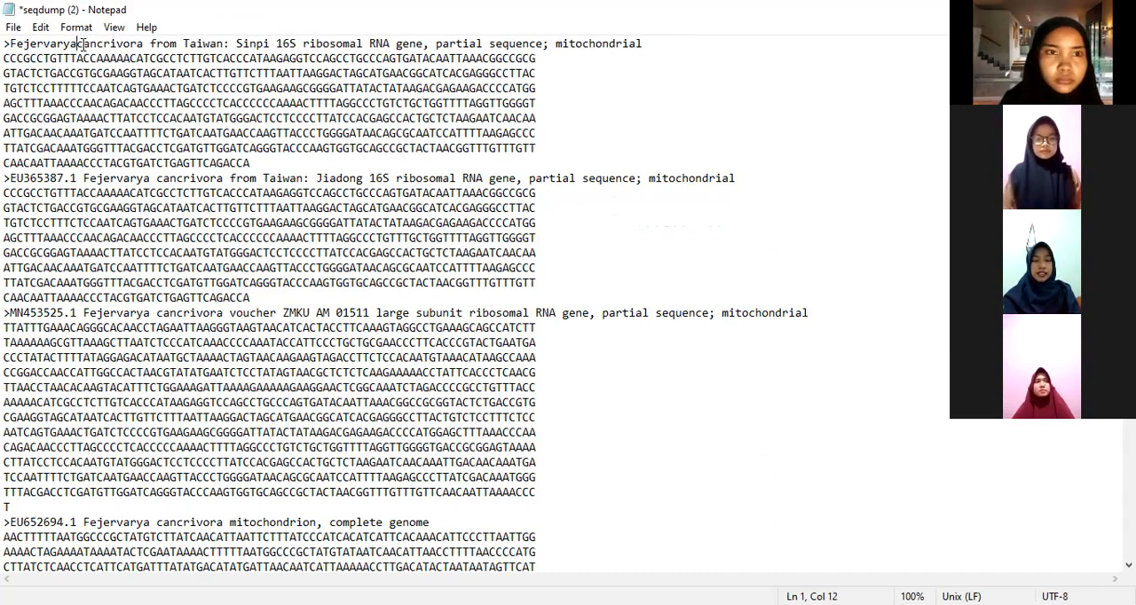
text(_)
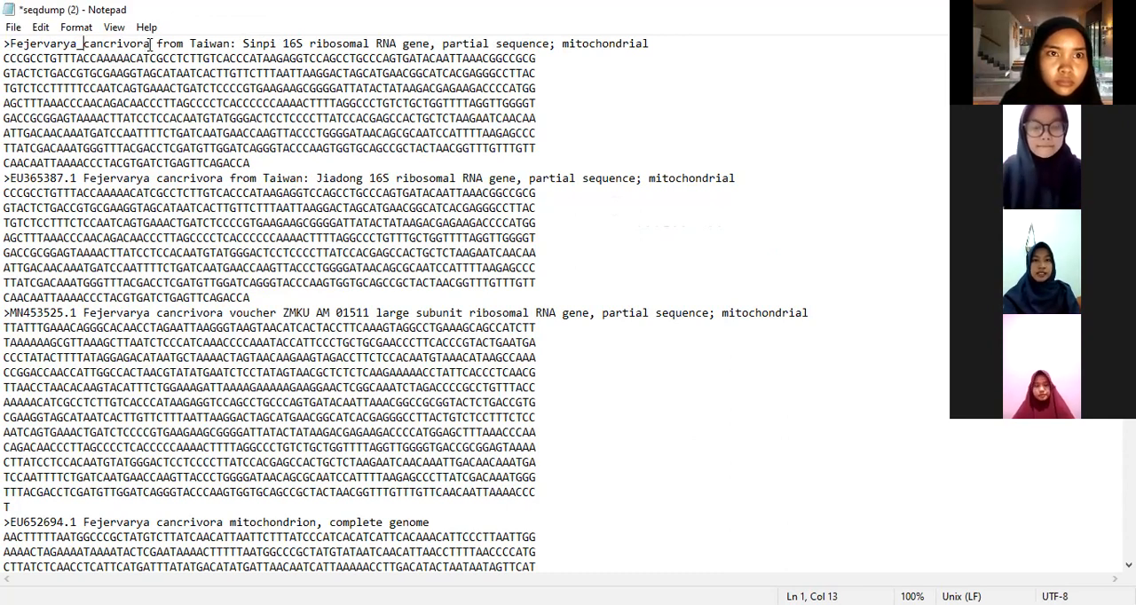
Step: Replace the description after Fejervarya_cancrivora in the first sequence header with _1
drag(660, 45, 152, 40)
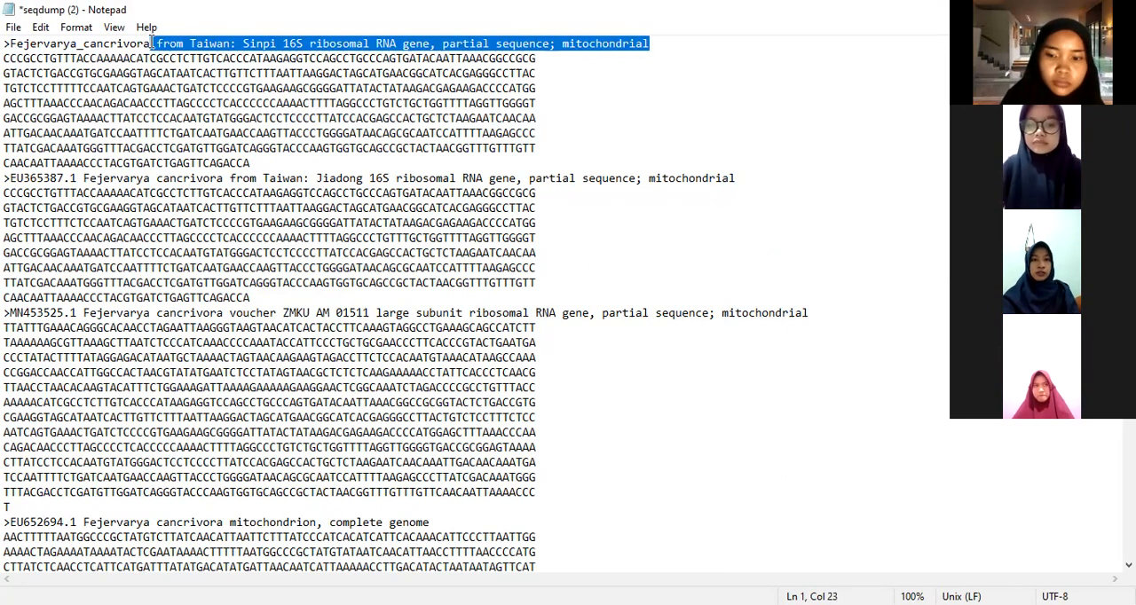
text(_cancrivora_)
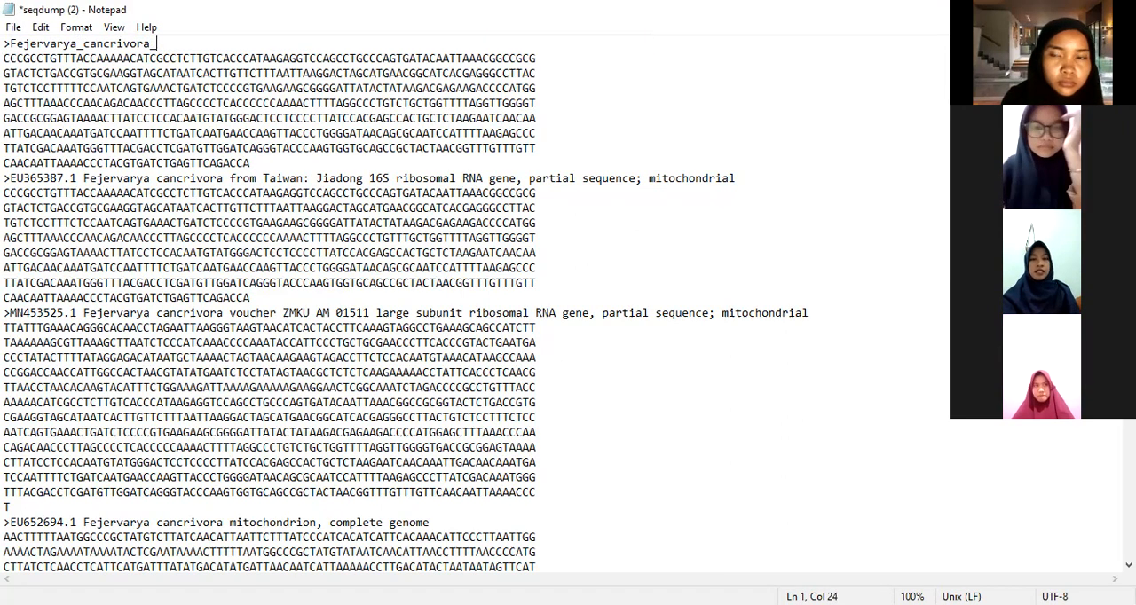
text(1)
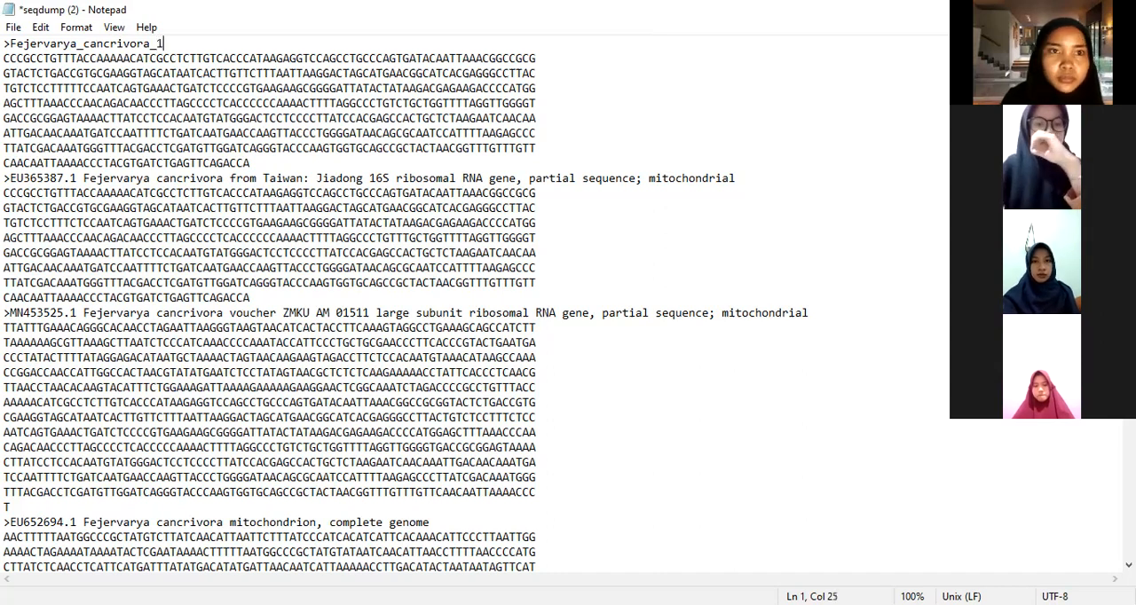
Step: Delete the accession number EU365387.1 from the second header and join Fejervarya and cancrivora with an underscore
click(83, 179)
key(BackSpace)
key(BackSpace)
key(BackSpace)
key(BackSpace)
key(BackSpace)
key(BackSpace)
key(BackSpace)
key(BackSpace)
key(BackSpace)
key(BackSpace)
key(BackSpace)
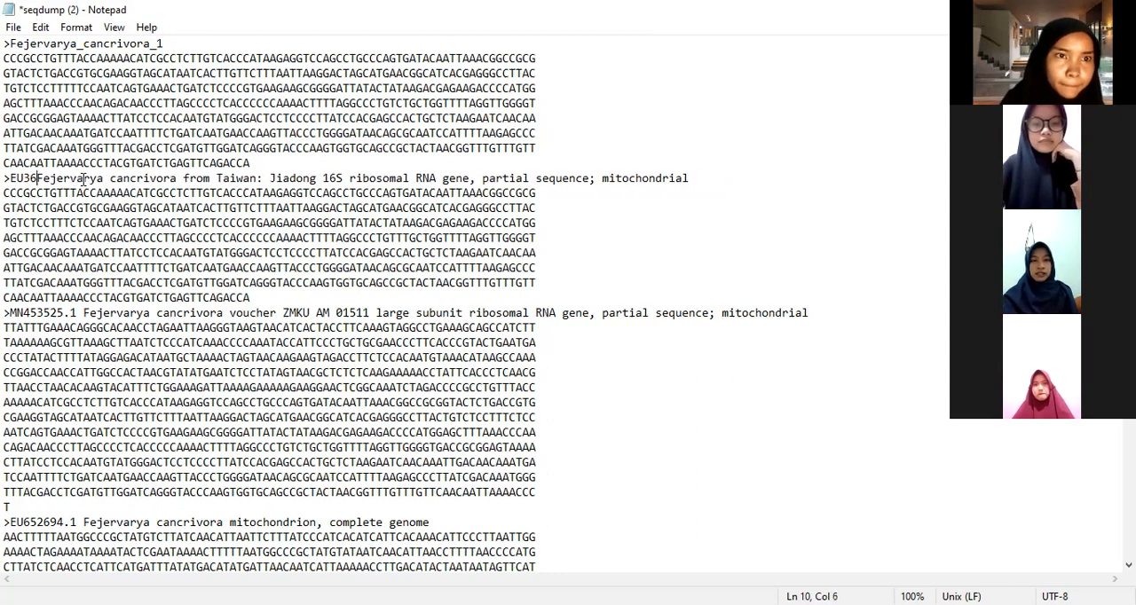
click(83, 179)
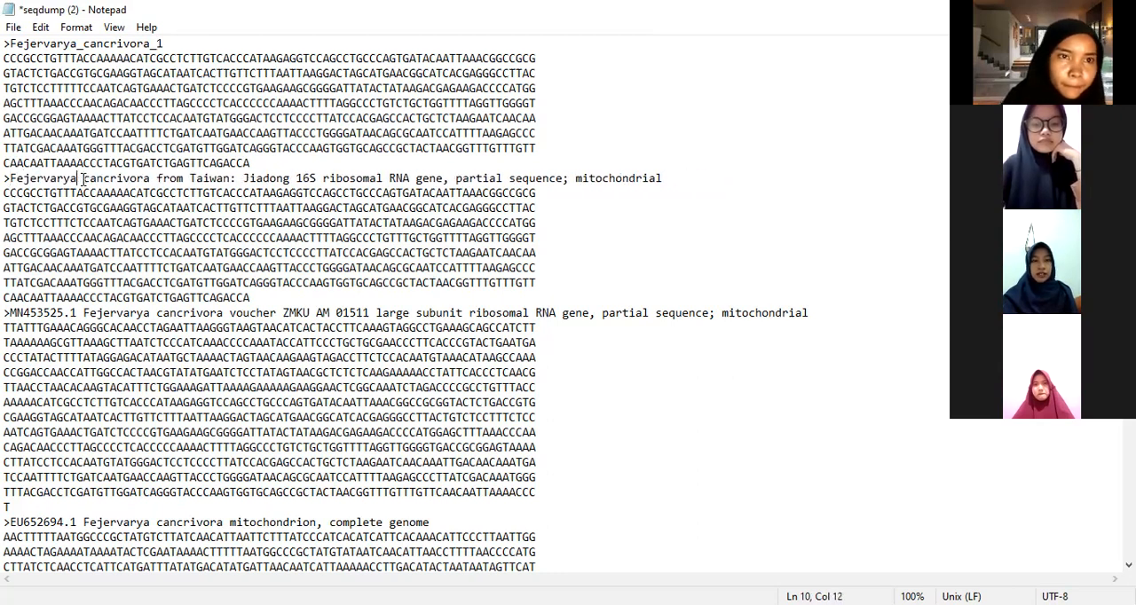
key(BackSpace)
text(_)
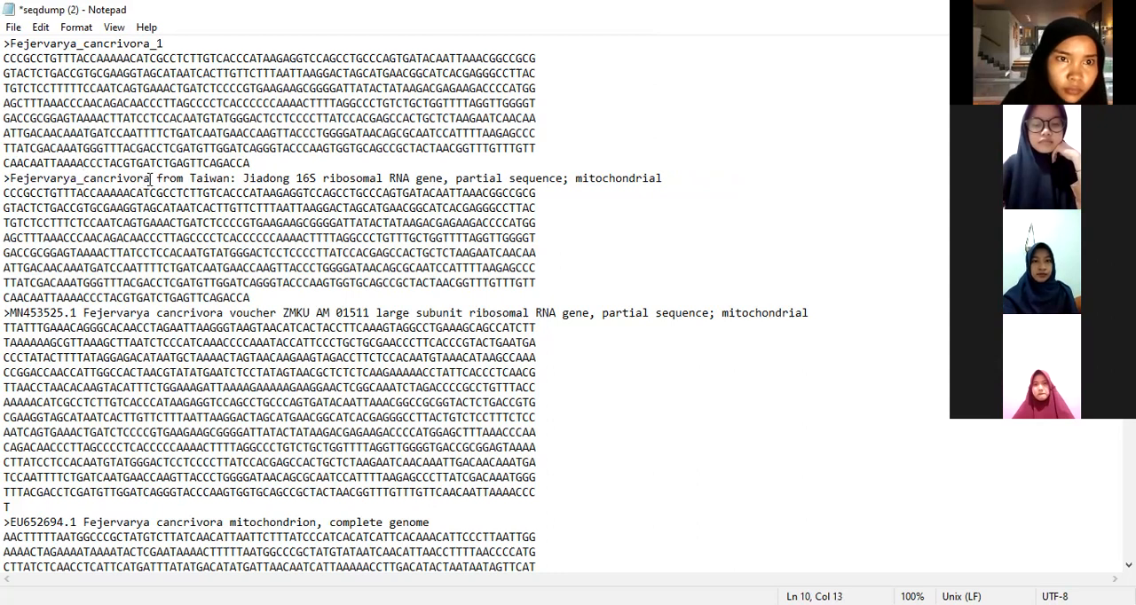
Step: Replace the description after Fejervarya_cancrivora in the second sequence header with _2
drag(150, 178, 202, 179)
drag(373, 151, 694, 173)
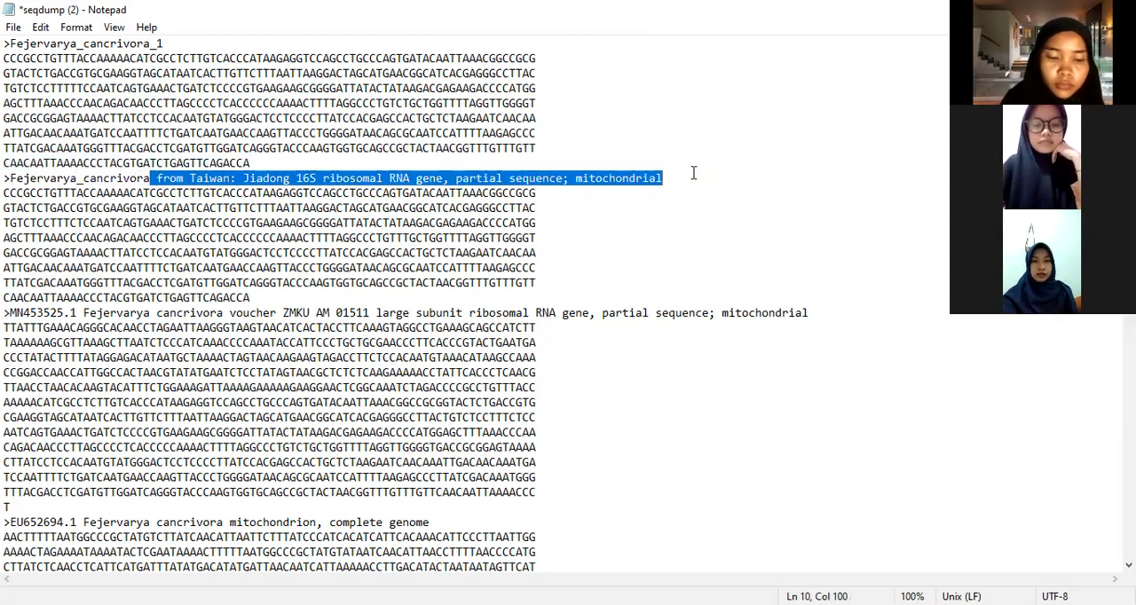
text(_cancrivora_2)
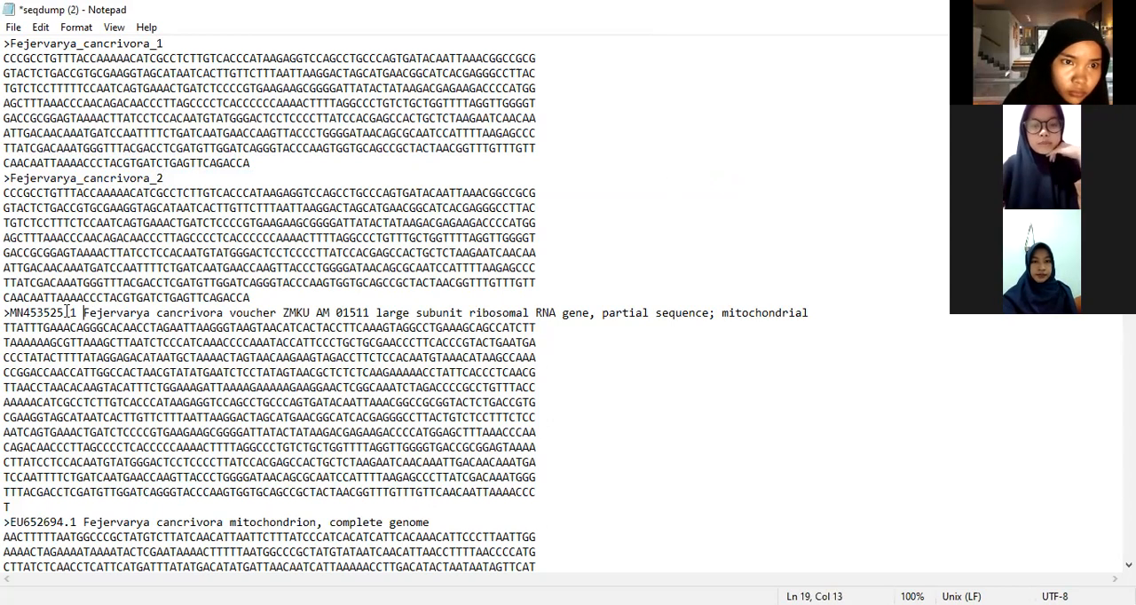
Step: Delete the accession number MN453525.1 from the third header and join Fejervarya and cancrivora with an underscore
double_click(84, 312)
click(82, 312)
key(BackSpace)
key(BackSpace)
key(BackSpace)
key(BackSpace)
key(BackSpace)
key(BackSpace)
key(BackSpace)
key(BackSpace)
key(BackSpace)
key(BackSpace)
key(BackSpace)
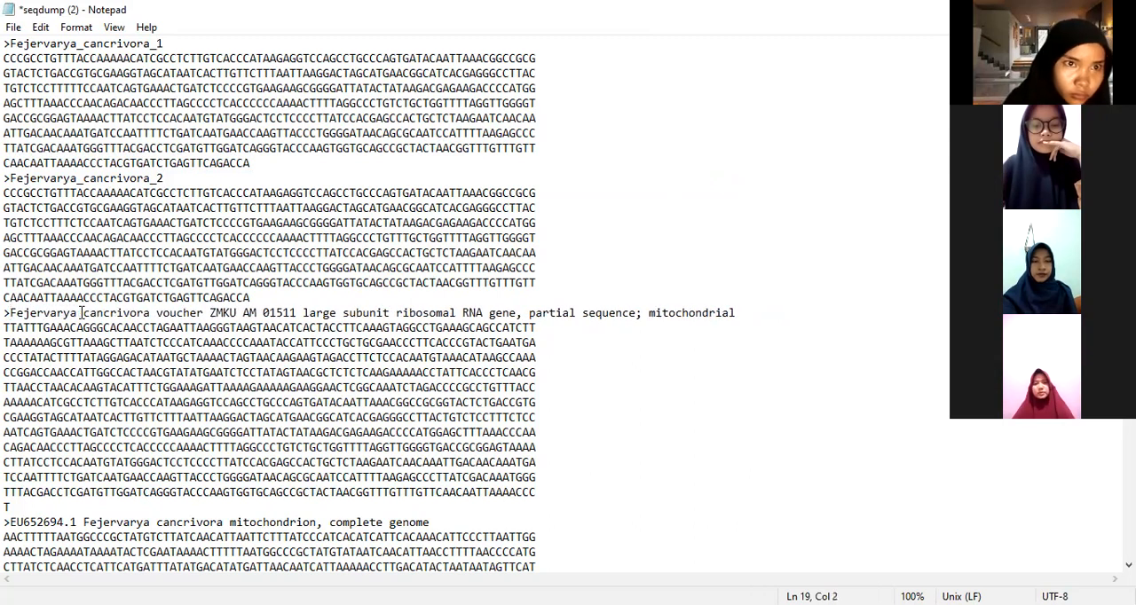
click(85, 312)
key(BackSpace)
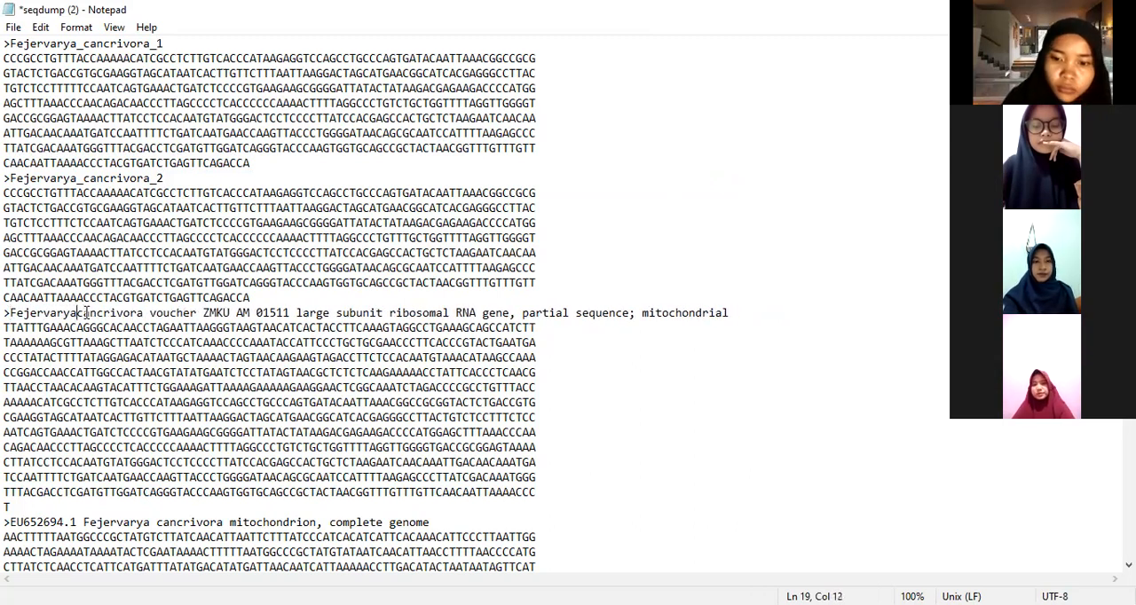
text(_)
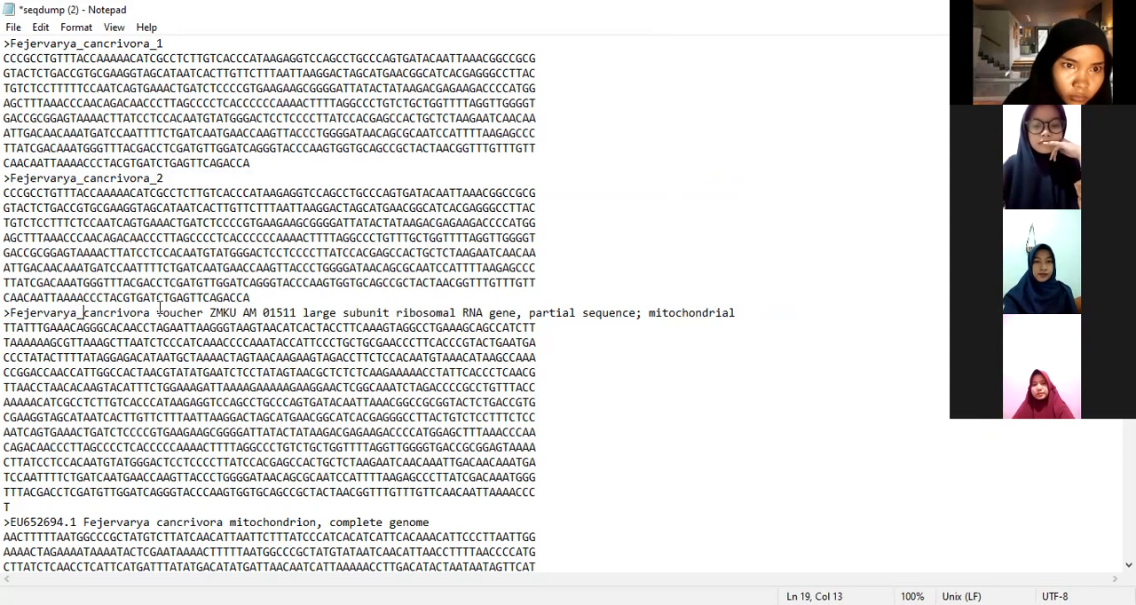
Step: Replace the voucher description after Fejervarya_cancrivora in the third sequence header with _3
drag(152, 311, 763, 322)
click(763, 322)
drag(152, 313, 777, 312)
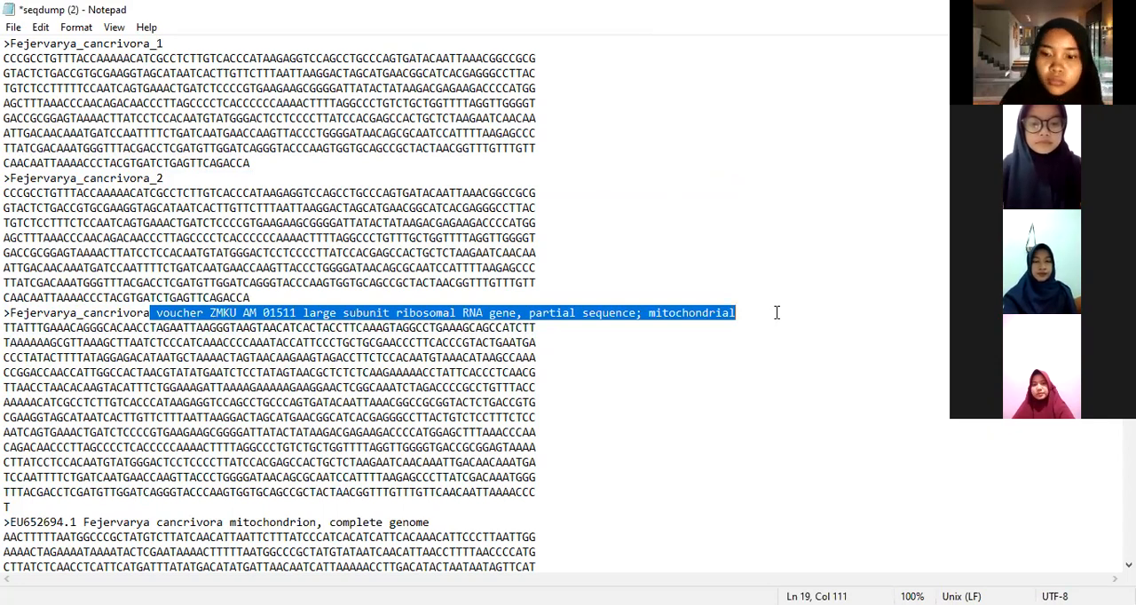
text(_3)
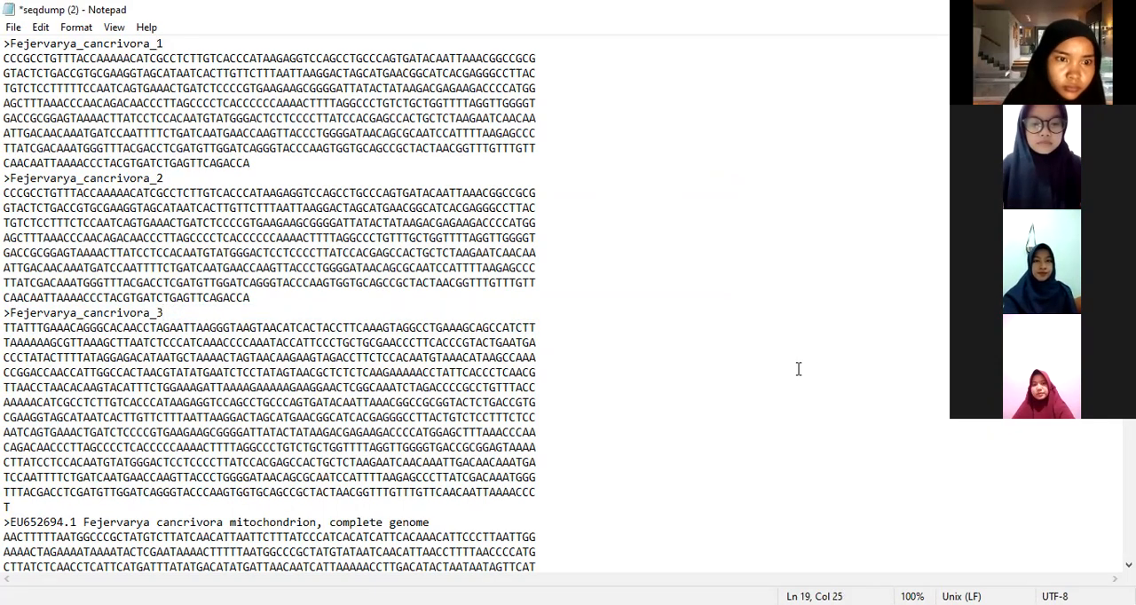
Step: Delete the accession number EU652694.1 from the fourth header and join Fejervarya and cancrivora with an underscore
scroll(444, 384, down, 4)
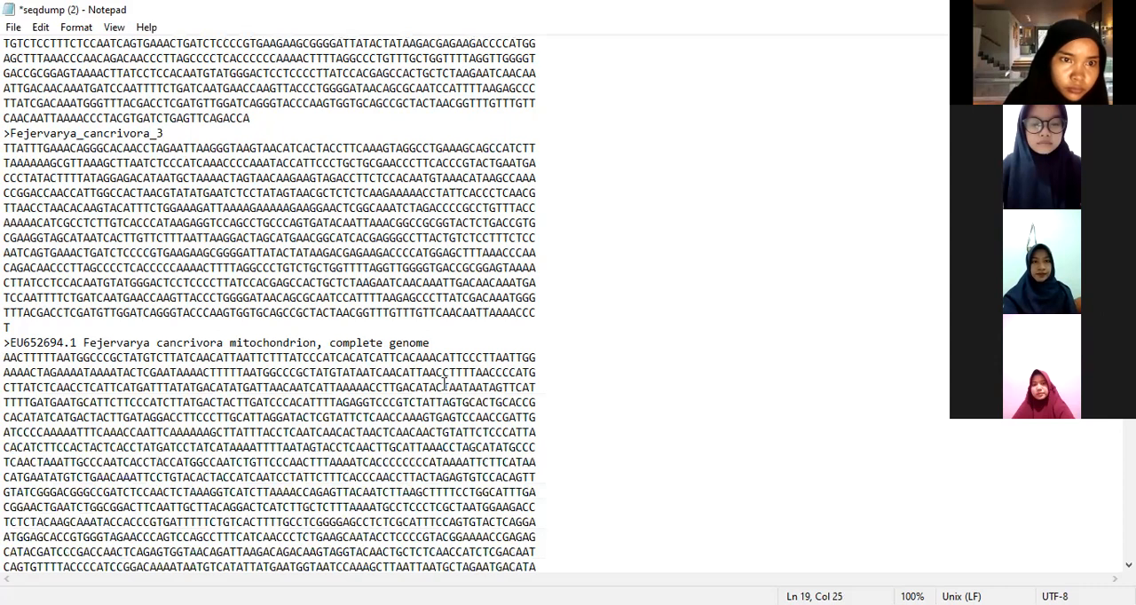
click(84, 343)
drag(83, 343, 11, 343)
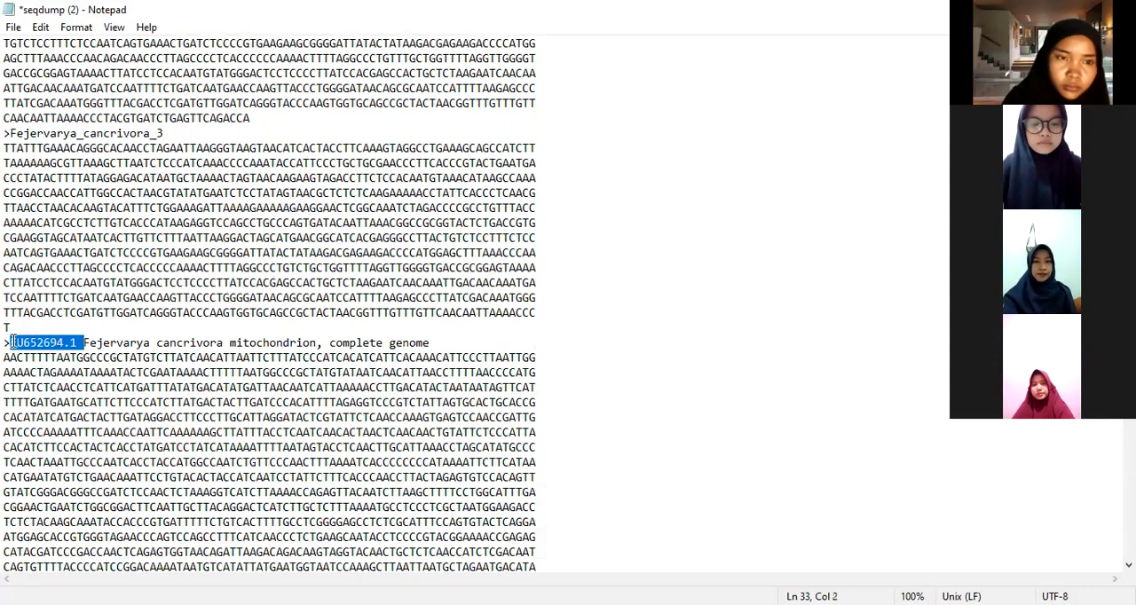
key(BackSpace)
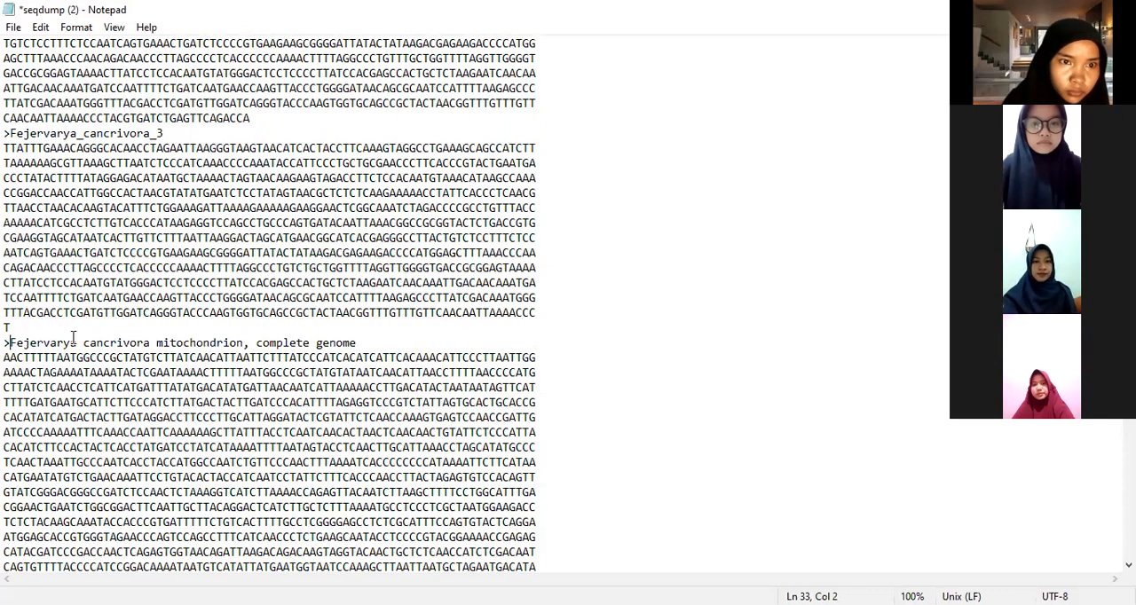
click(87, 342)
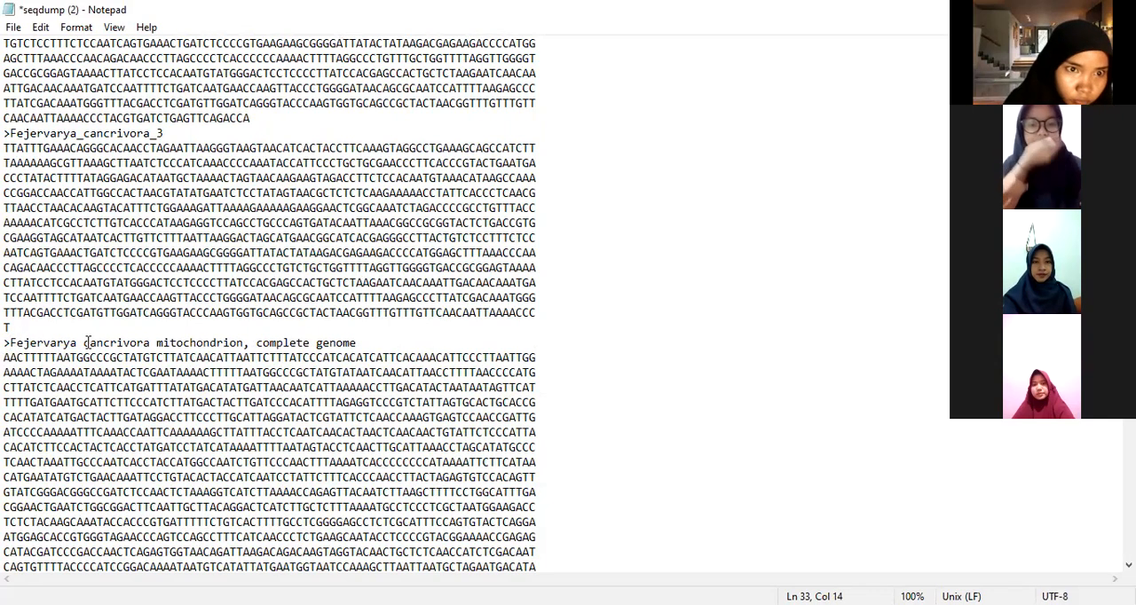
key(BackSpace)
text(_)
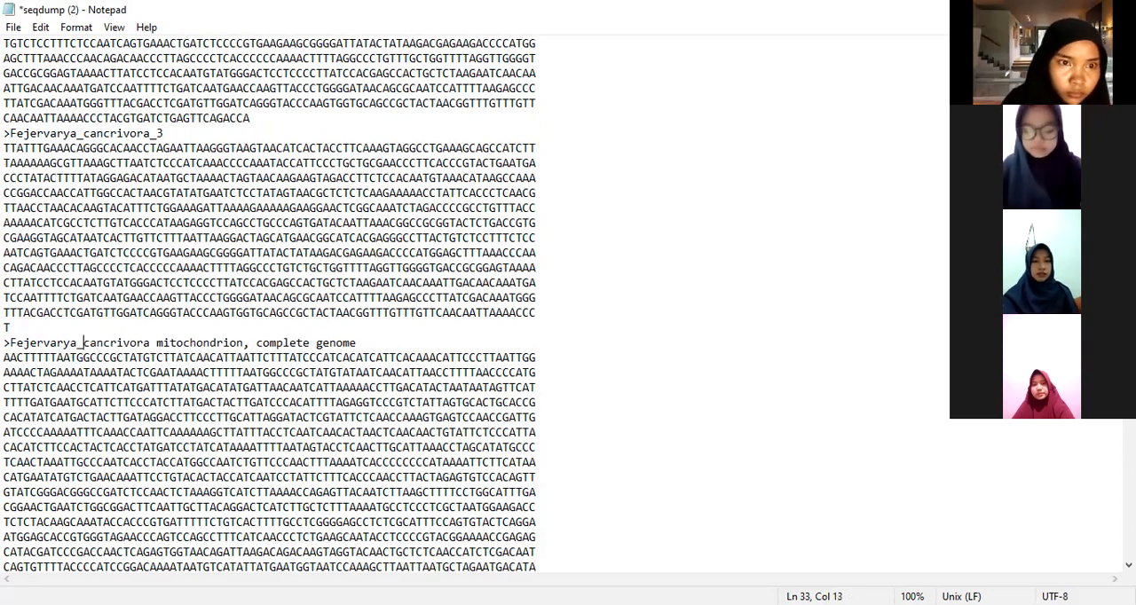
Step: Replace "mitochondrion," and its surrounding spaces in the fourth header with an underscore and append _4 after "complete genome"
click(255, 343)
drag(256, 343, 152, 342)
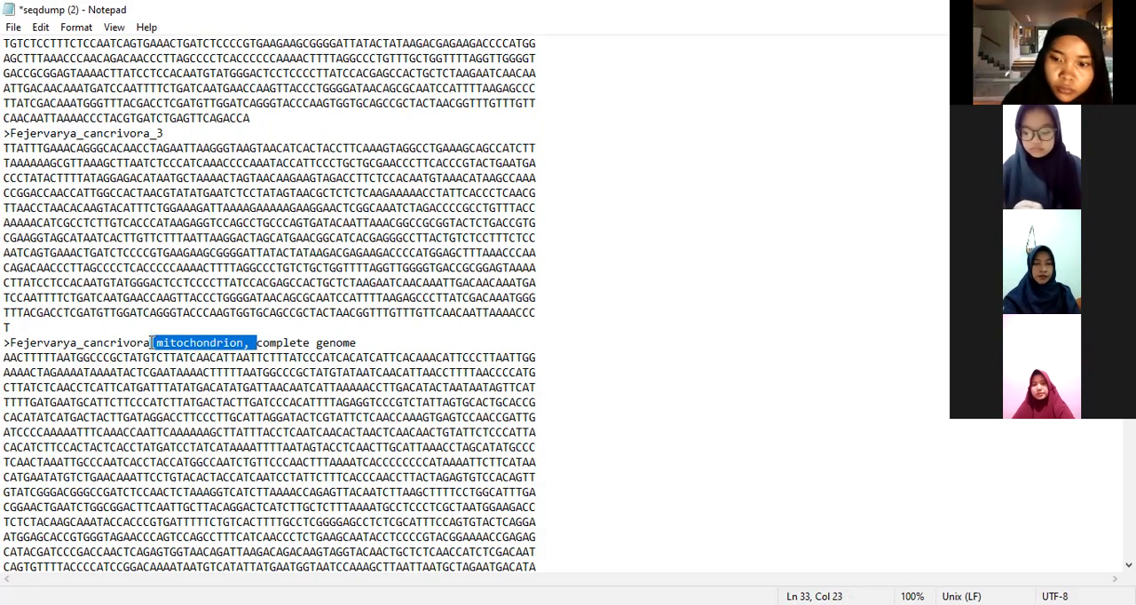
text(_)
click(289, 339)
text(_4)
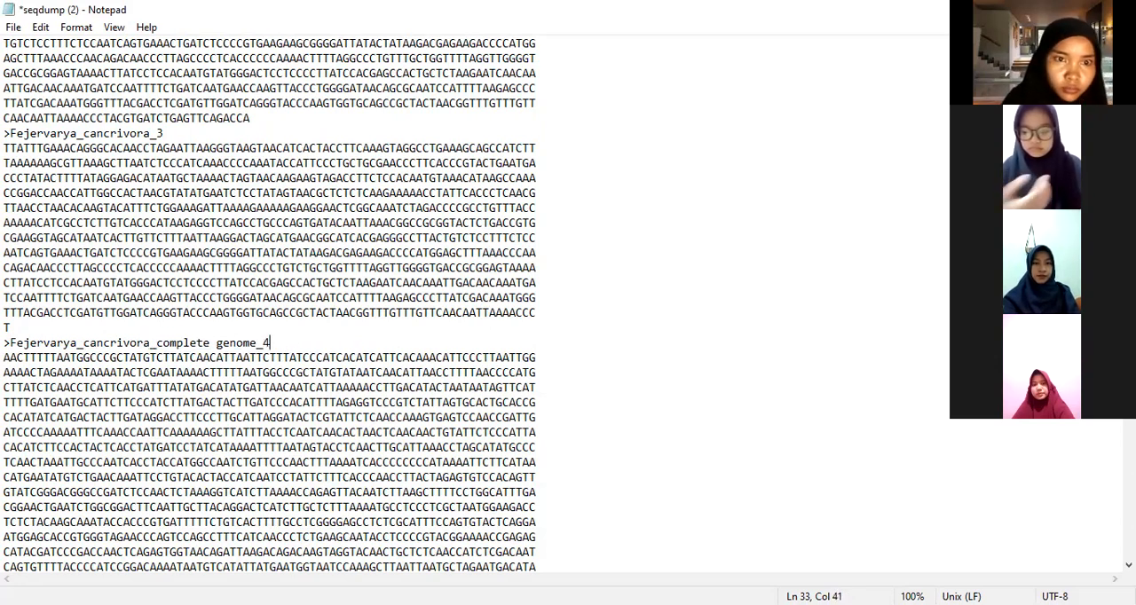
Step: Delete the accession number MN453527.1 and its trailing space from the Fejervarya moodiei voucher ZMKU AM 01520 header, keeping the > sign
scroll(291, 351, down, 10)
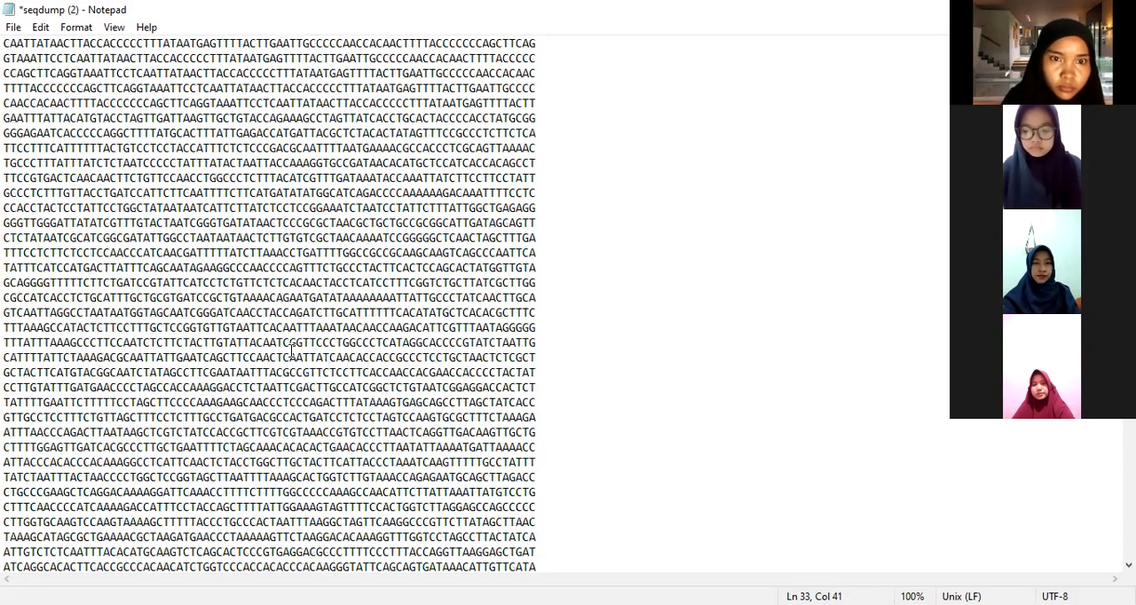
scroll(291, 351, up, 7)
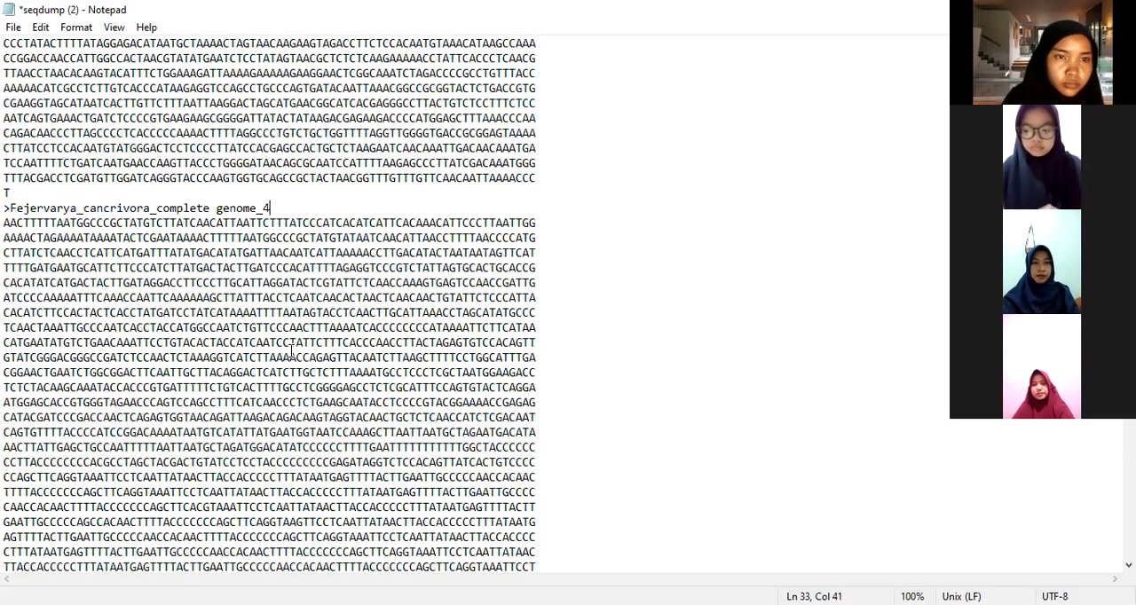
scroll(291, 352, down, 6)
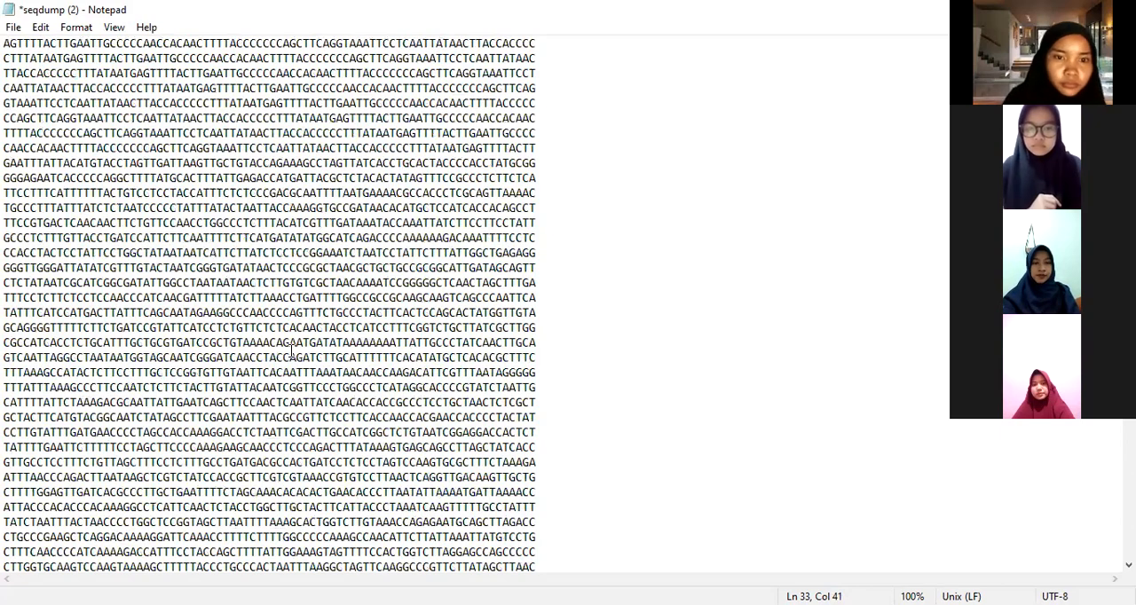
scroll(292, 351, down, 10)
scroll(292, 352, down, 10)
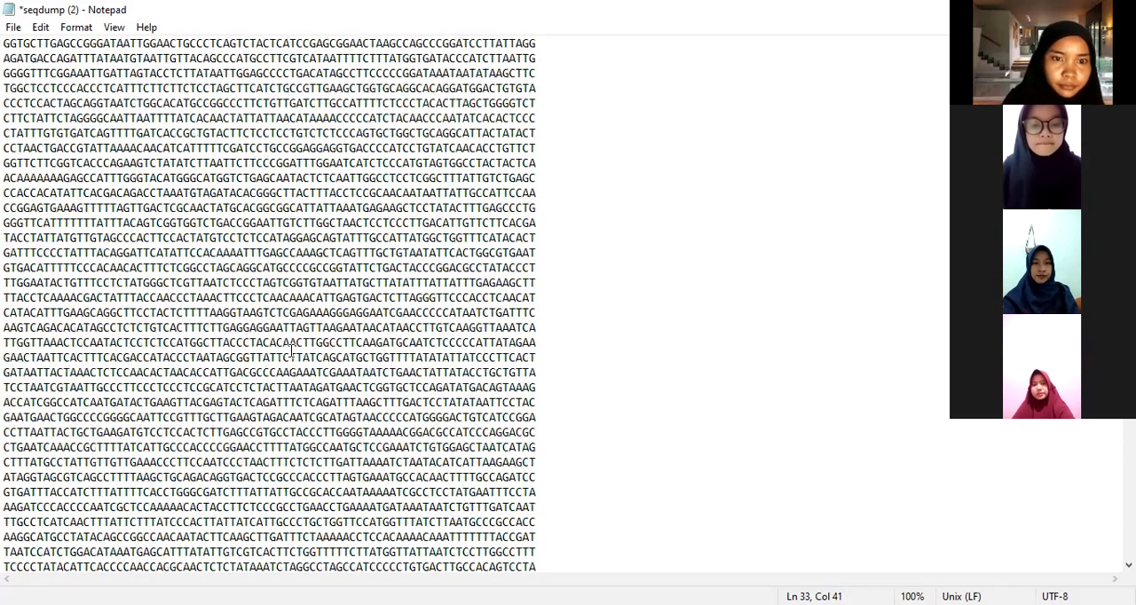
scroll(291, 351, down, 10)
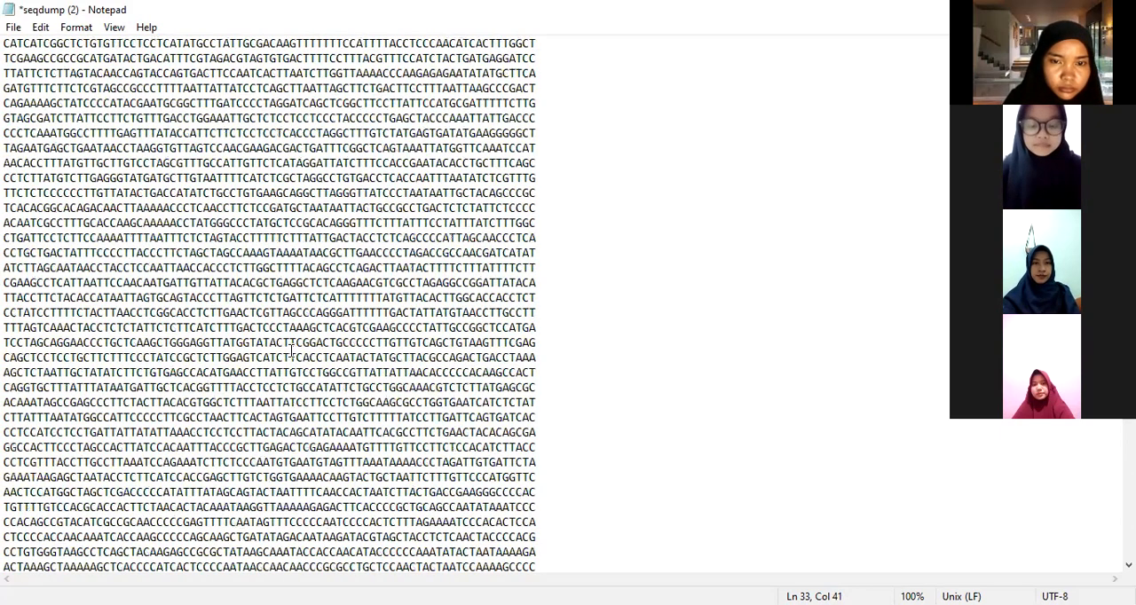
scroll(291, 351, down, 8)
scroll(86, 388, down, 2)
click(87, 388)
key(shift+Left)
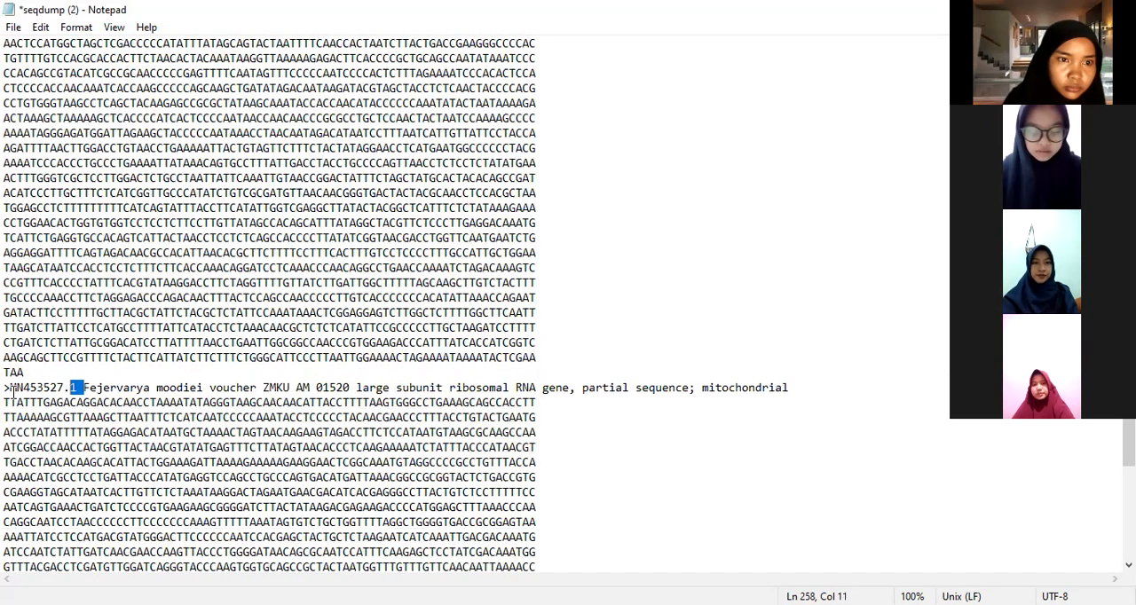
shift+click(13, 388)
key(BackSpace)
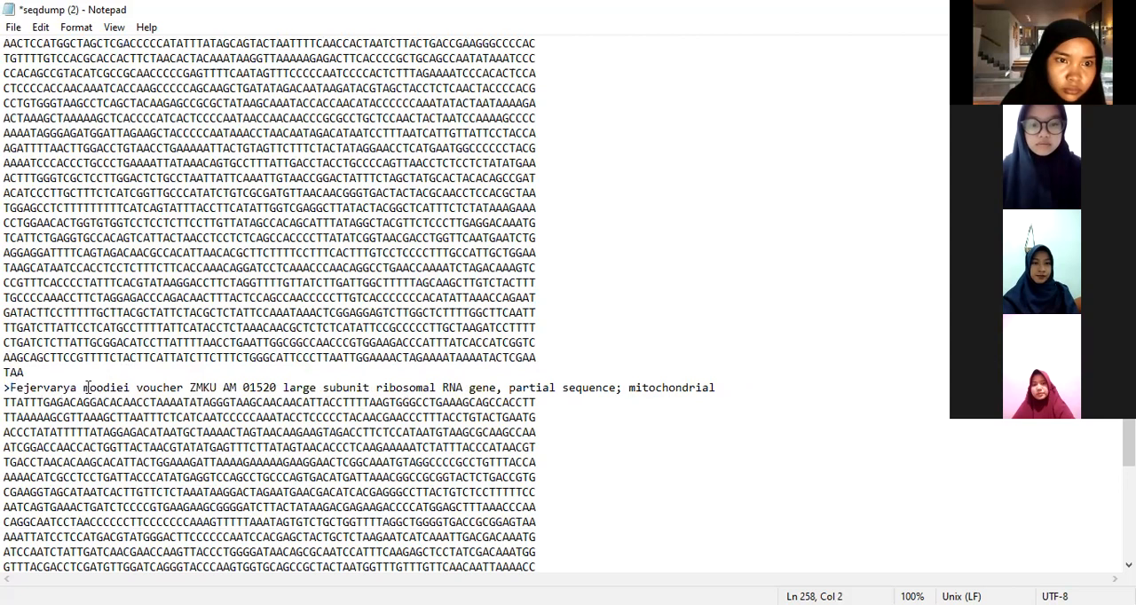
Step: Join Fejervarya and moodiei with an underscore in the fifth header and replace the voucher description after it with _5
click(86, 388)
key(BackSpace)
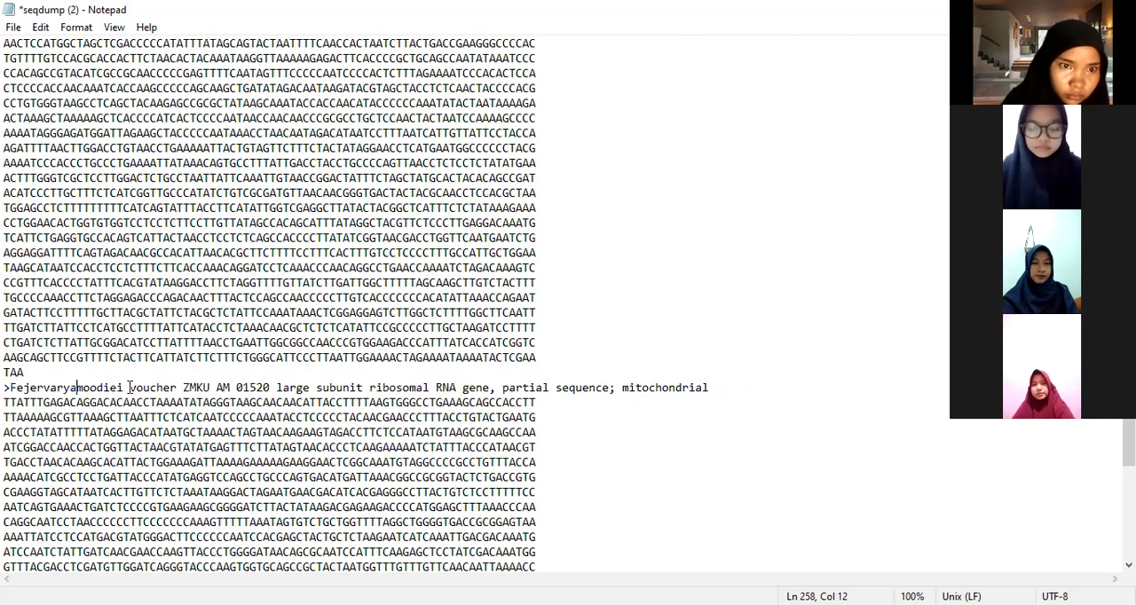
text(_)
drag(130, 388, 399, 360)
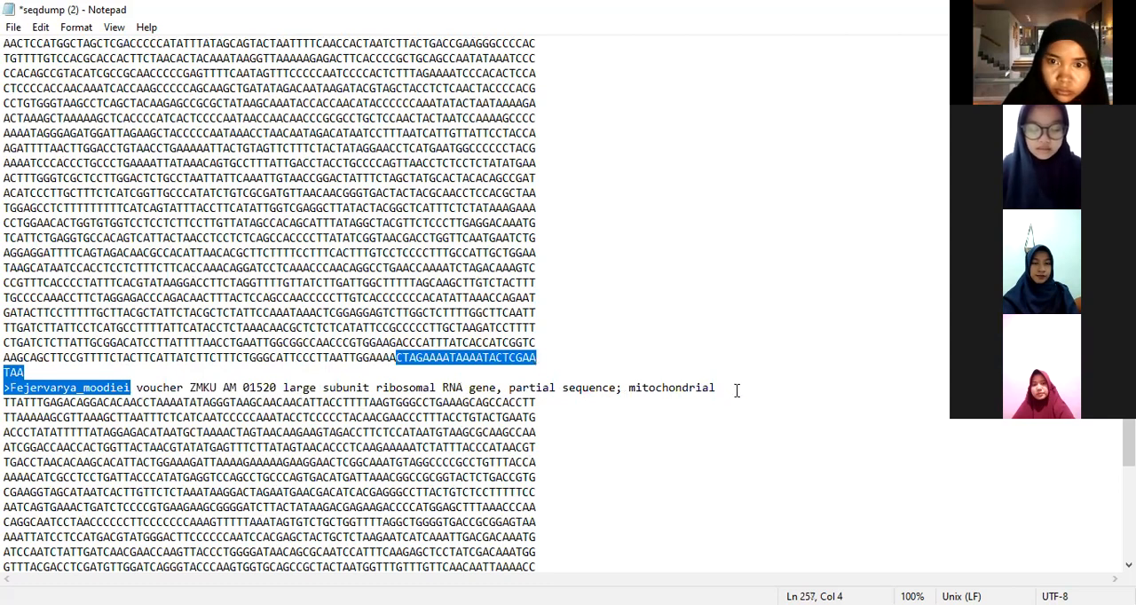
shift+click(735, 391)
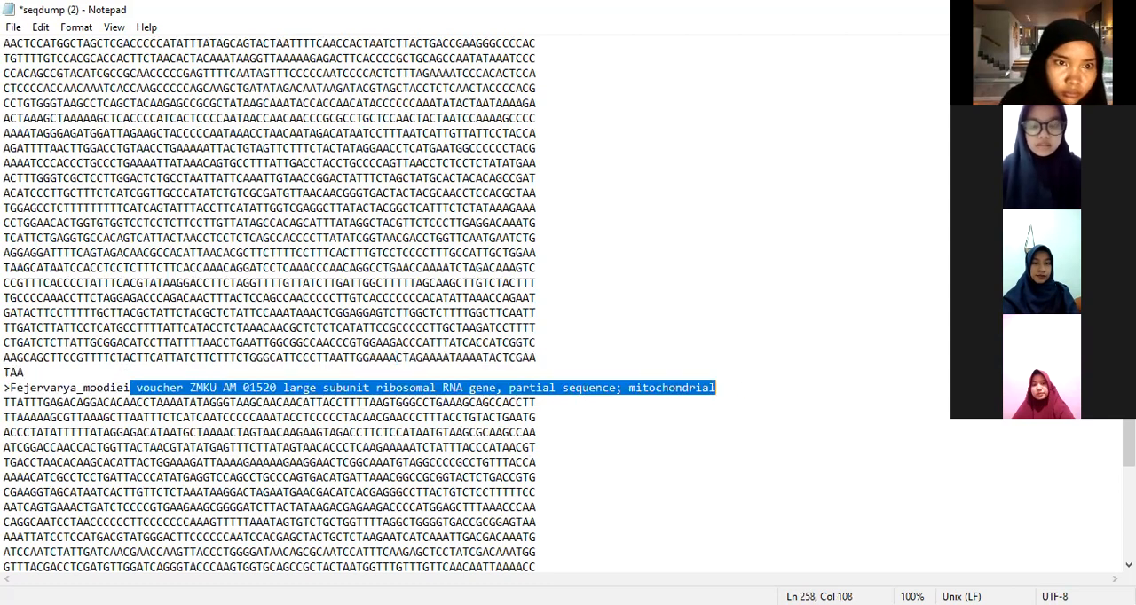
text(_5)
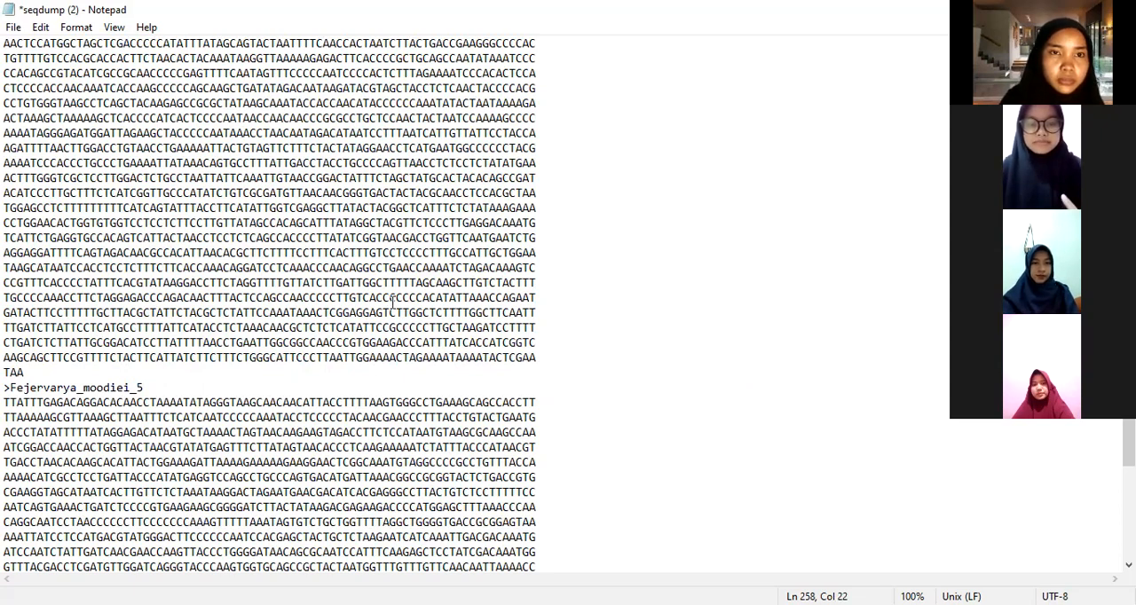
Step: Delete the accession number MN453526.1 from the voucher ZMKU AM 01516 header and join Fejervarya and moodiei with an underscore
scroll(394, 302, down, 6)
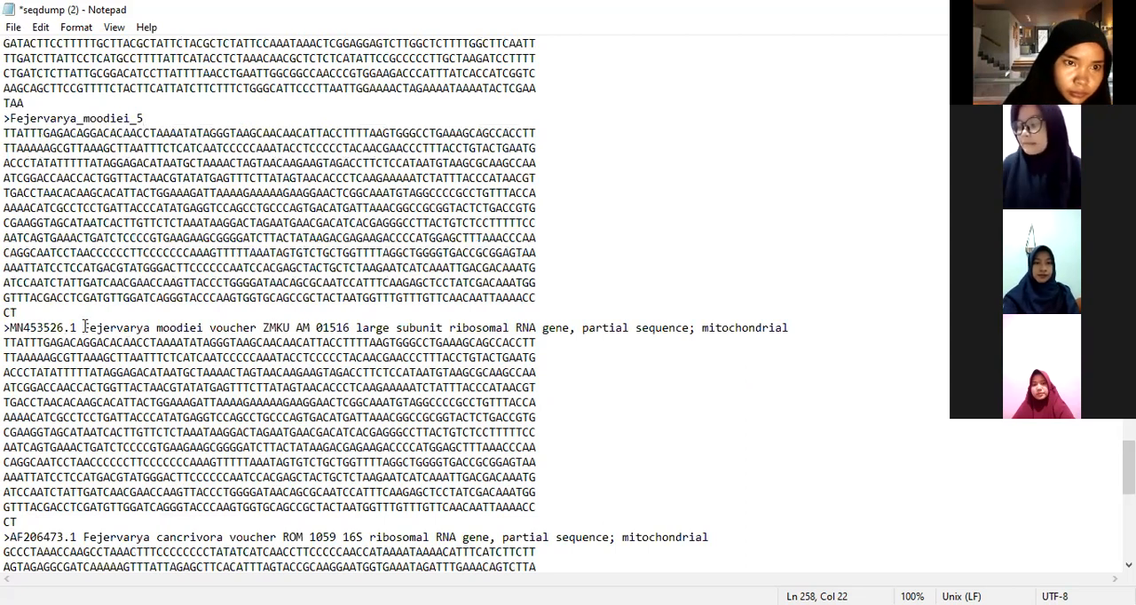
drag(84, 328, 9, 328)
key(BackSpace)
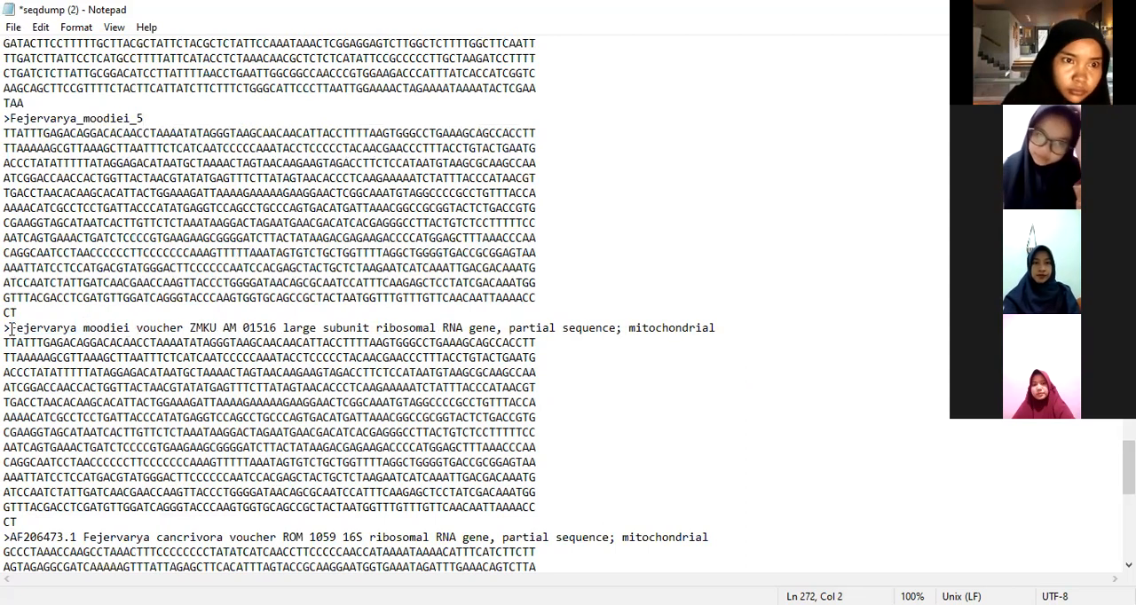
click(86, 330)
key(BackSpace)
text(_)
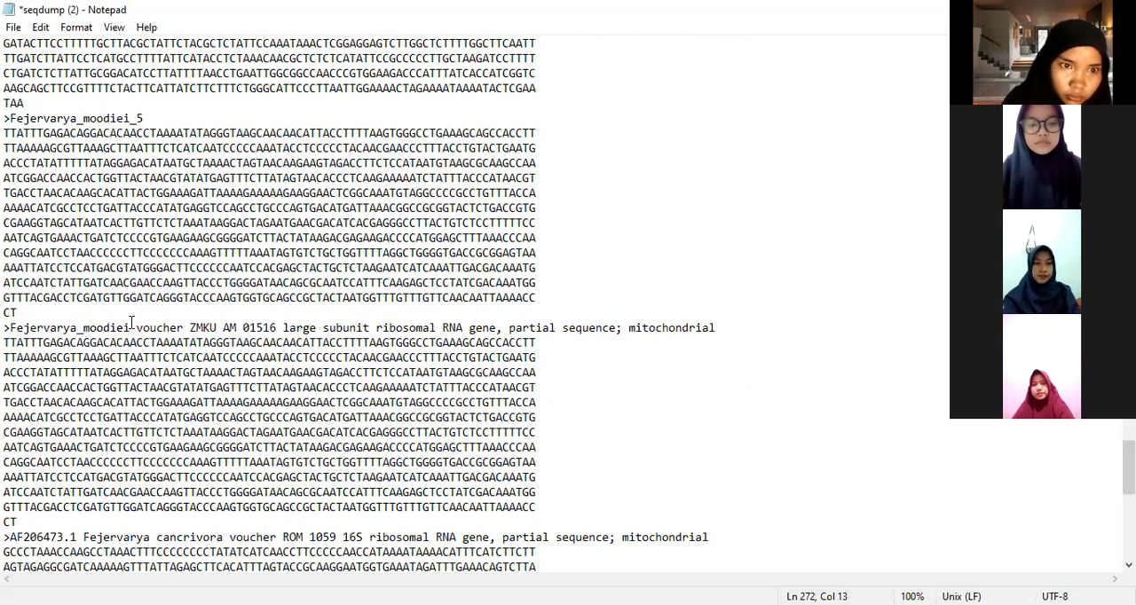
Step: Replace the voucher ZMKU AM 01516 description after Fejervarya_moodiei in the sixth header with _6
drag(503, 284, 728, 331)
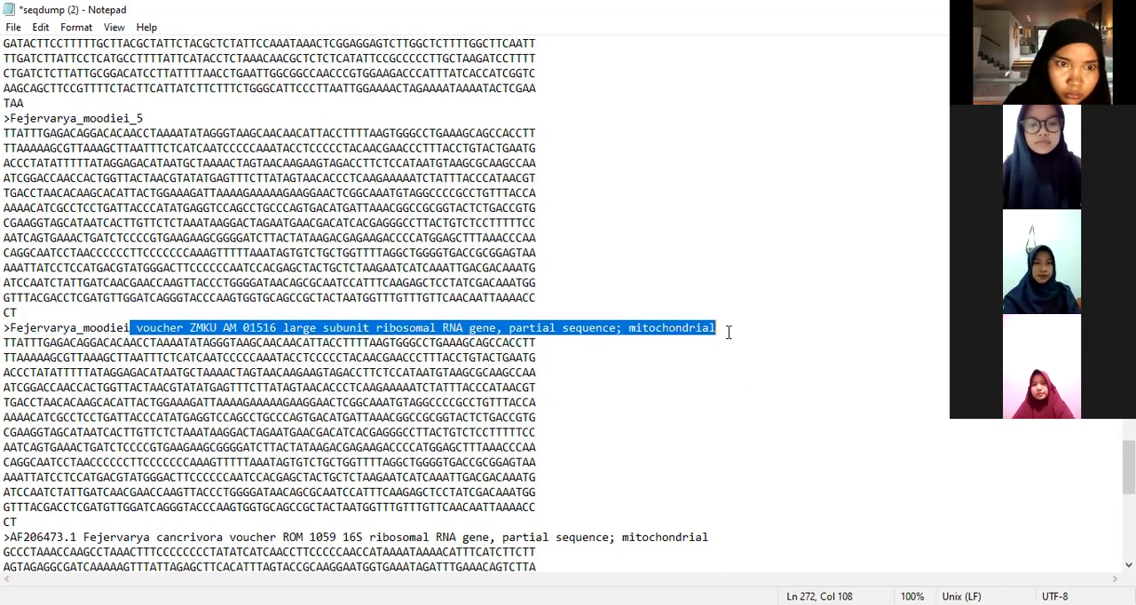
text(_moodiei_6)
Step: Rename the AF206473.1 Fejervarya cancrivora voucher ROM 1059 header as Fejervarya_cancrivora_7, keeping the > sign
scroll(337, 417, down, 3)
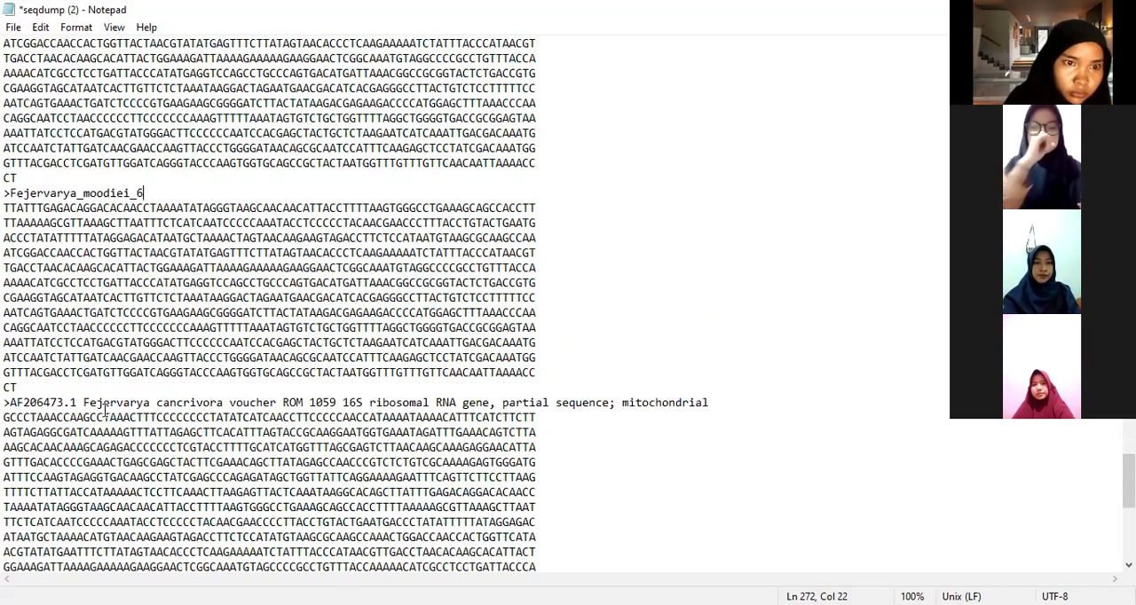
scroll(83, 358, down, 1)
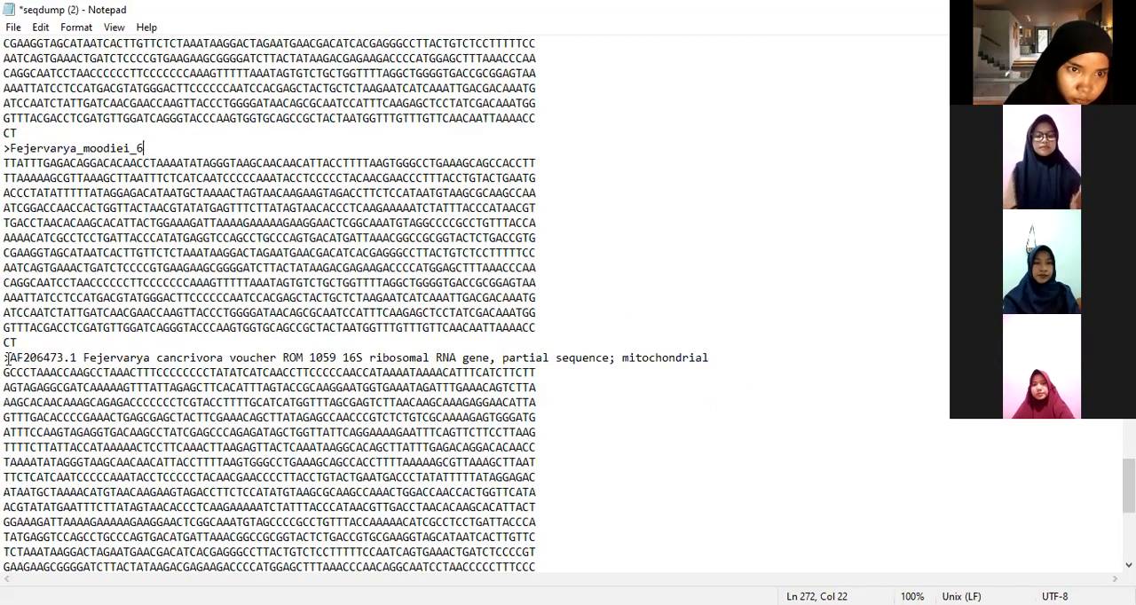
drag(82, 357, 9, 360)
key(Delete)
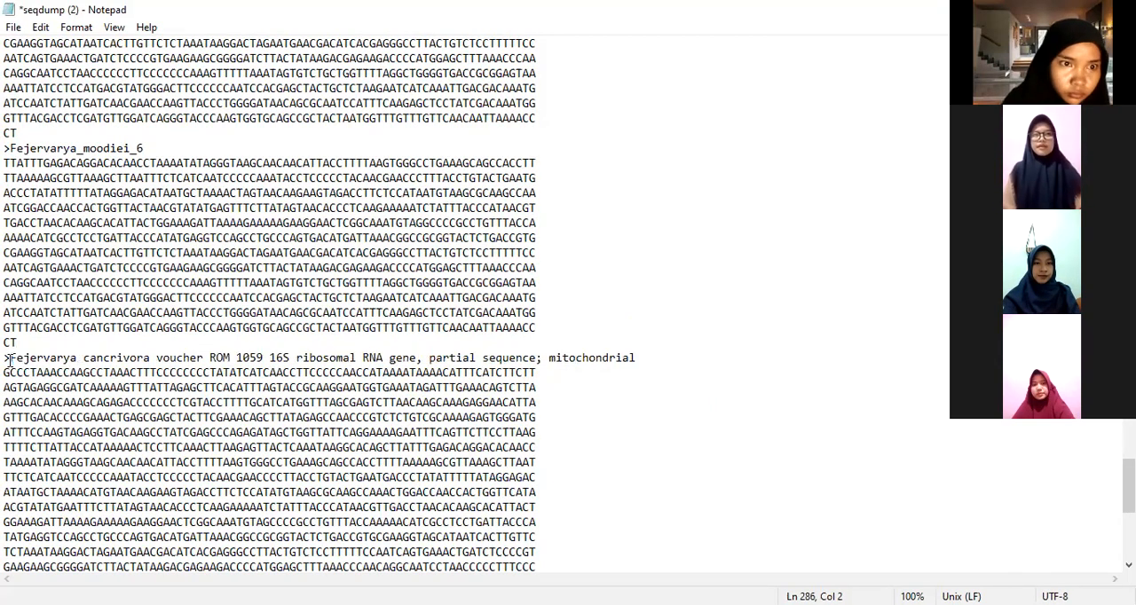
click(84, 358)
key(Delete)
text(_)
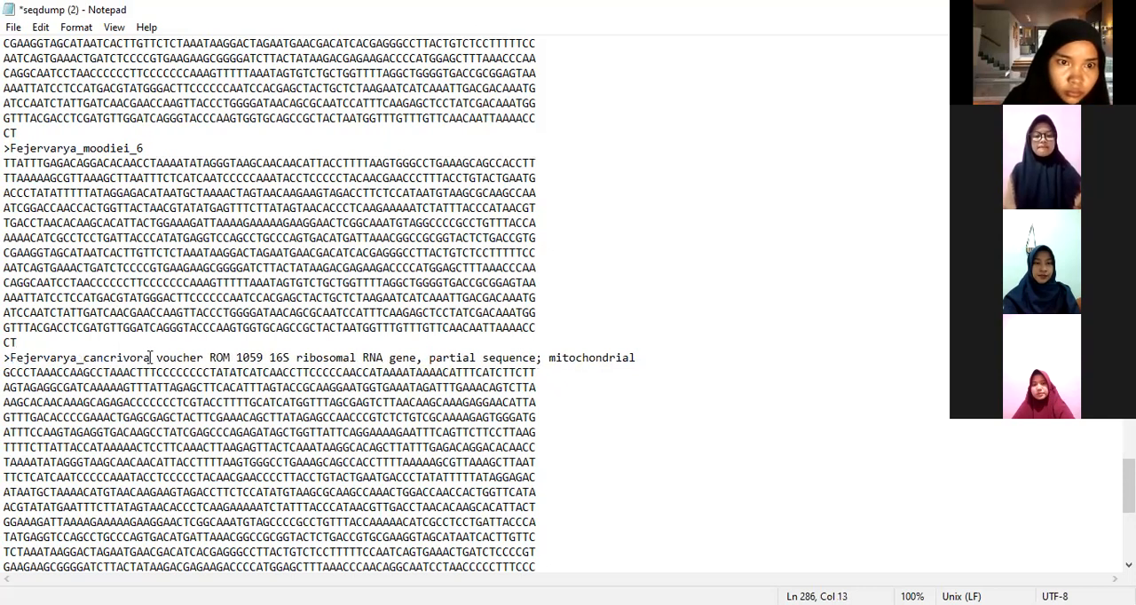
drag(377, 351, 671, 359)
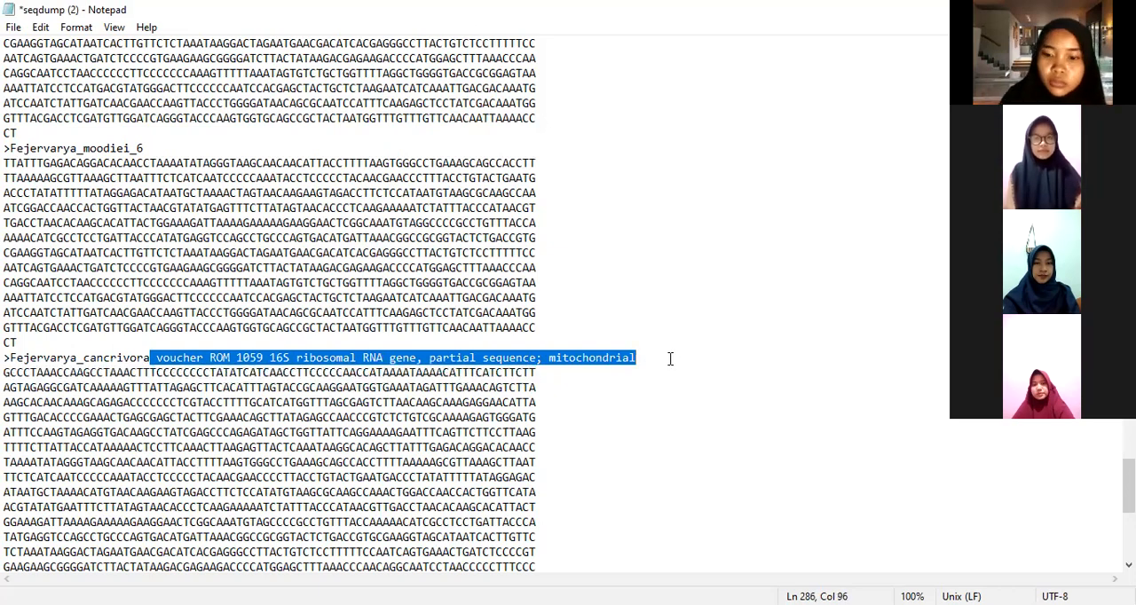
text(_cancrivora_7)
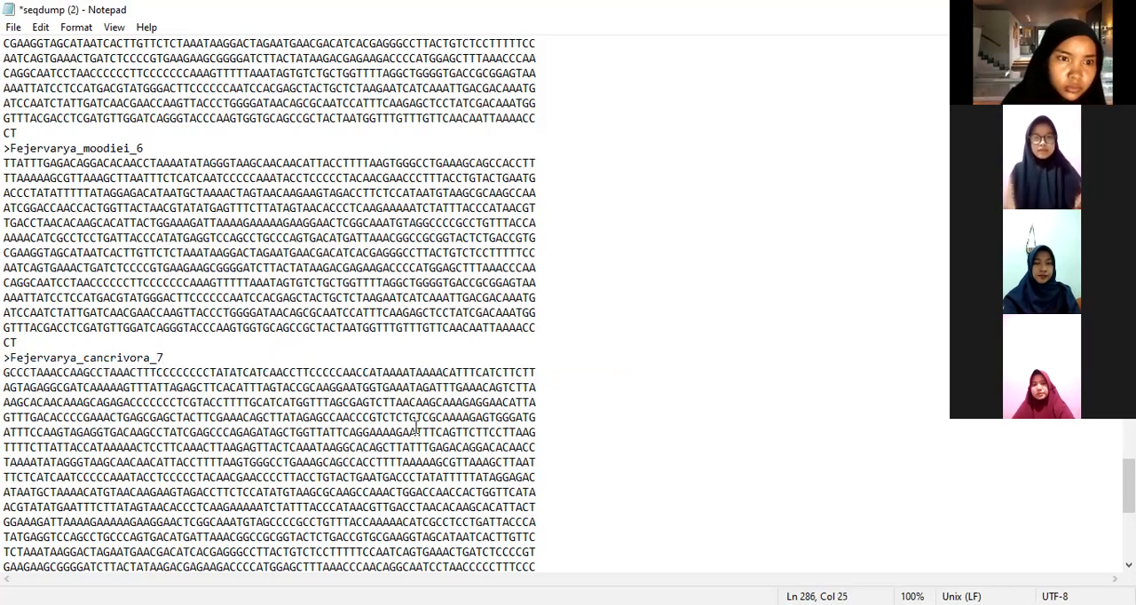
Step: Rename the KT972723.1 Fejervarya cancrivora voucher USNM:580834 header as Fejervarya_cancrivora_8, keeping the > sign
scroll(415, 427, down, 7)
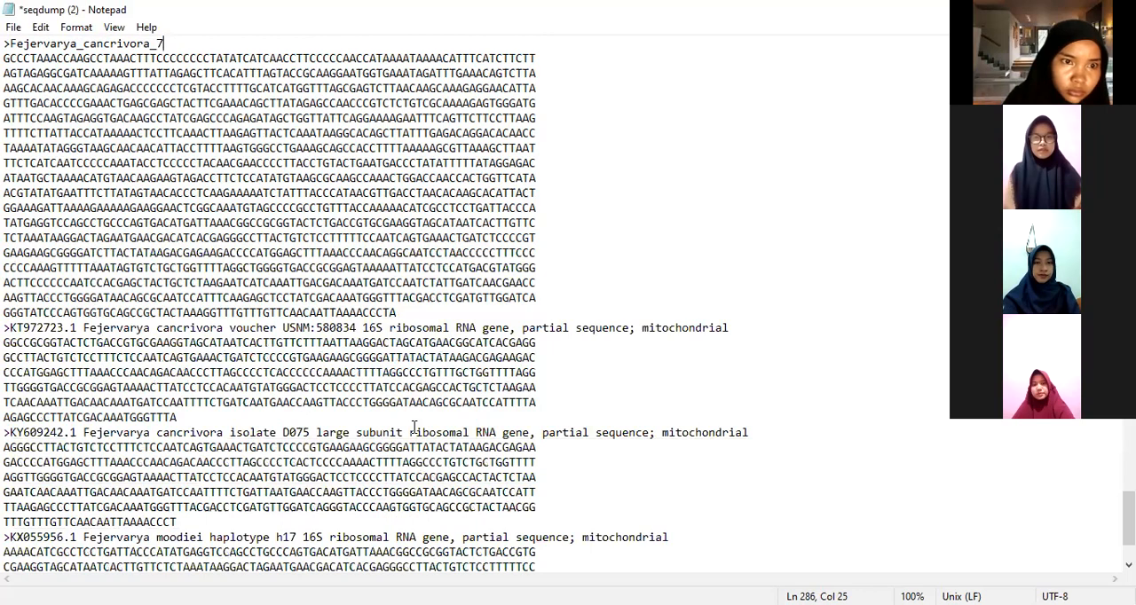
scroll(414, 427, down, 2)
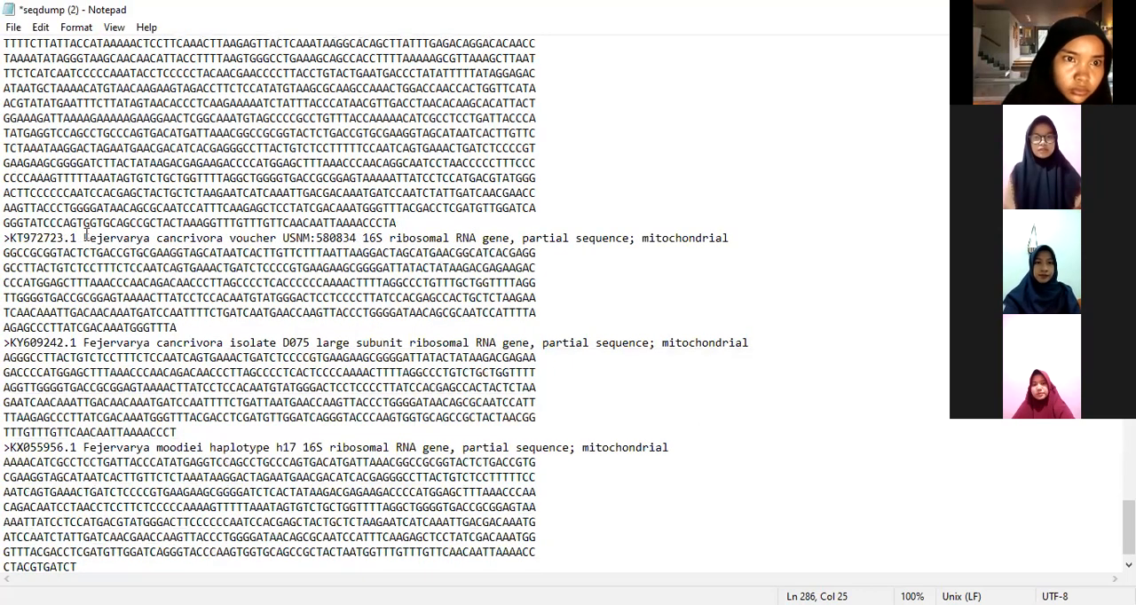
double_click(22, 239)
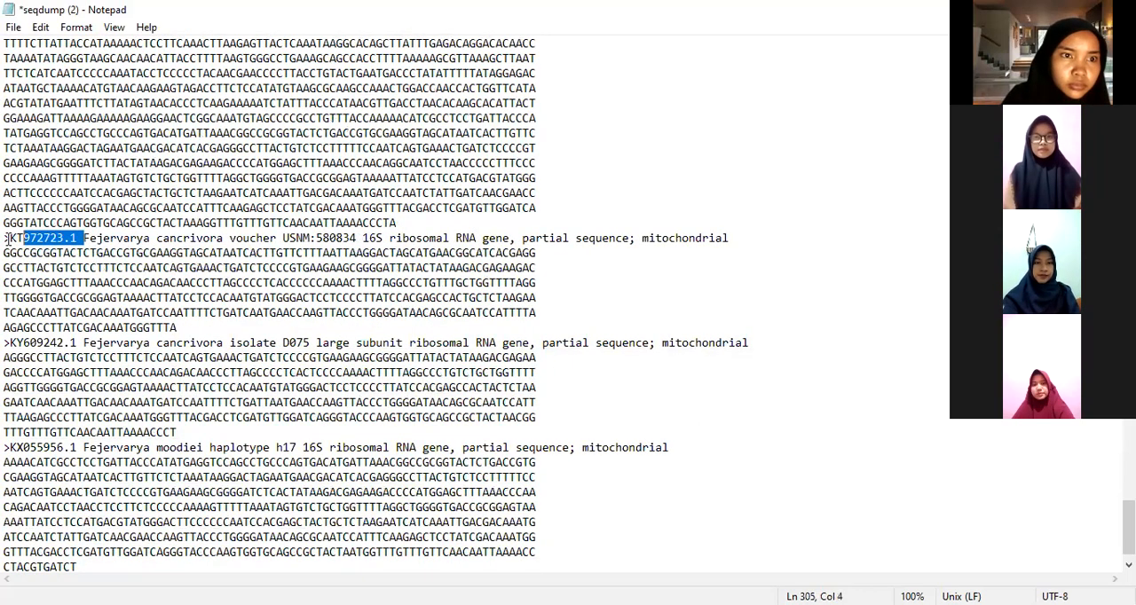
drag(12, 240, 82, 238)
key(Delete)
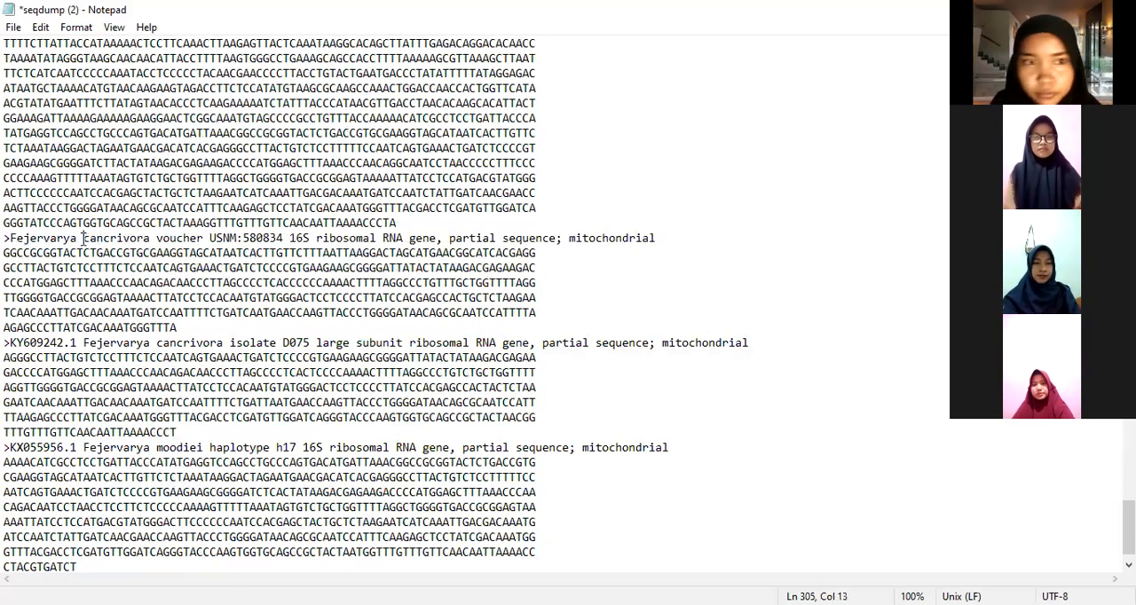
key(BackSpace)
text(_)
drag(150, 239, 554, 229)
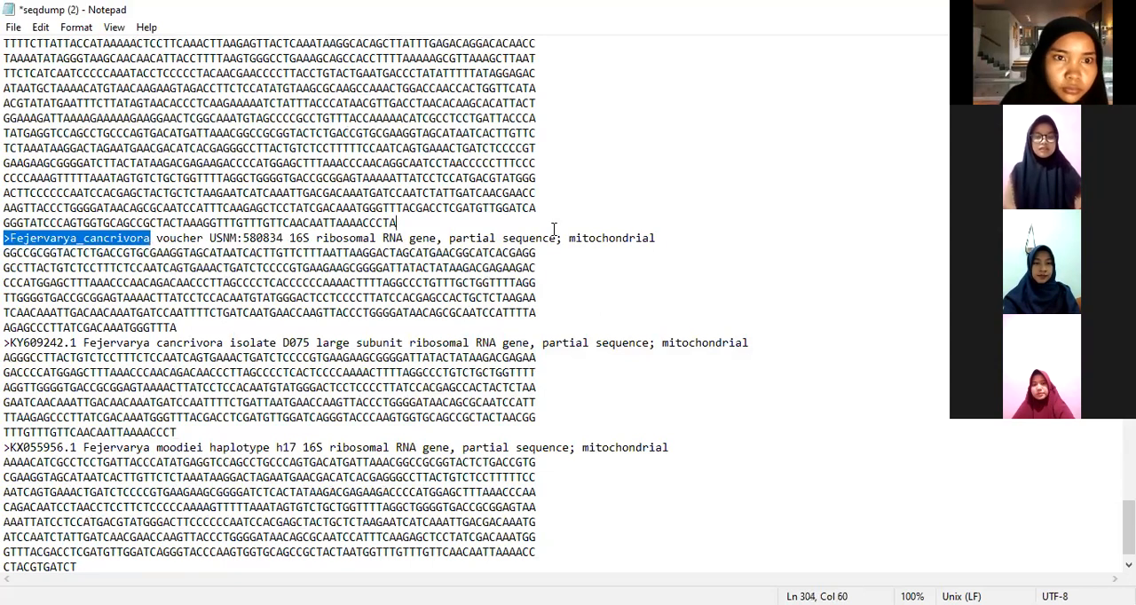
drag(686, 244, 686, 238)
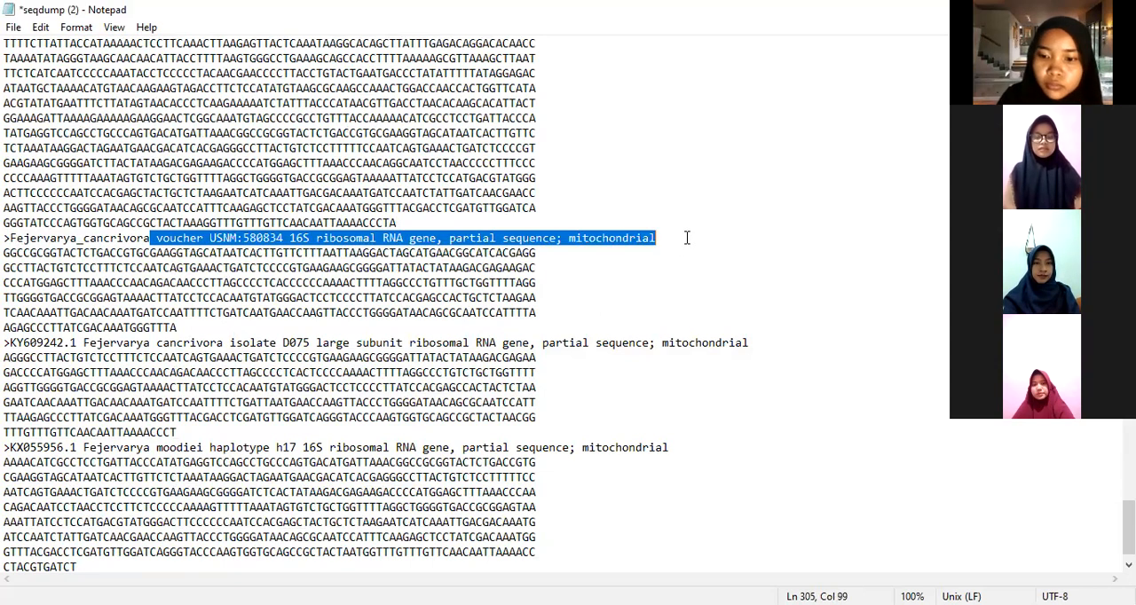
text(_8)
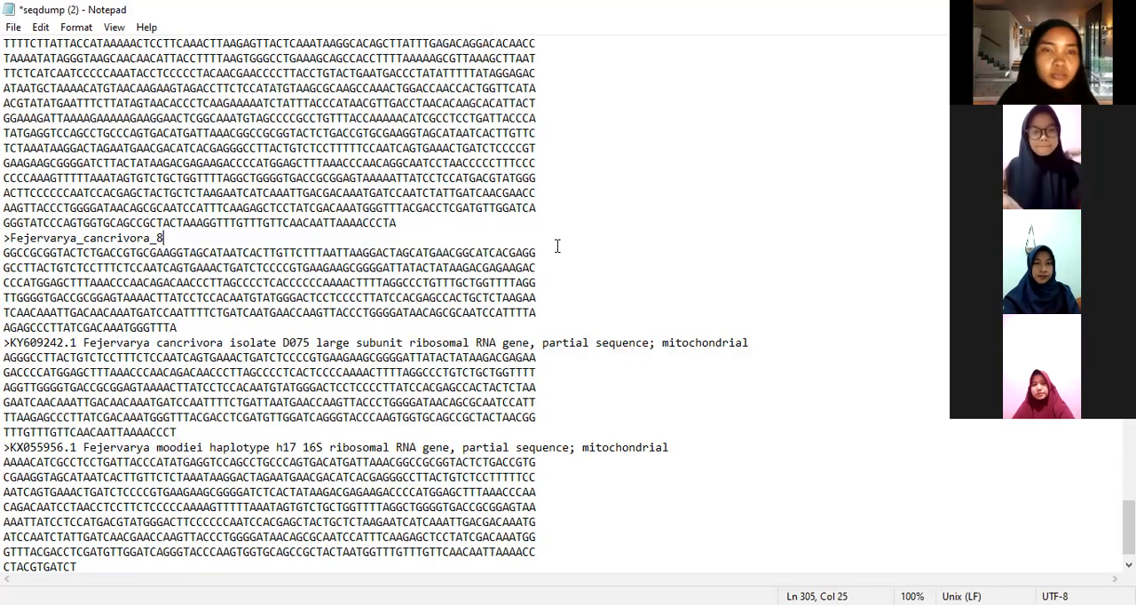
Step: Rename the KY609242.1 Fejervarya cancrivora isolate D075 header as Fejervarya_cancrivora_9, keeping the > sign
scroll(473, 238, up, 3)
scroll(473, 238, down, 3)
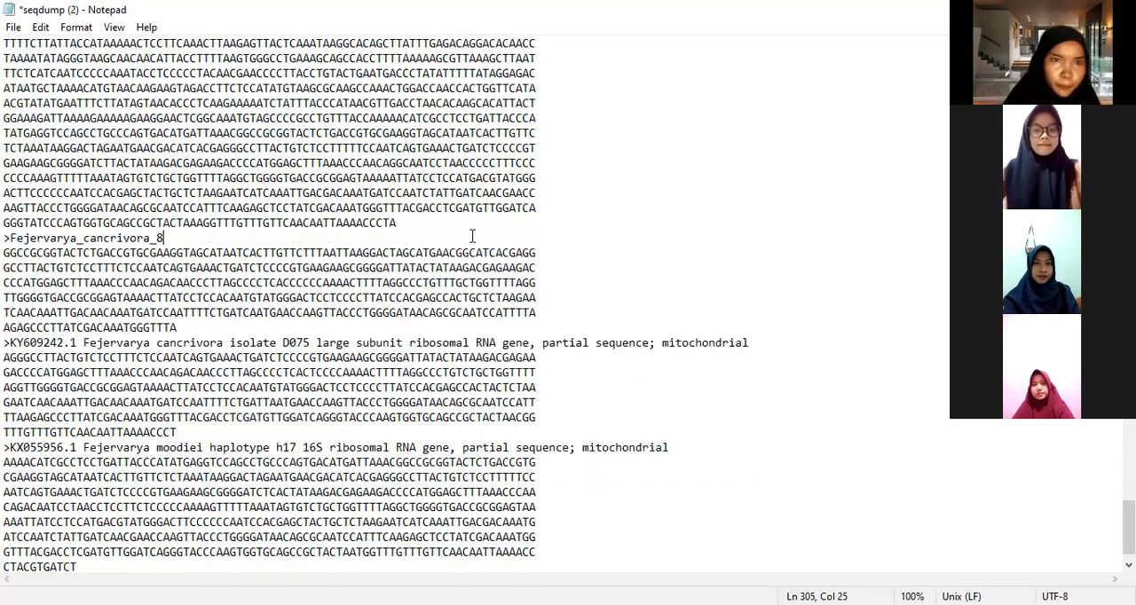
drag(83, 342, 13, 343)
key(BackSpace)
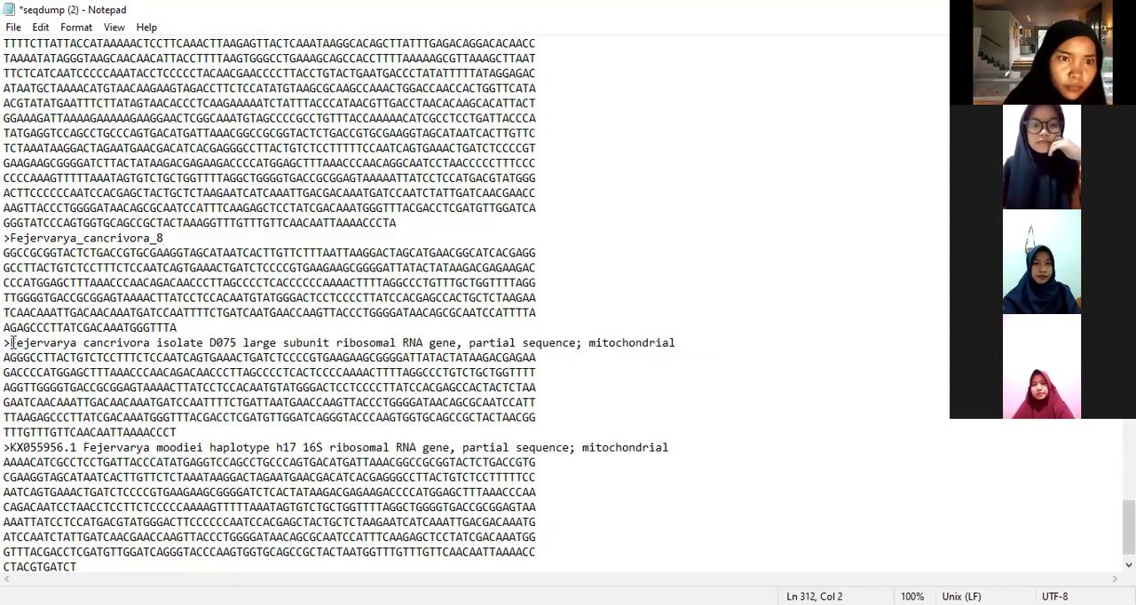
key(BackSpace)
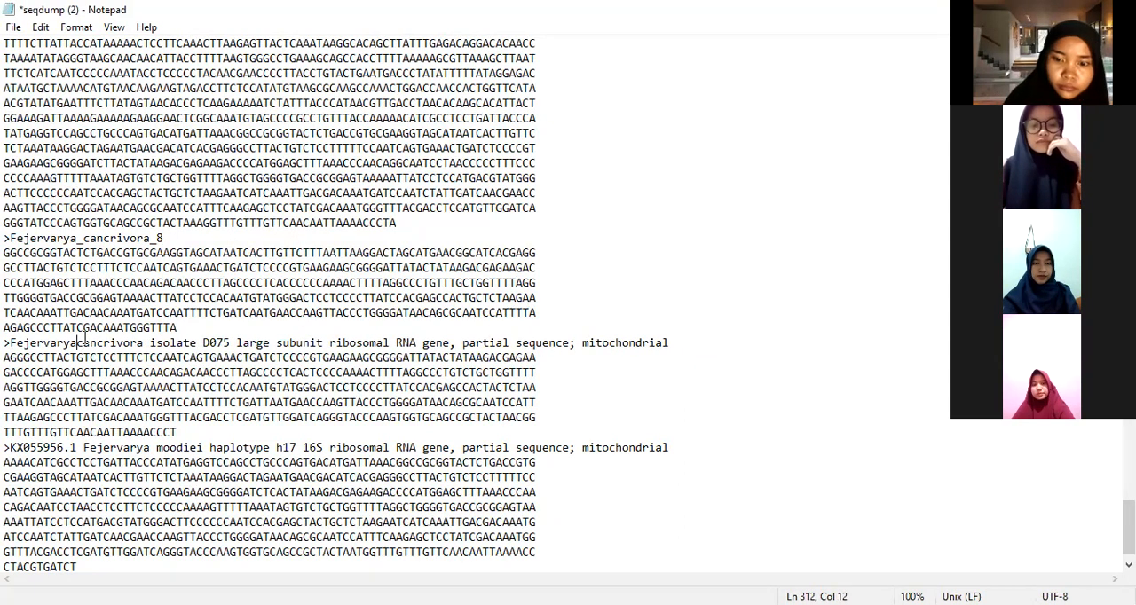
text(_)
drag(151, 344, 676, 344)
text(_9)
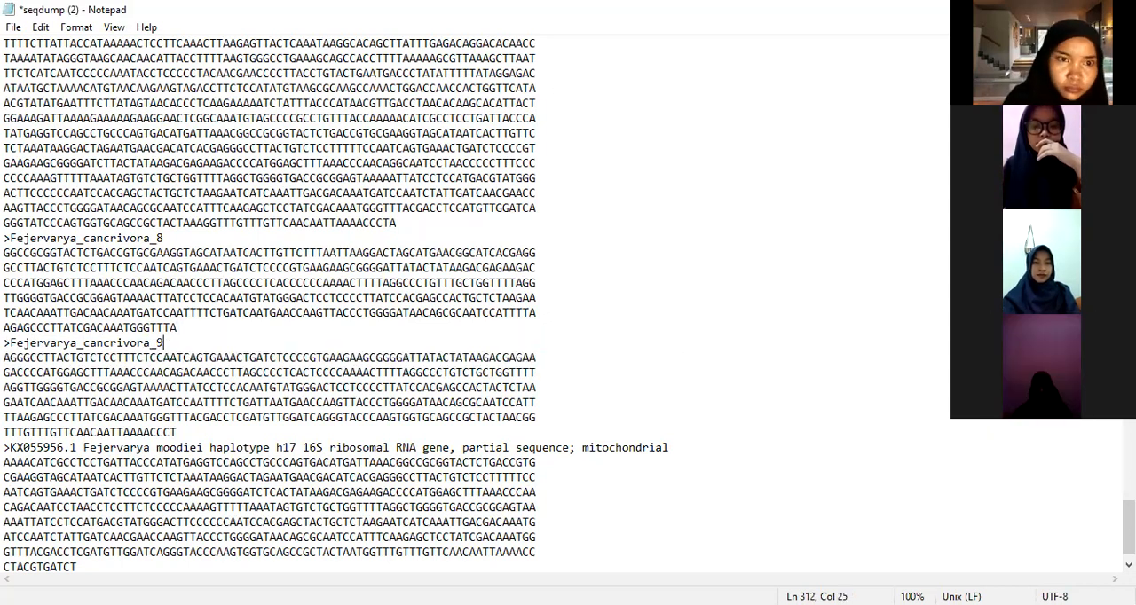
Step: Rename the KX055956.1 Fejervarya moodiei haplotype h17 header as Fejervarya_moodiei_10, keeping the > sign
click(84, 448)
drag(82, 448, 13, 448)
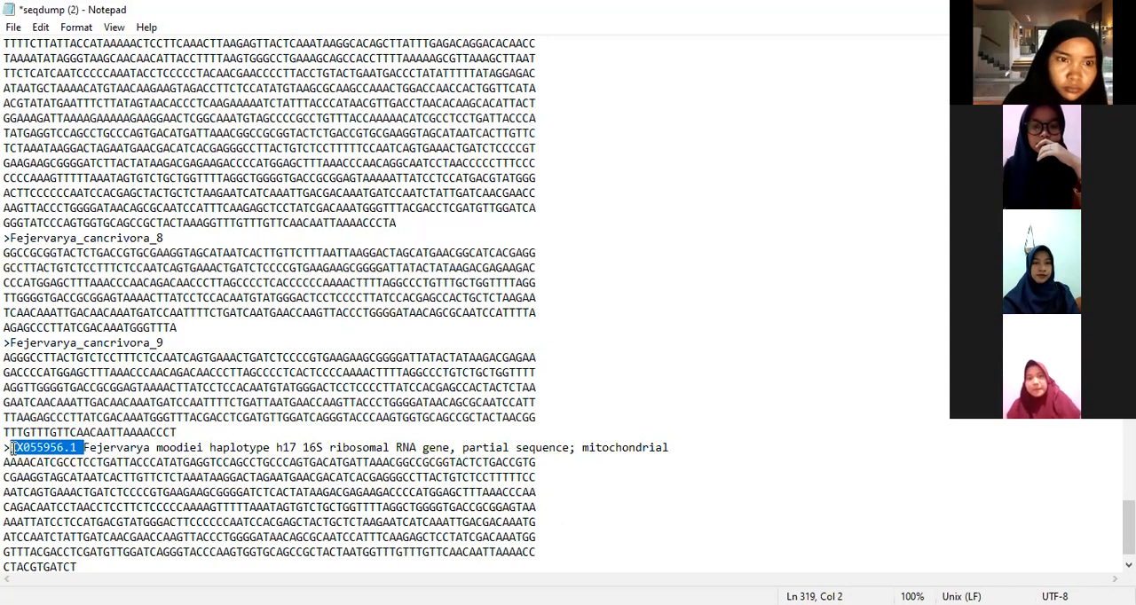
key(BackSpace)
click(86, 448)
key(BackSpace)
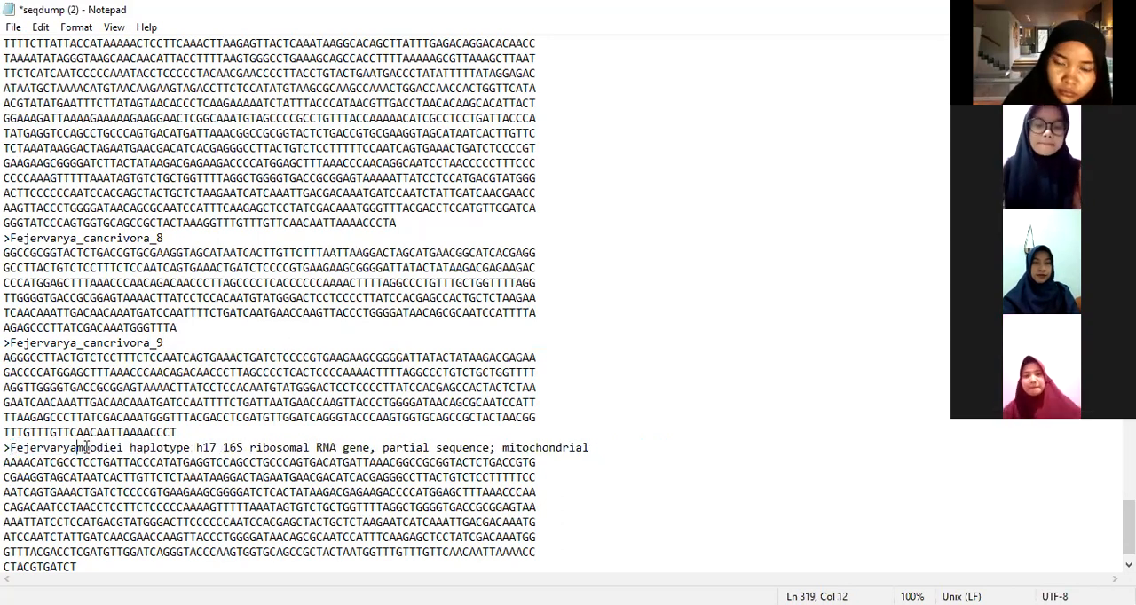
text(_)
drag(130, 449, 595, 450)
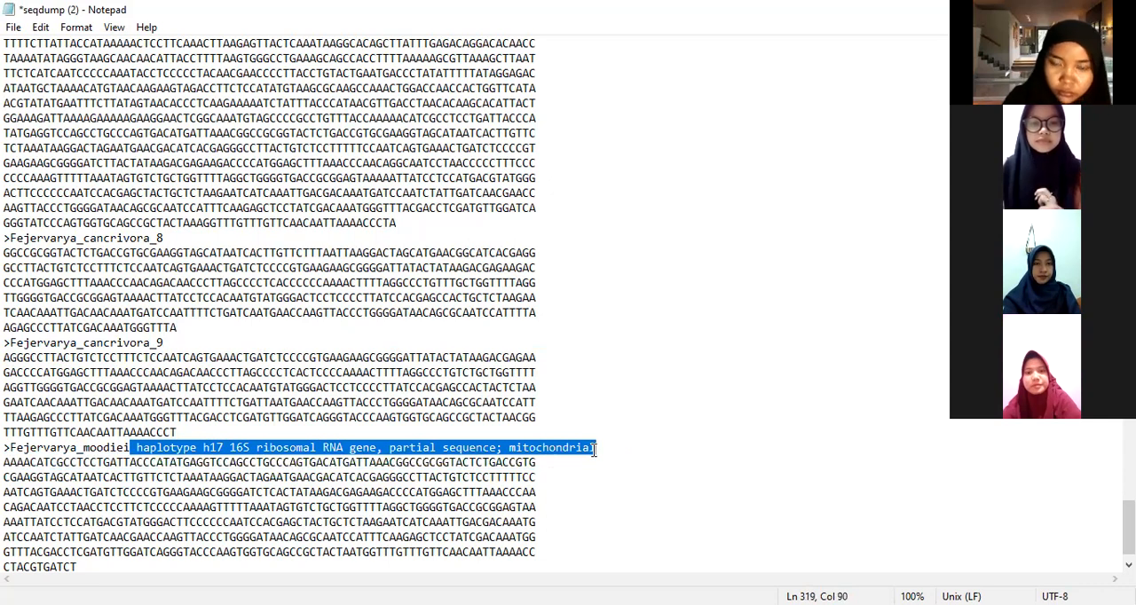
text(_moodiei_10)
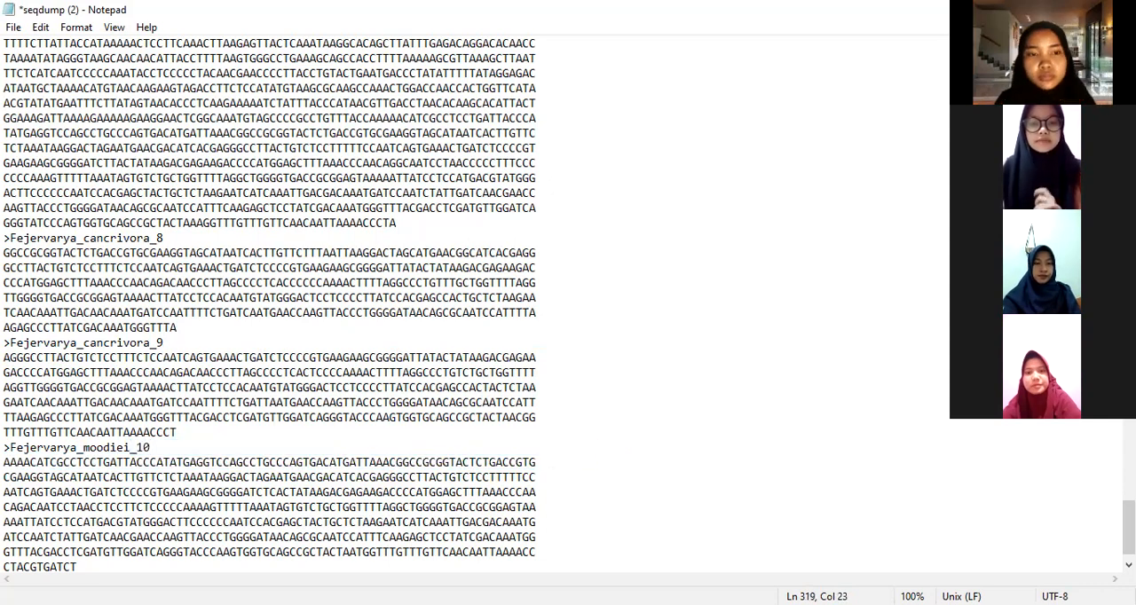
click(411, 479)
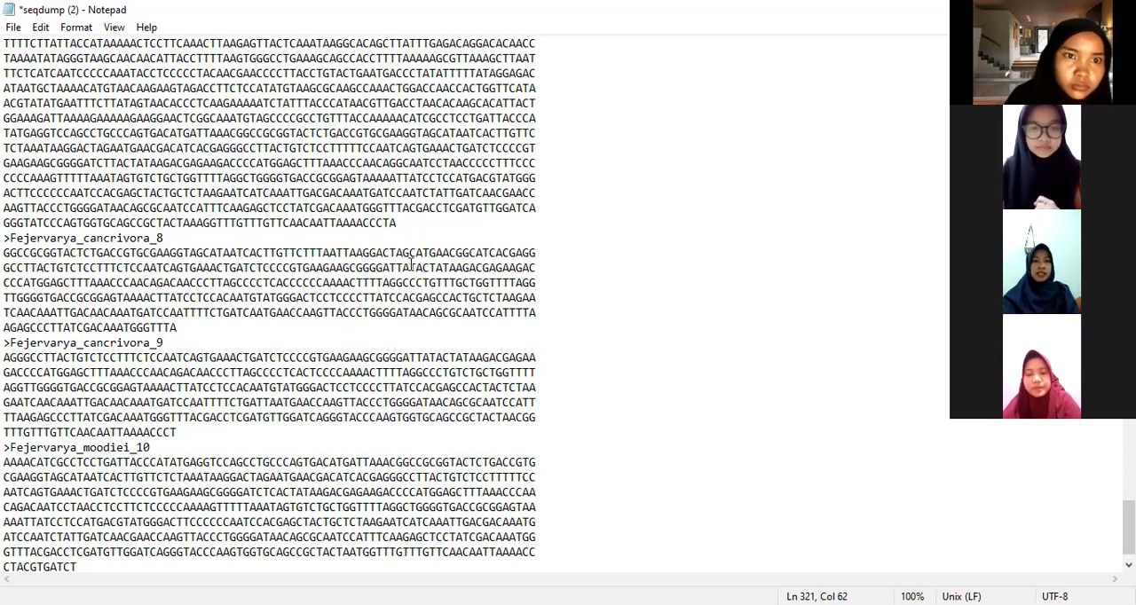
Step: Start saving the edited sequences as a new file in the TUGAS PRAK folder, inside Data 3 of the Kelompok analisis DNA (Sekuensing) folder
scroll(248, 190, up, 20)
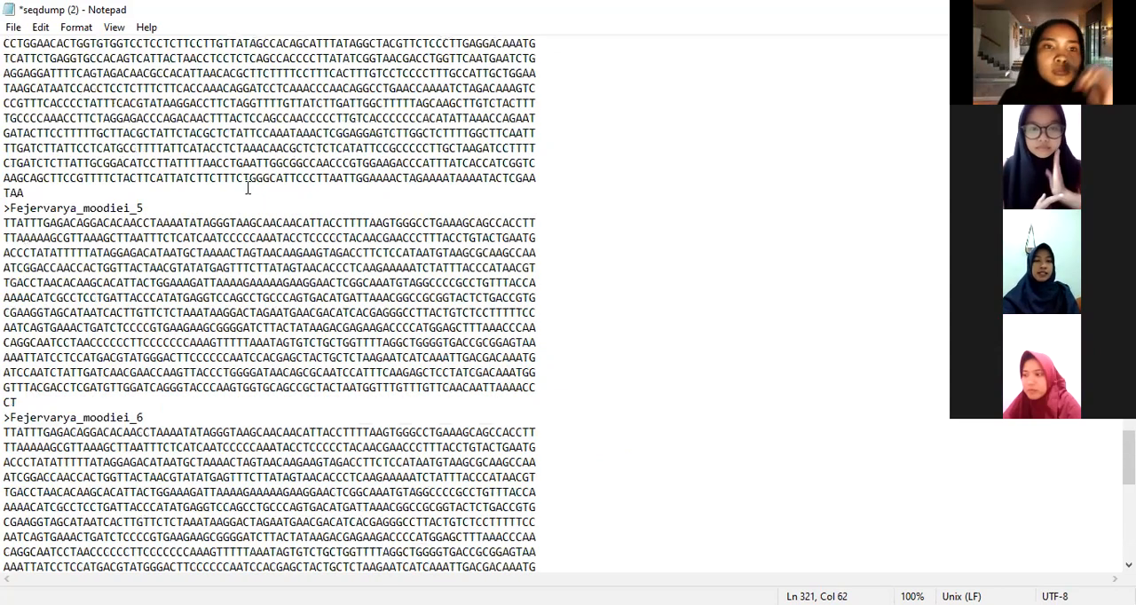
scroll(248, 189, up, 10)
scroll(247, 189, up, 10)
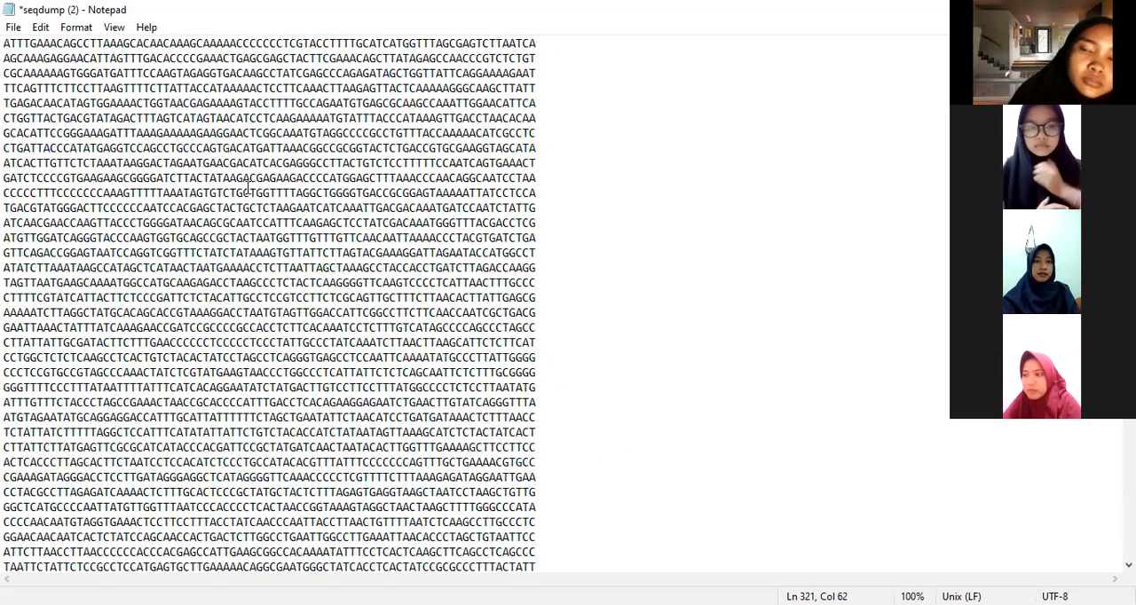
scroll(248, 189, up, 10)
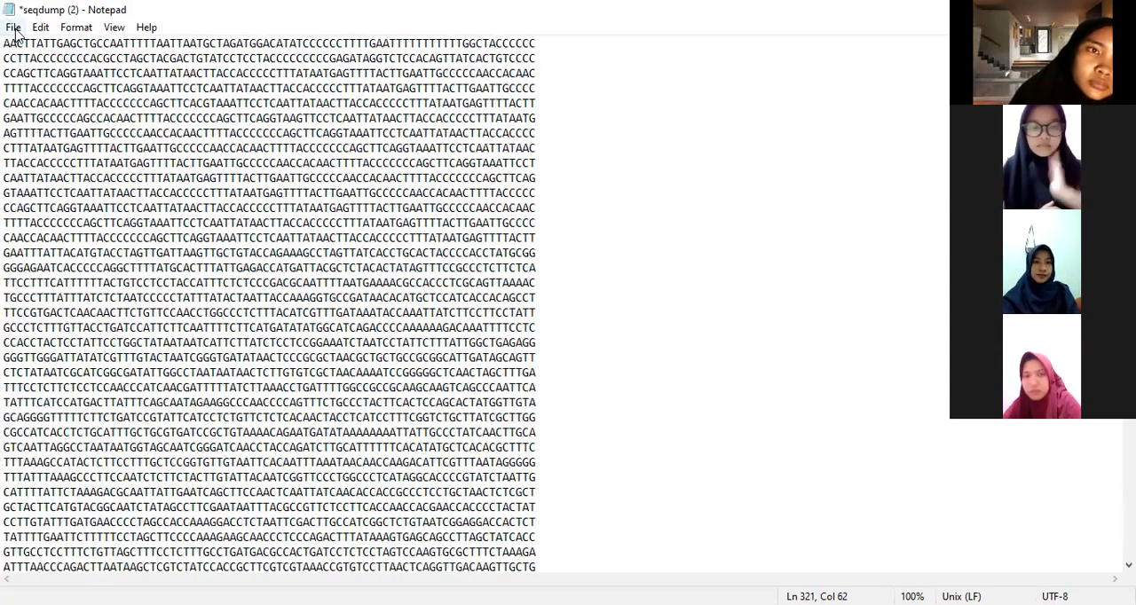
click(13, 28)
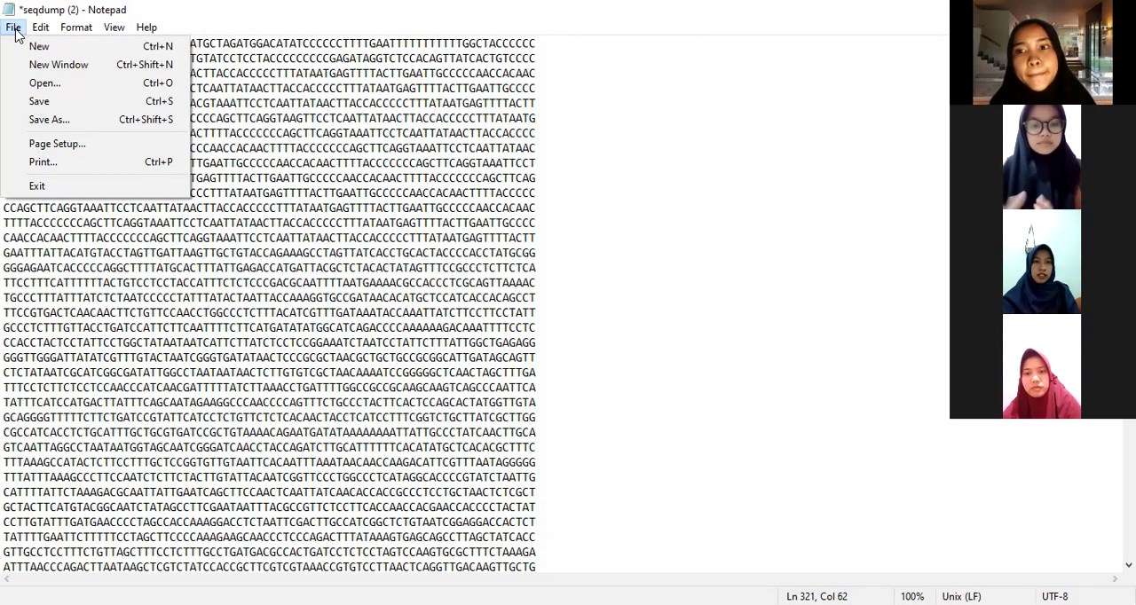
click(51, 120)
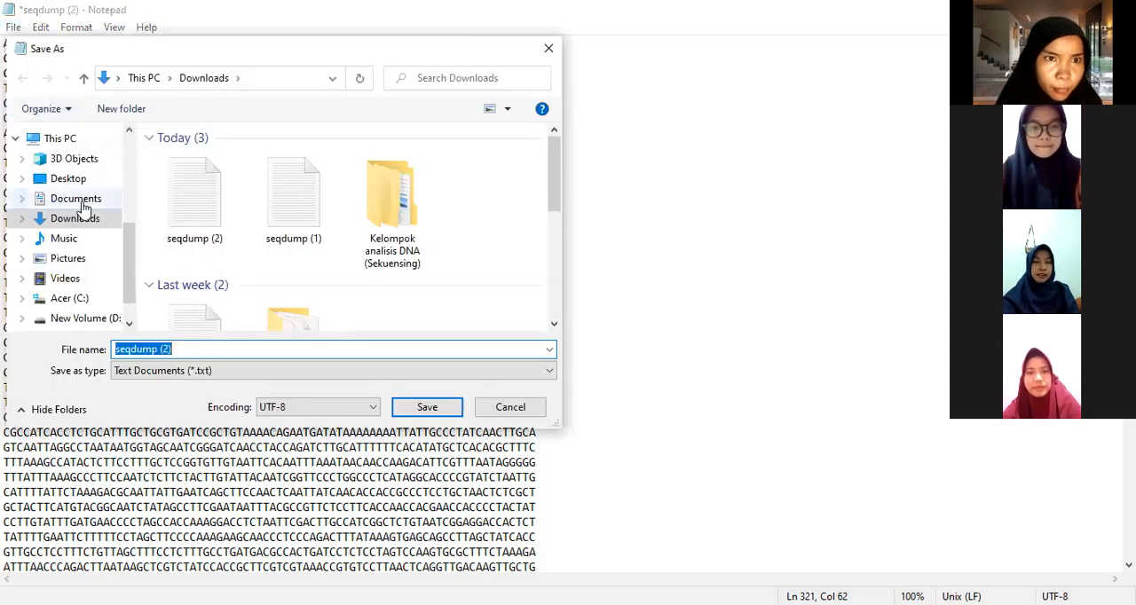
double_click(382, 222)
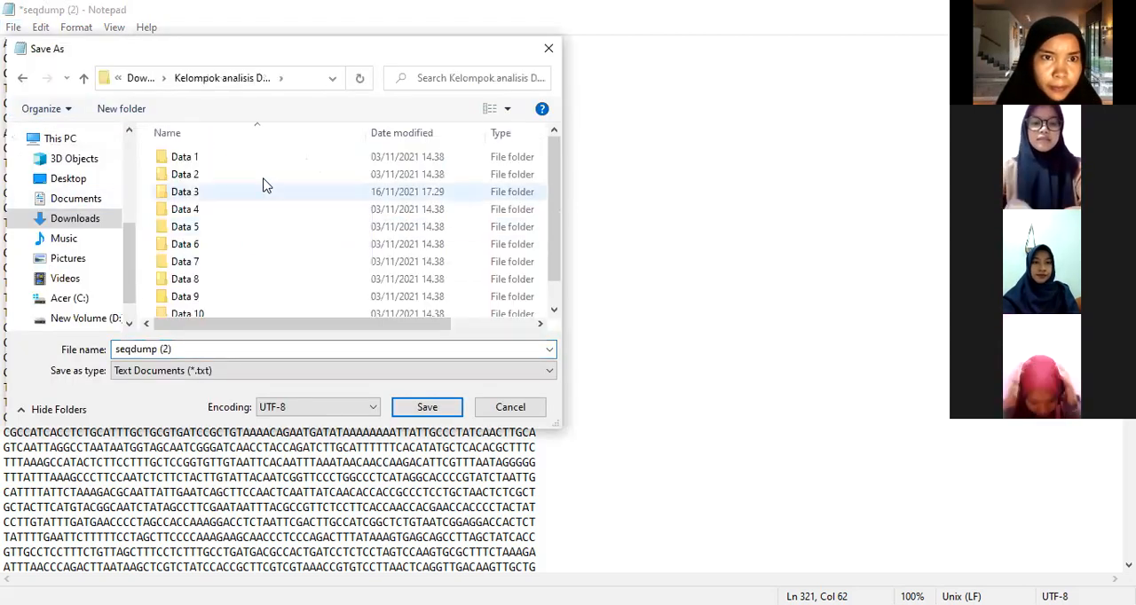
double_click(234, 192)
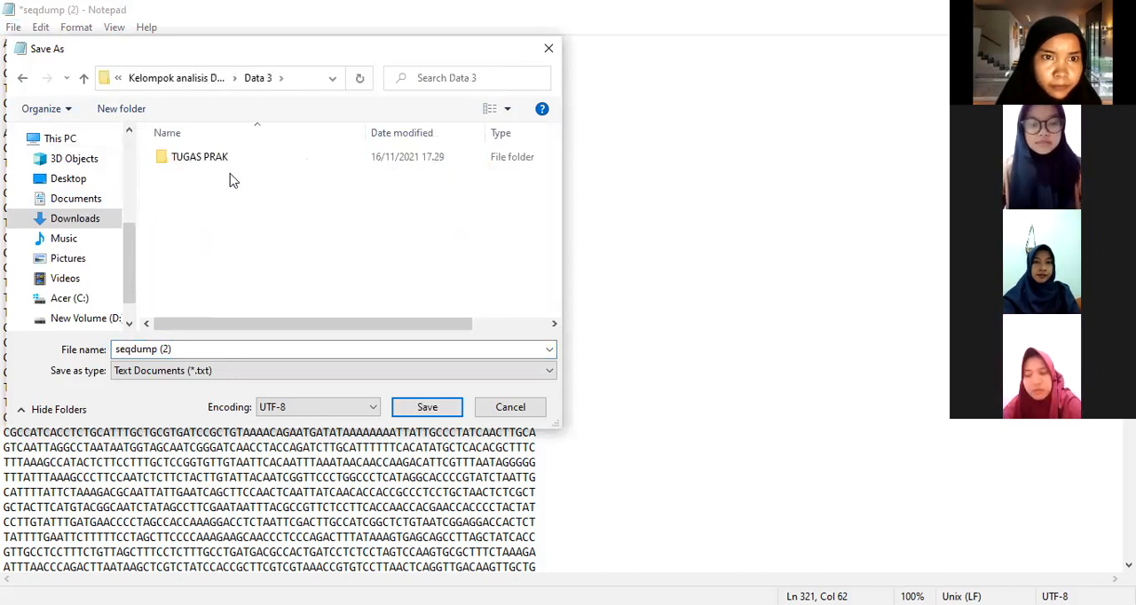
double_click(228, 162)
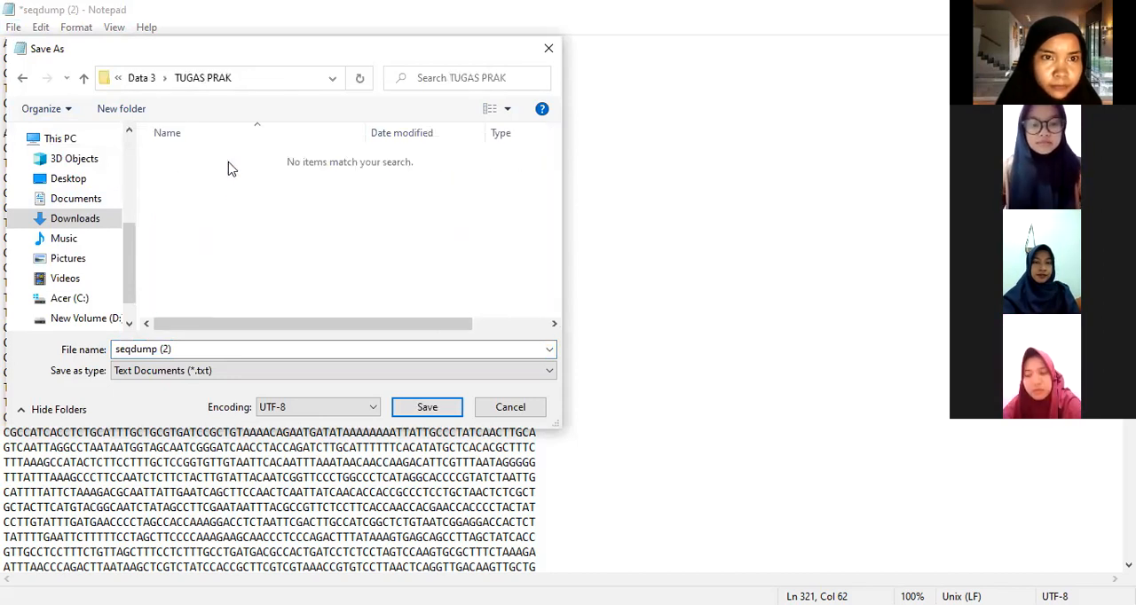
Step: Save the edited sequences as a text document named LATIHAN 1A in the TUGAS PRAK folder
click(253, 374)
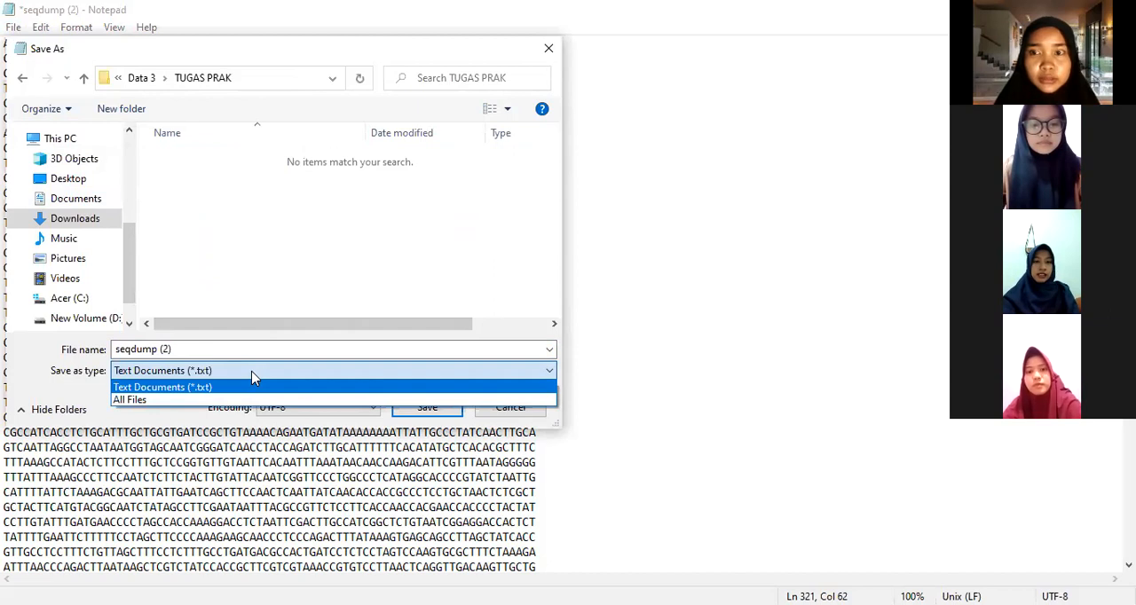
click(253, 376)
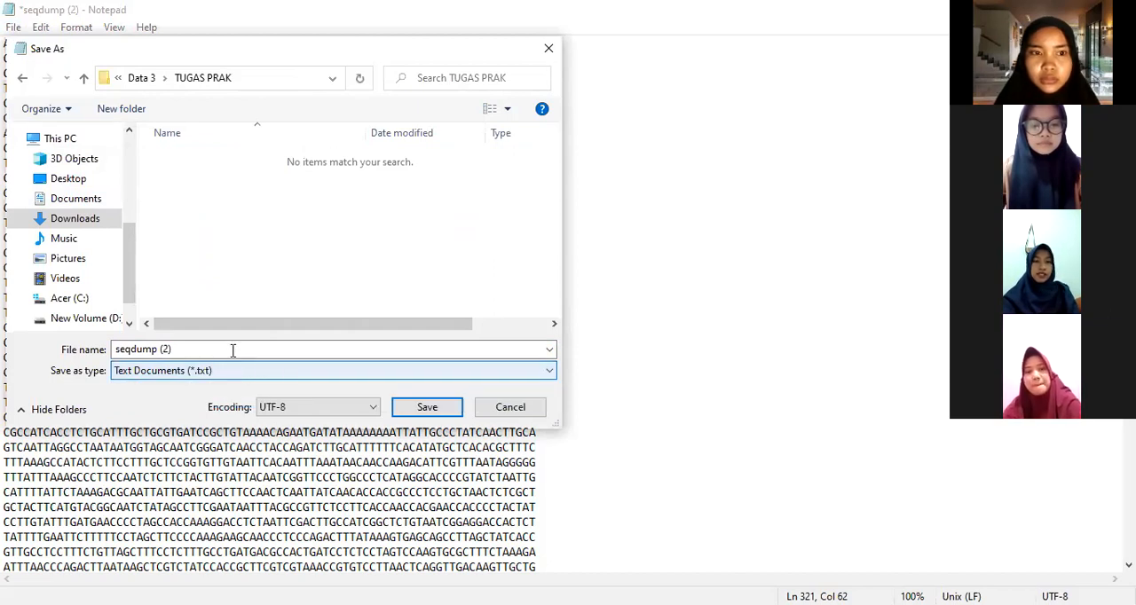
click(200, 351)
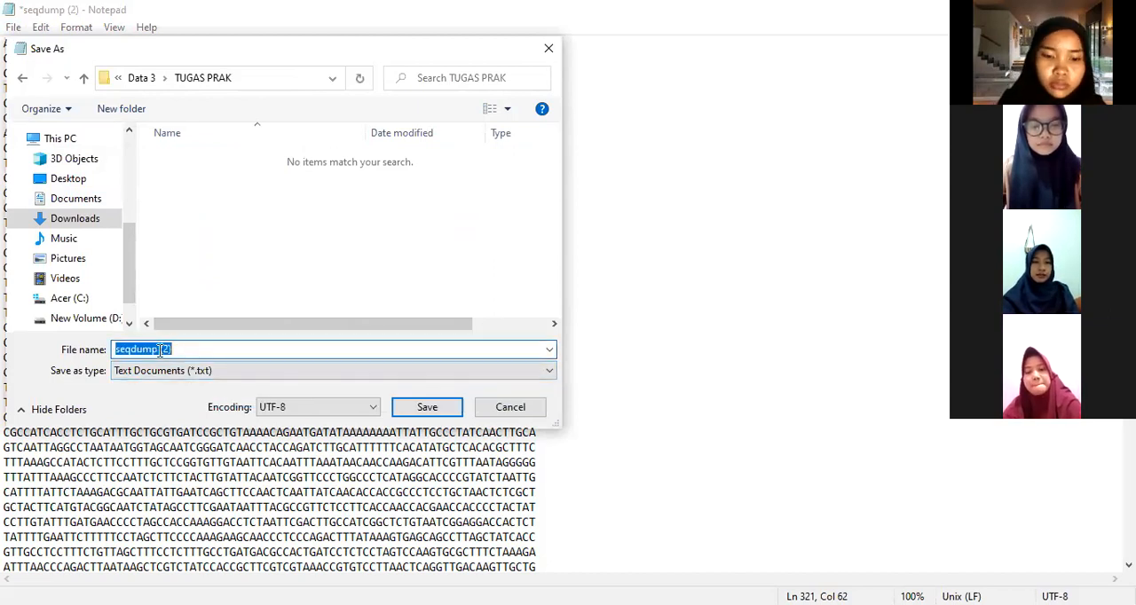
text(LATIH)
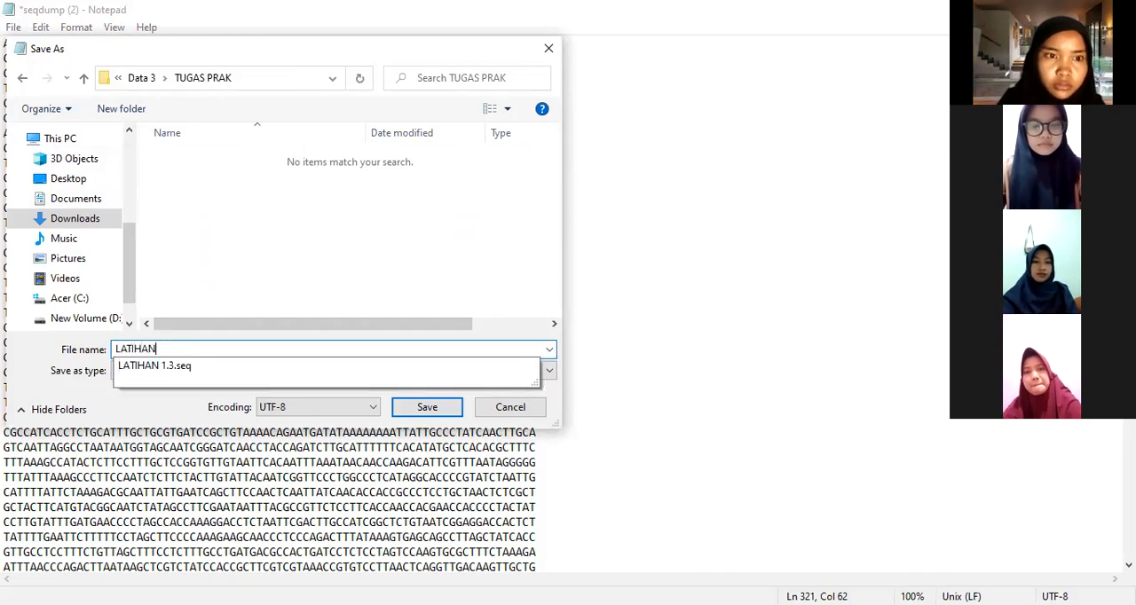
text(AN )
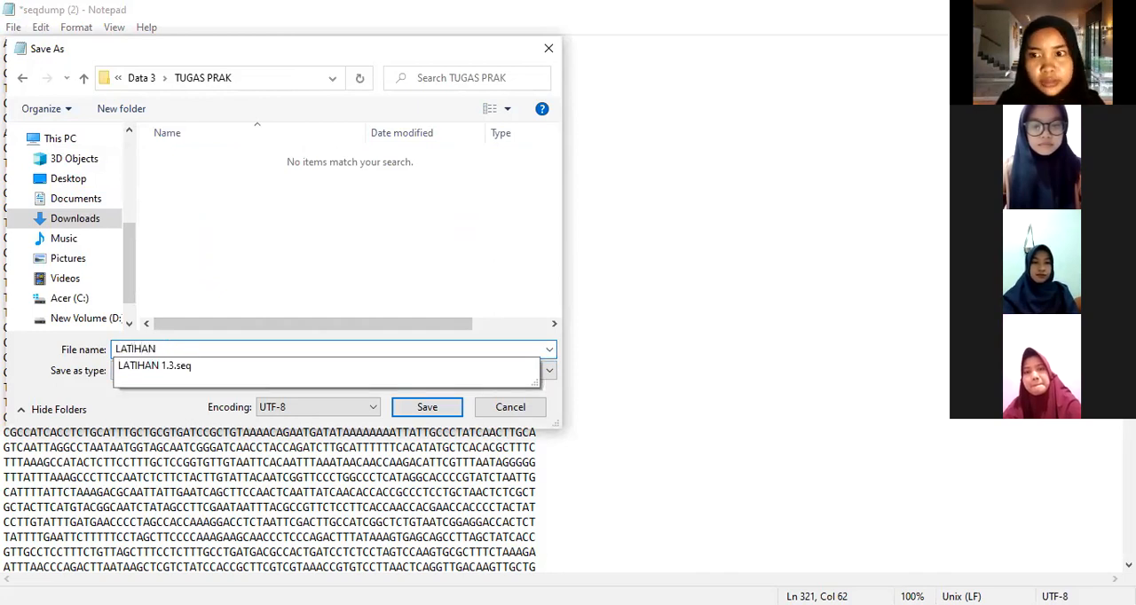
text(1A)
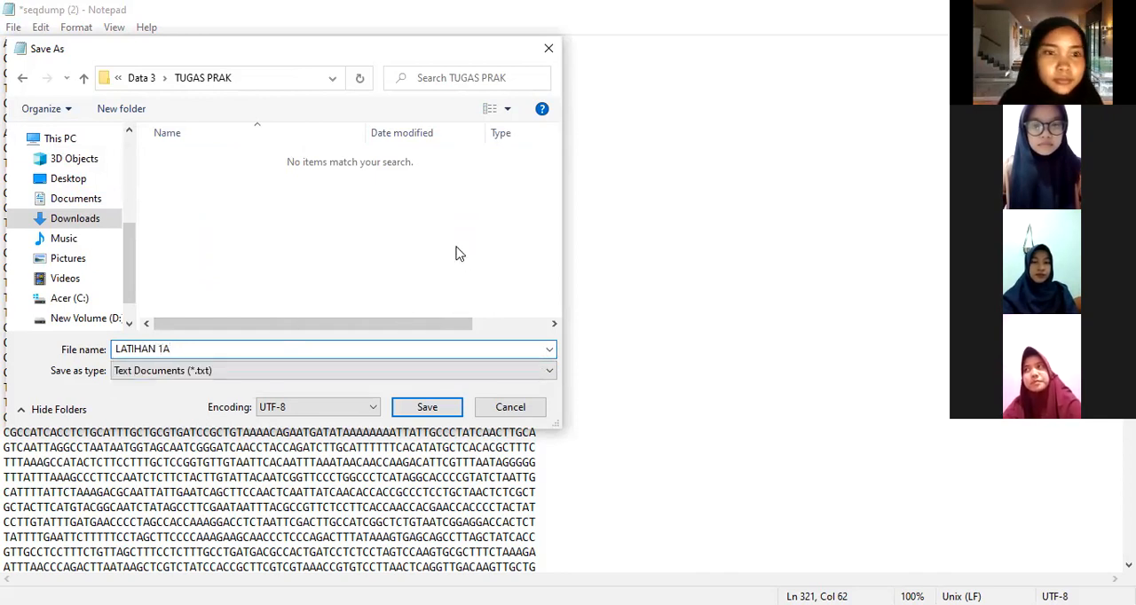
click(427, 408)
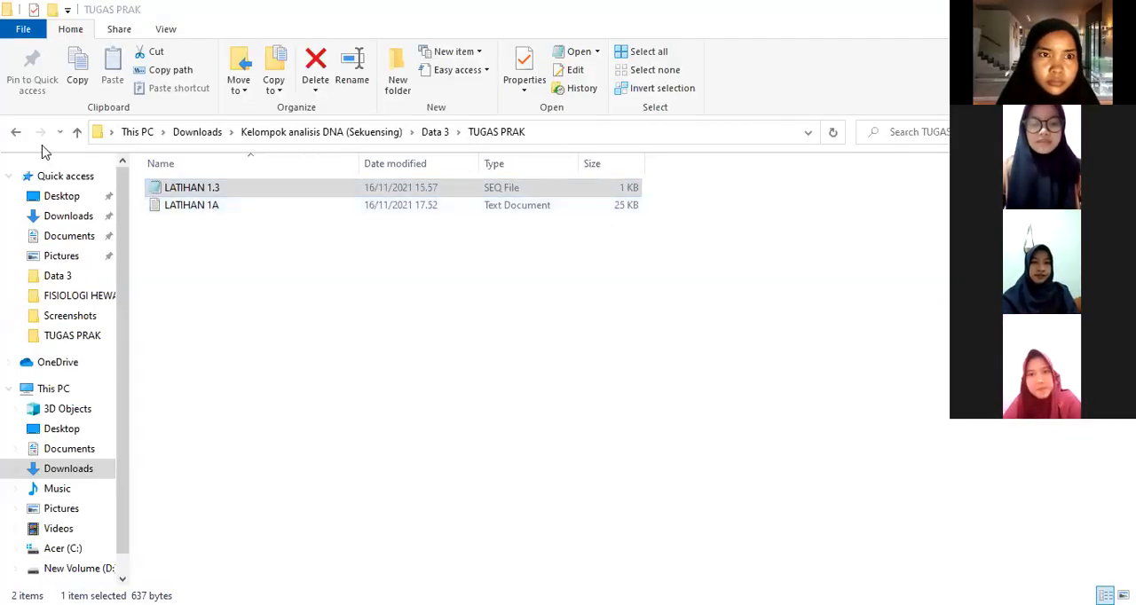
Step: Check the TUGAS PRAK folder for the saved LATIHAN 1A text file
click(221, 192)
click(199, 208)
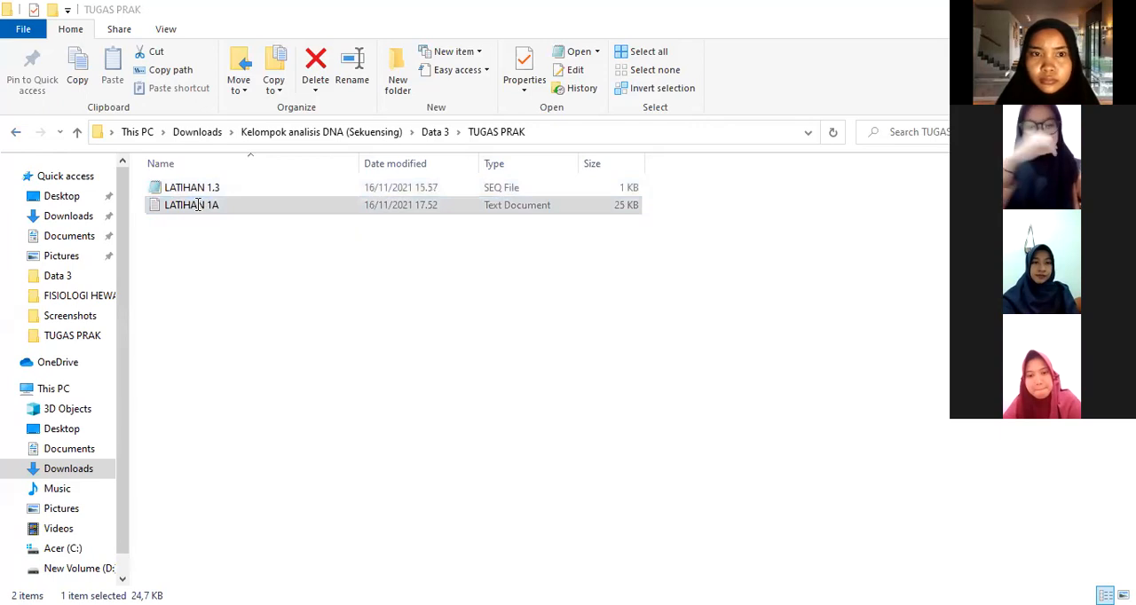
click(865, 75)
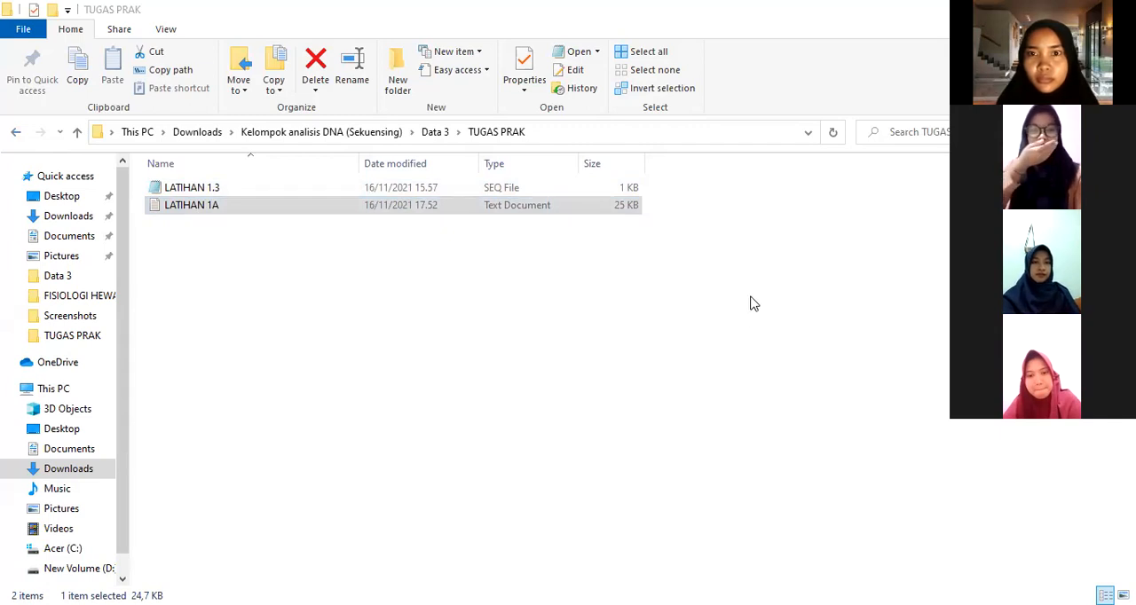
click(685, 368)
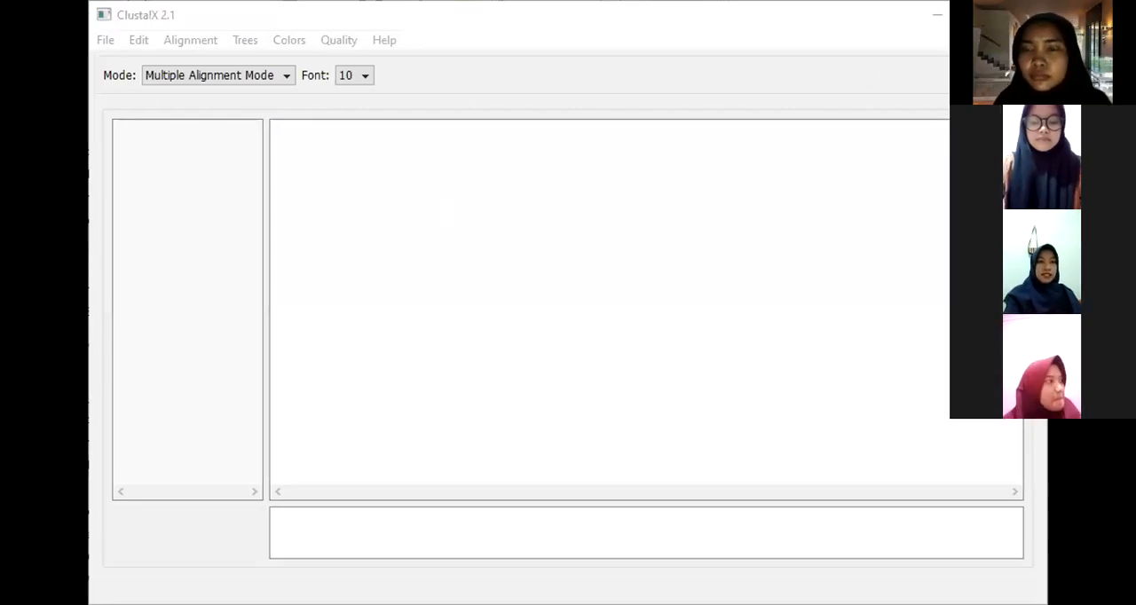
Step: Switch to ClustalX, load the LATIHAN 1A sequences from TUGAS PRAK inside Data 3 of the Kelompok analisis DNA folder, and set the font size to 12
click(982, 16)
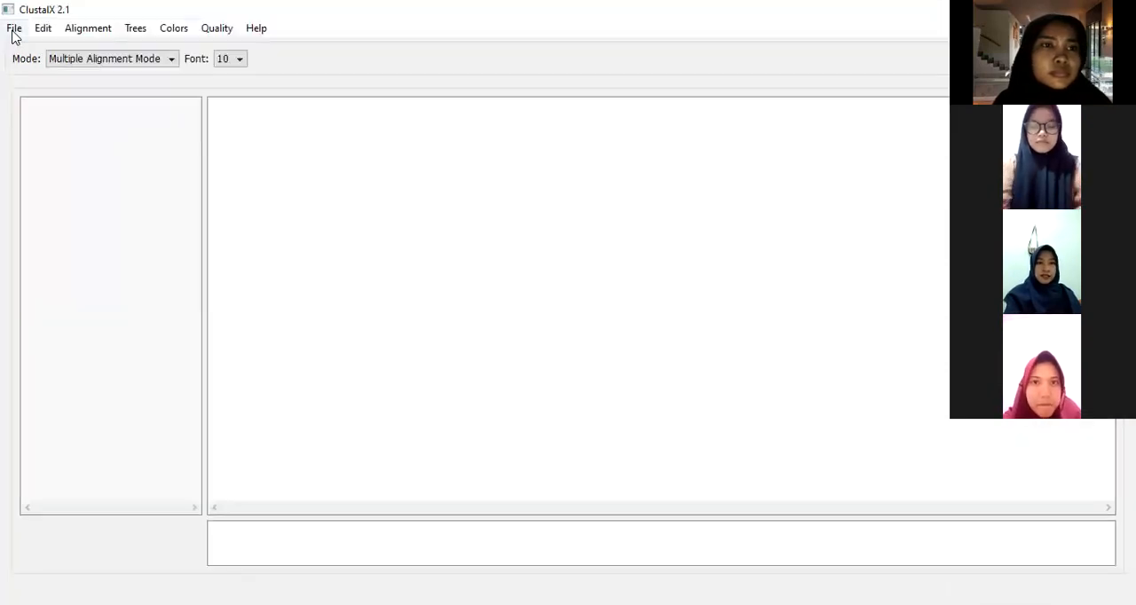
click(13, 31)
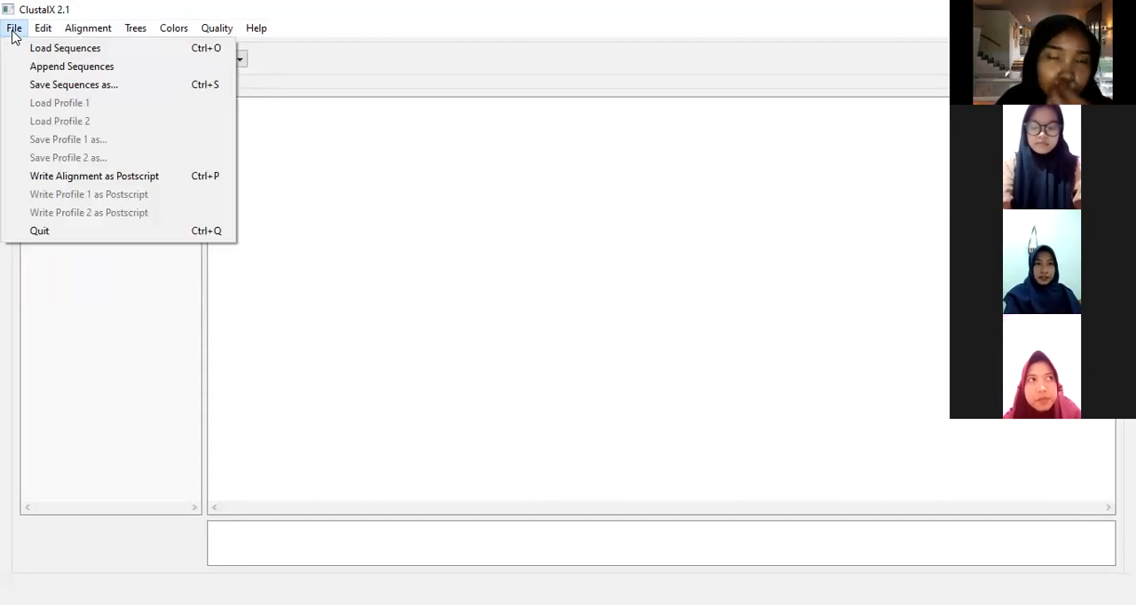
click(52, 50)
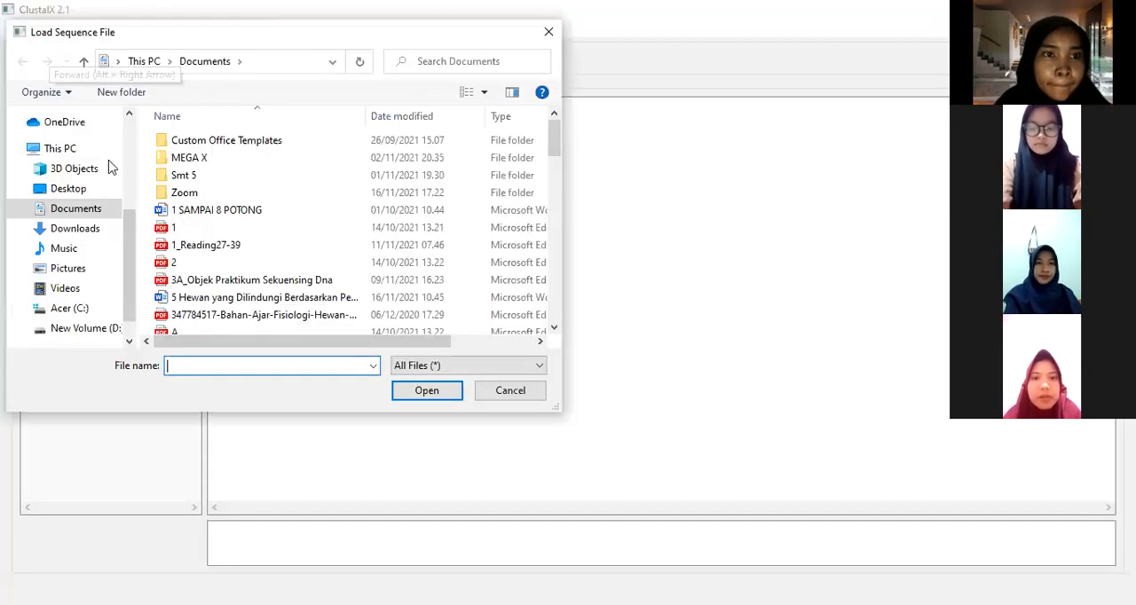
click(75, 229)
double_click(380, 172)
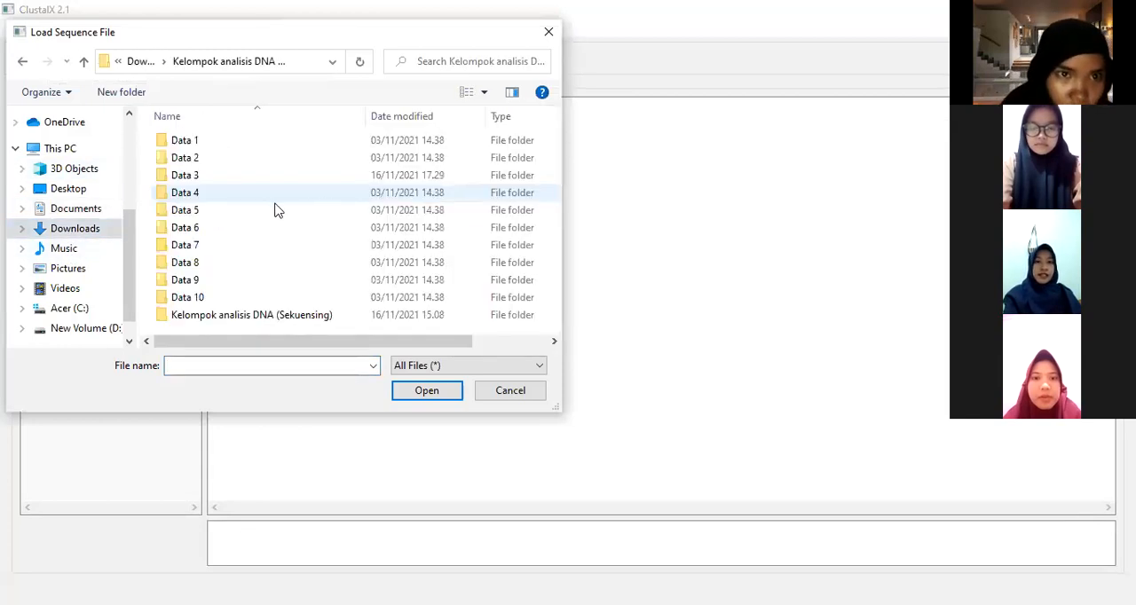
double_click(236, 175)
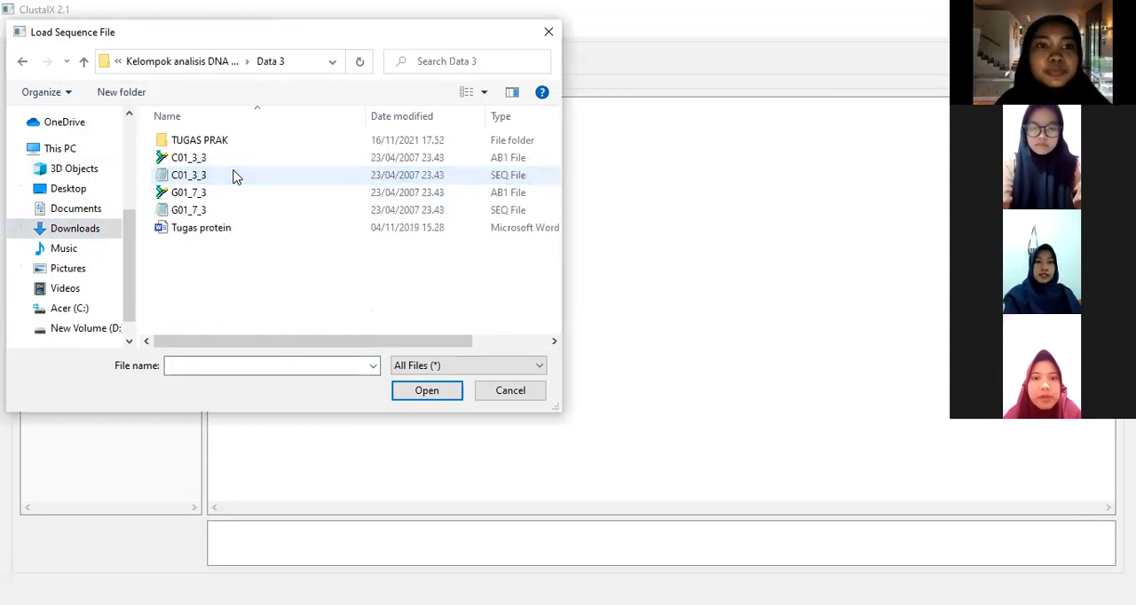
double_click(209, 142)
click(202, 157)
click(395, 395)
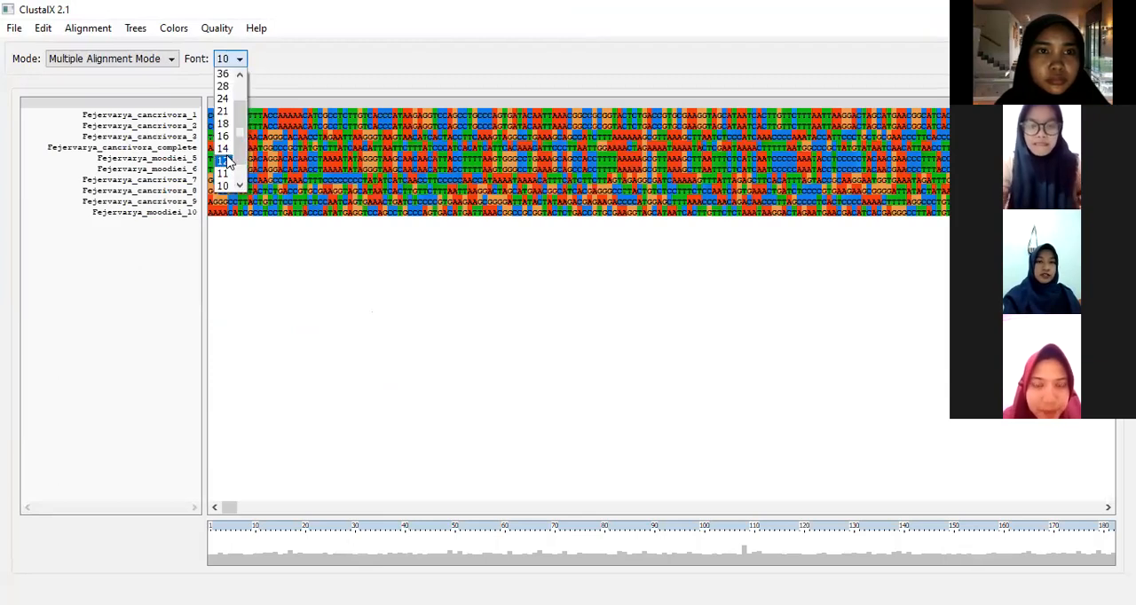
click(228, 160)
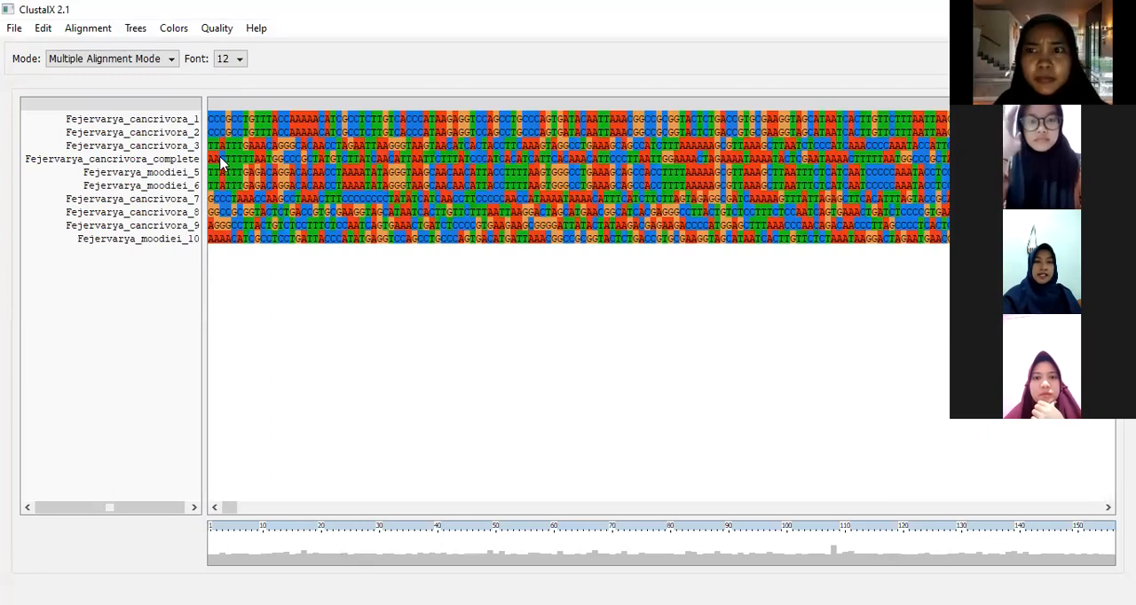
Step: Try the Black and White display on the loaded sequences, and restore the default colors
click(182, 33)
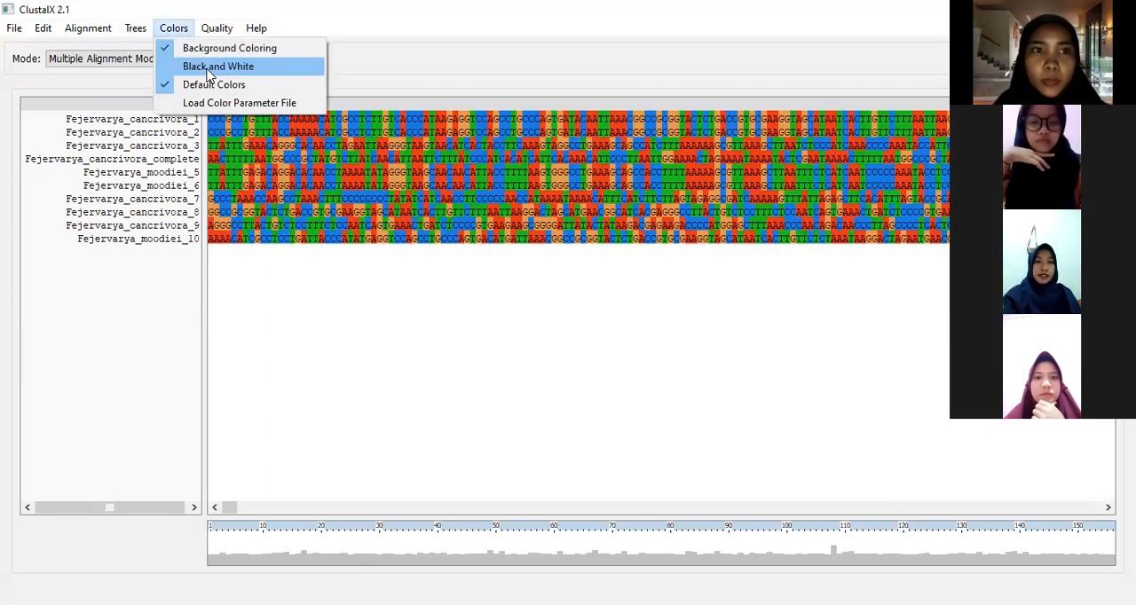
click(211, 67)
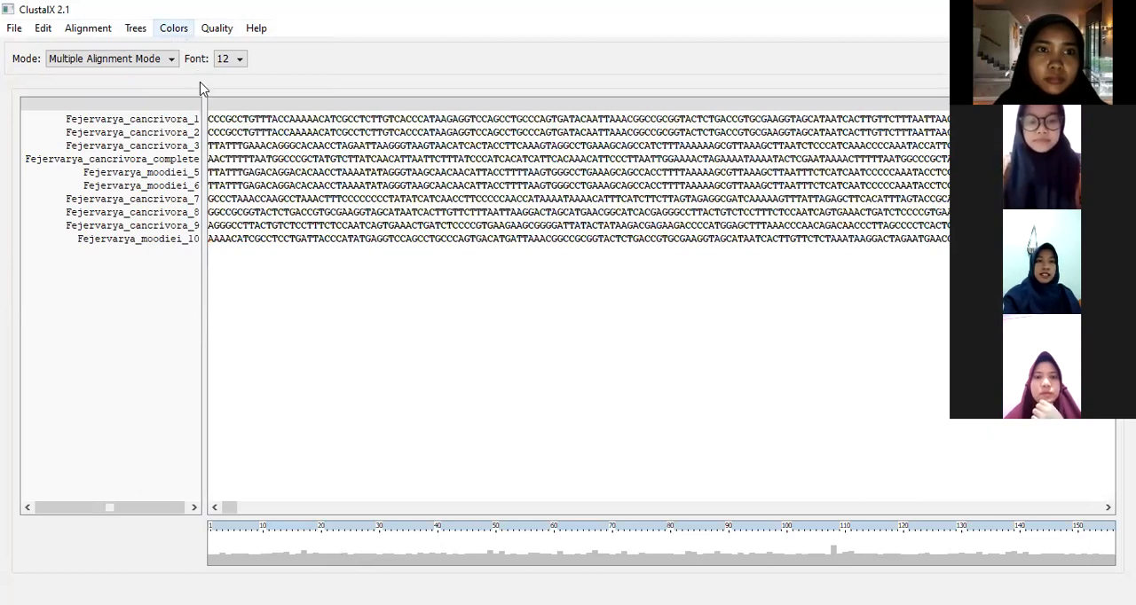
click(175, 29)
click(203, 85)
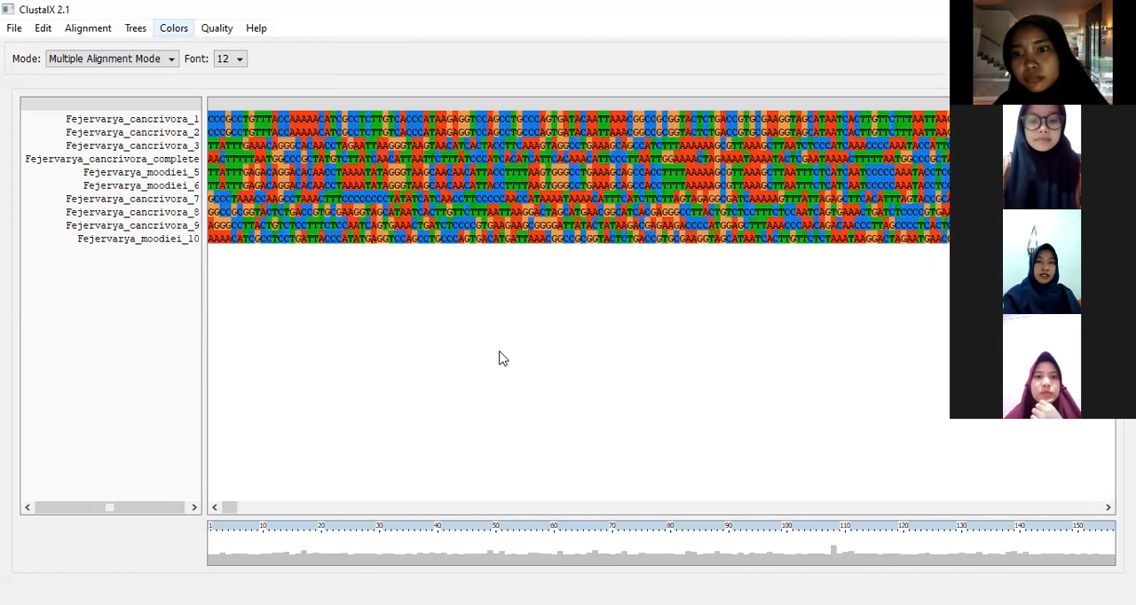
click(174, 28)
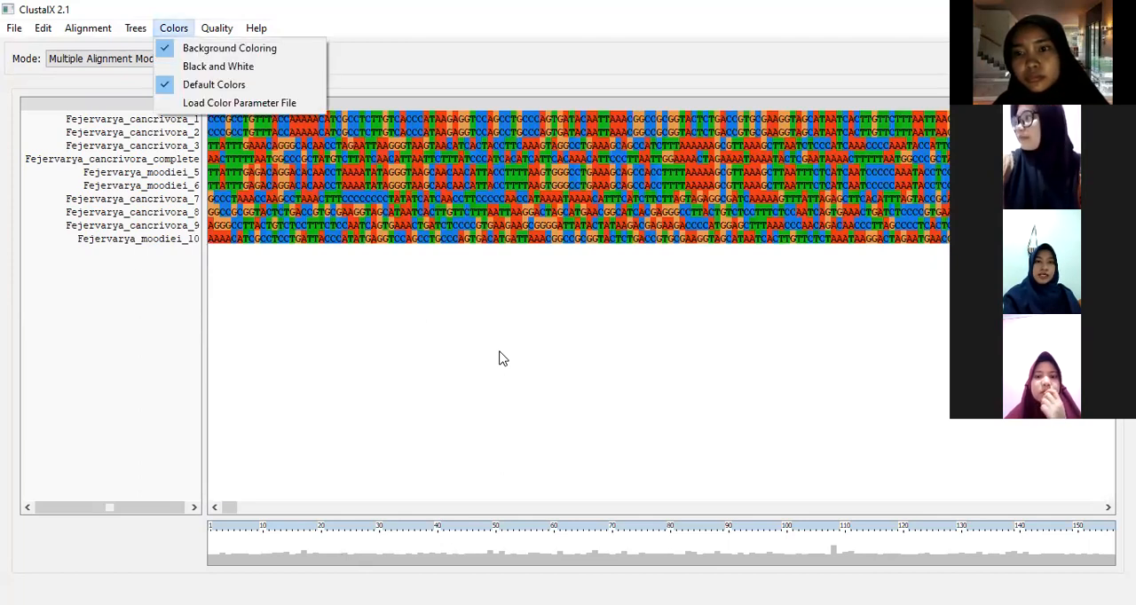
click(500, 352)
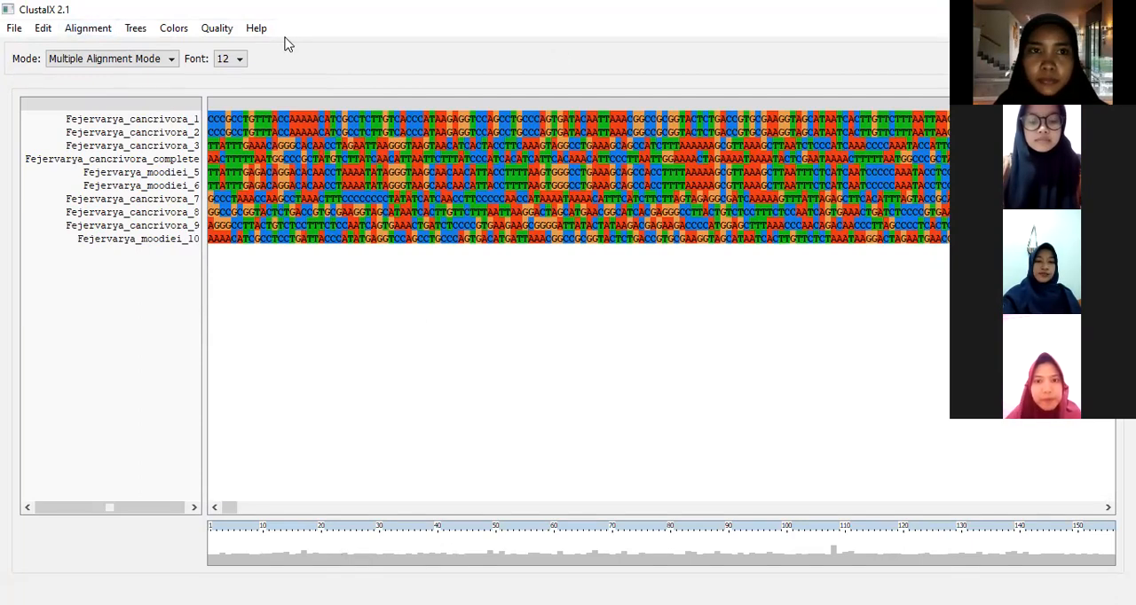
Step: Run a complete alignment of the loaded sequences, writing LATIHAN 1A.dnd and LATIHAN 1A.aln to TUGAS PRAK
key(alt+Tab)
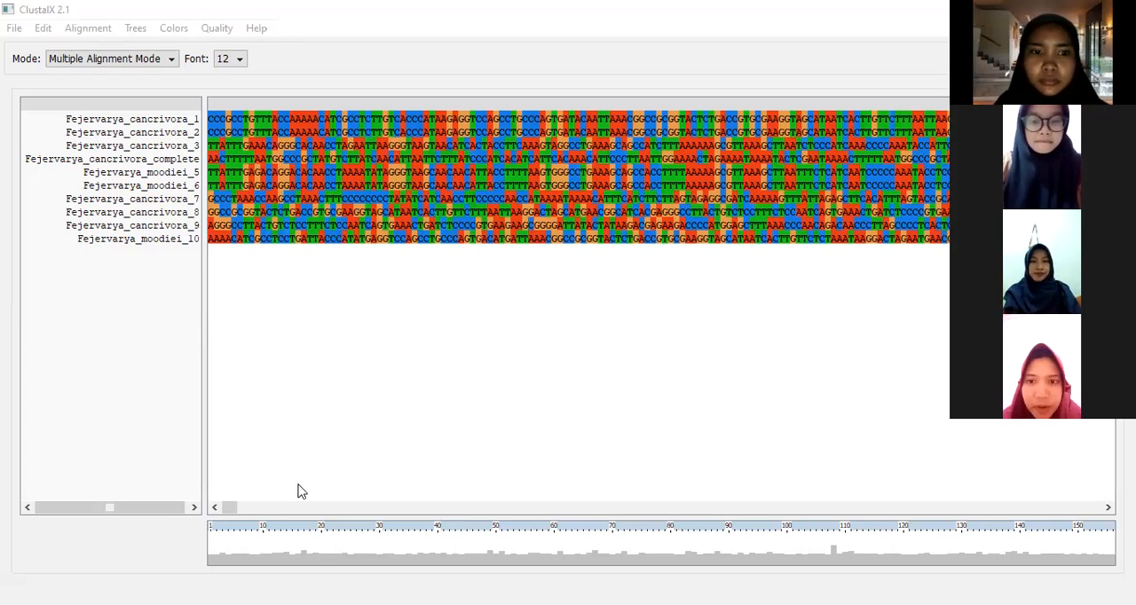
drag(230, 506, 189, 506)
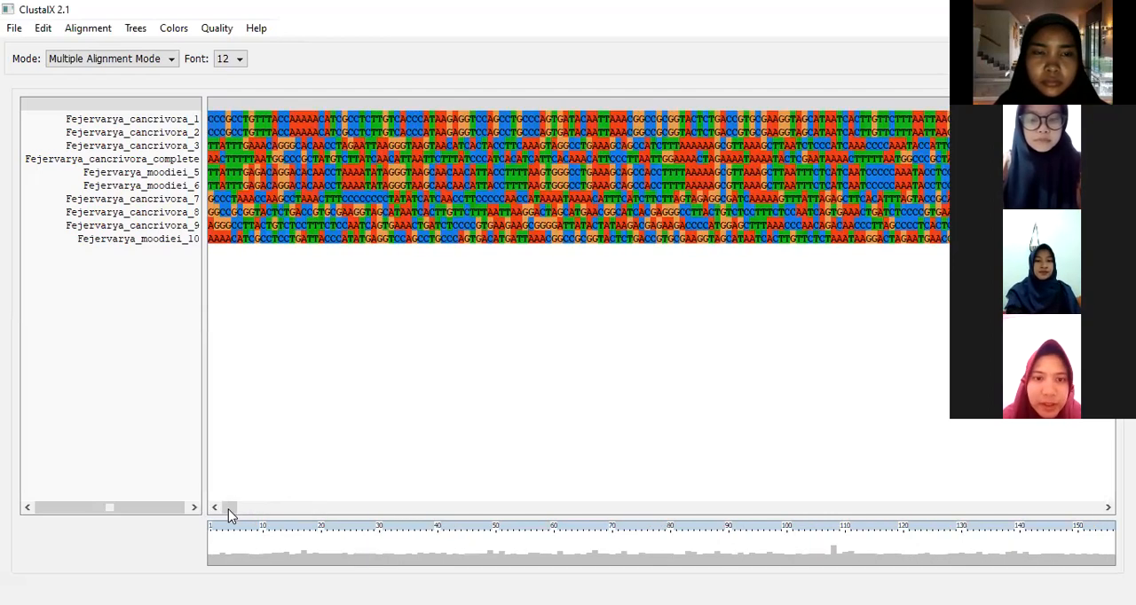
click(92, 33)
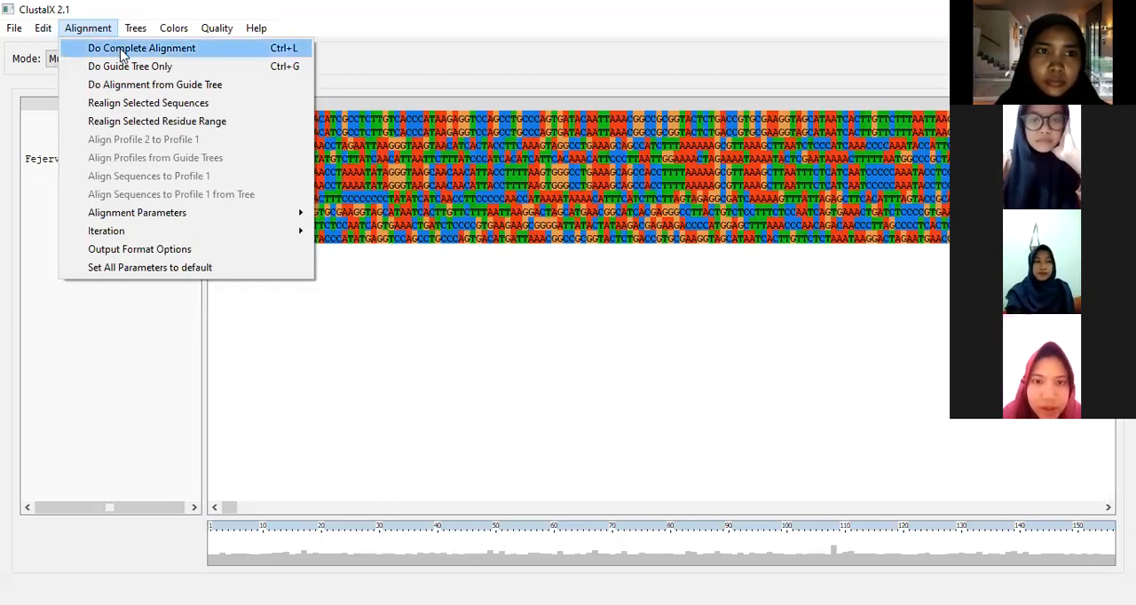
click(121, 51)
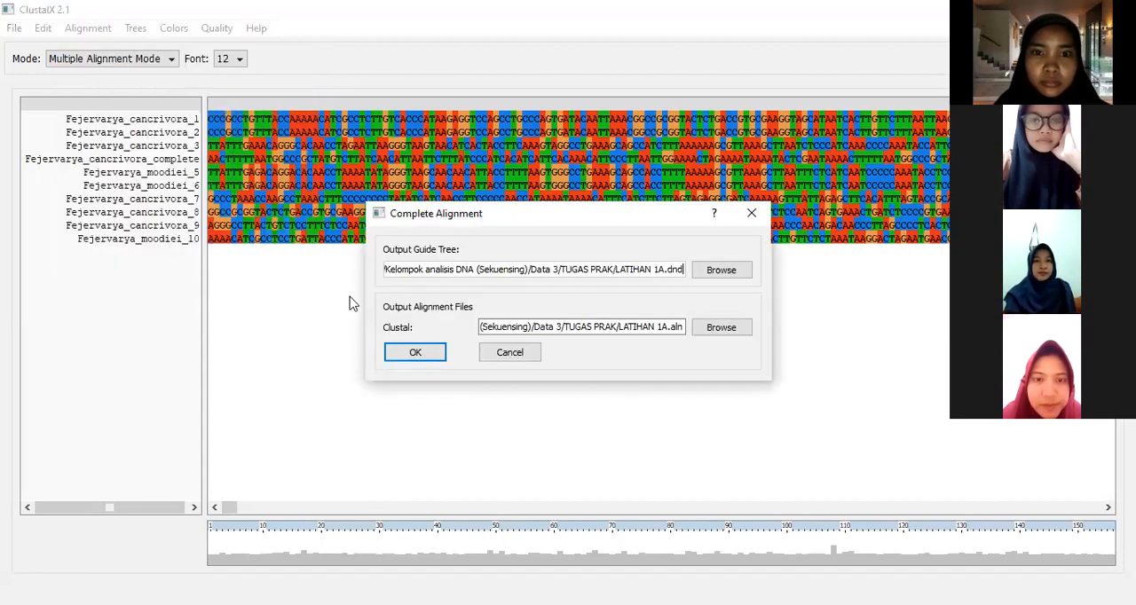
click(406, 357)
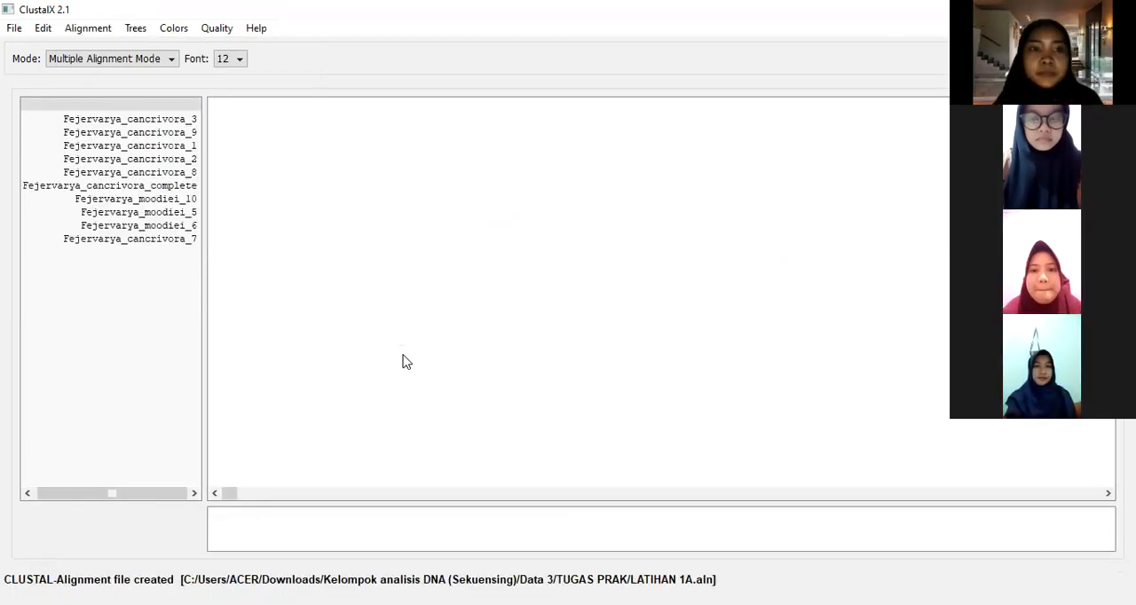
drag(228, 495, 541, 497)
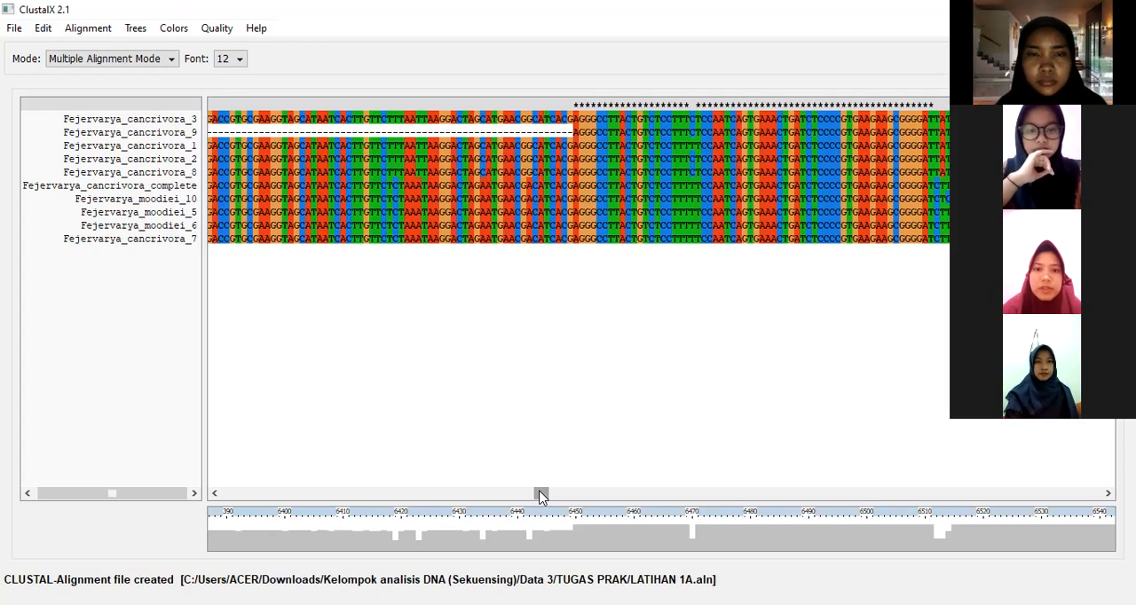
Step: Save the aligned sequences as LATIHAN 1A in TUGAS PRAK, in FASTA format only instead of CLUSTAL format
click(15, 31)
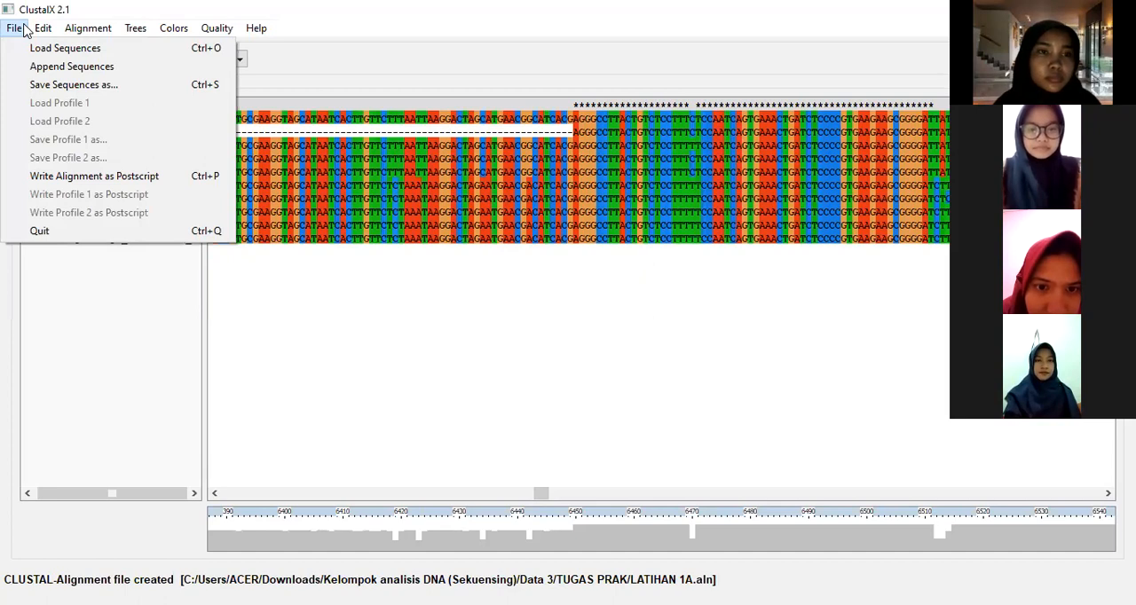
mouse_move(39, 29)
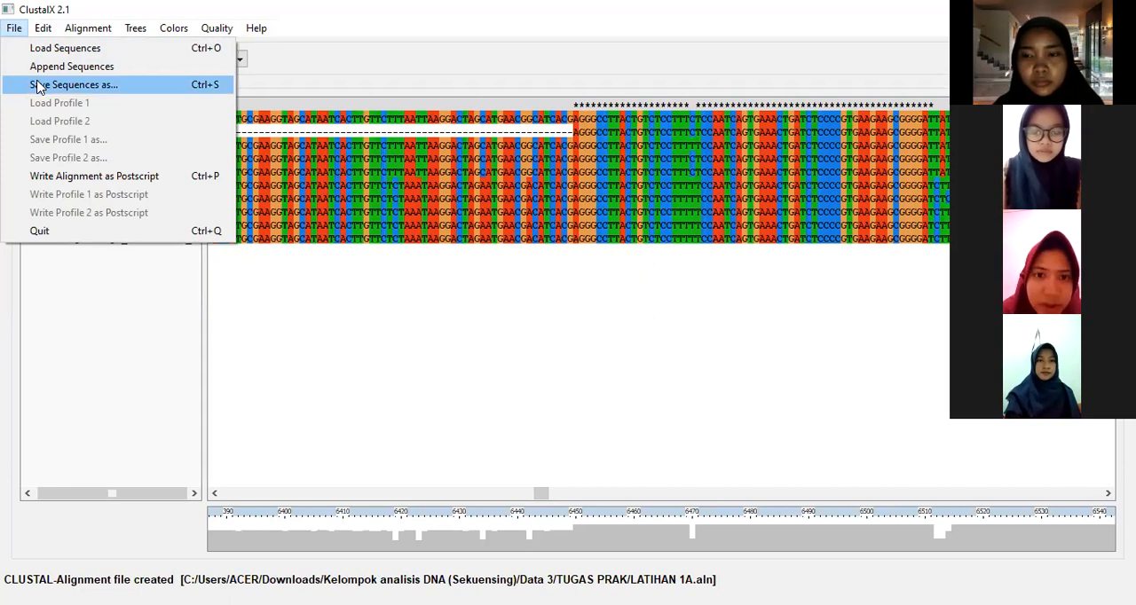
click(100, 86)
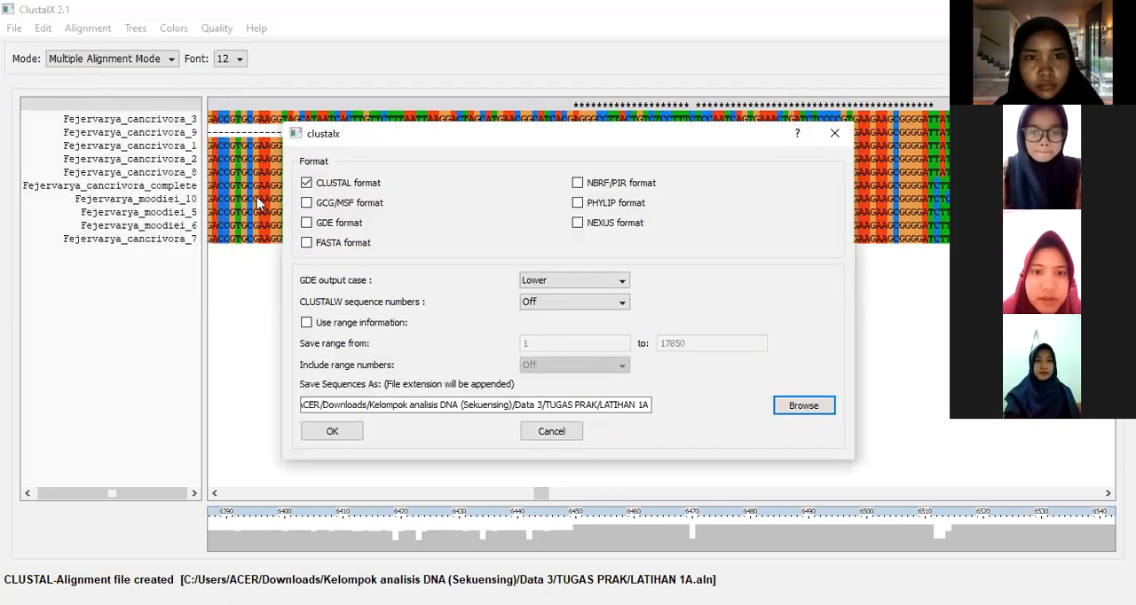
click(307, 243)
click(306, 184)
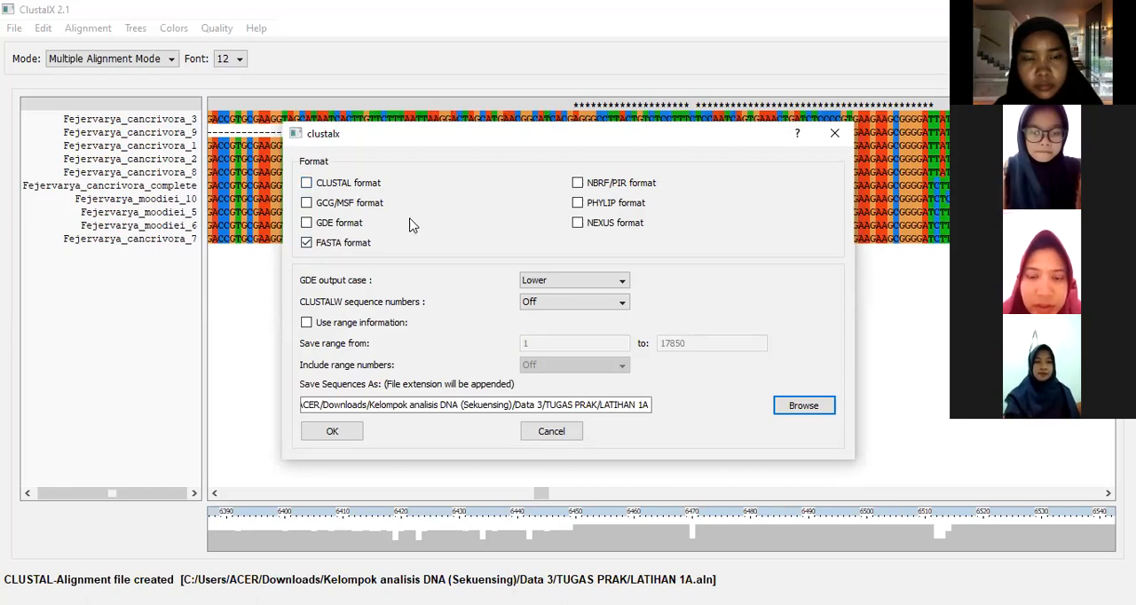
click(337, 435)
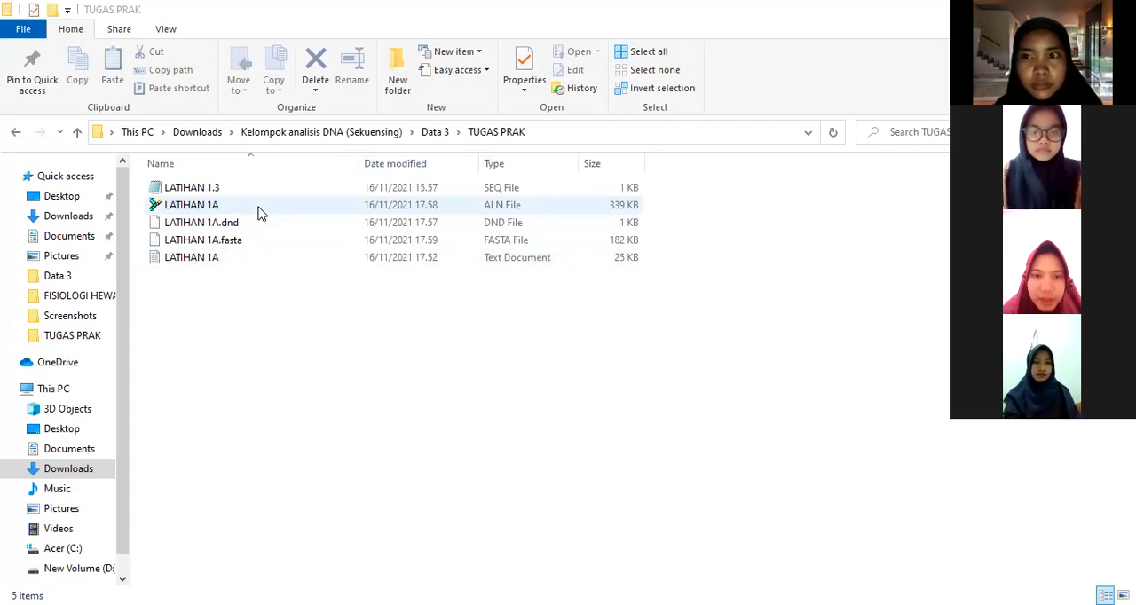
Step: Open the LATIHAN 1A ALN file from TUGAS PRAK in BioEdit and maximize its alignment window
click(261, 213)
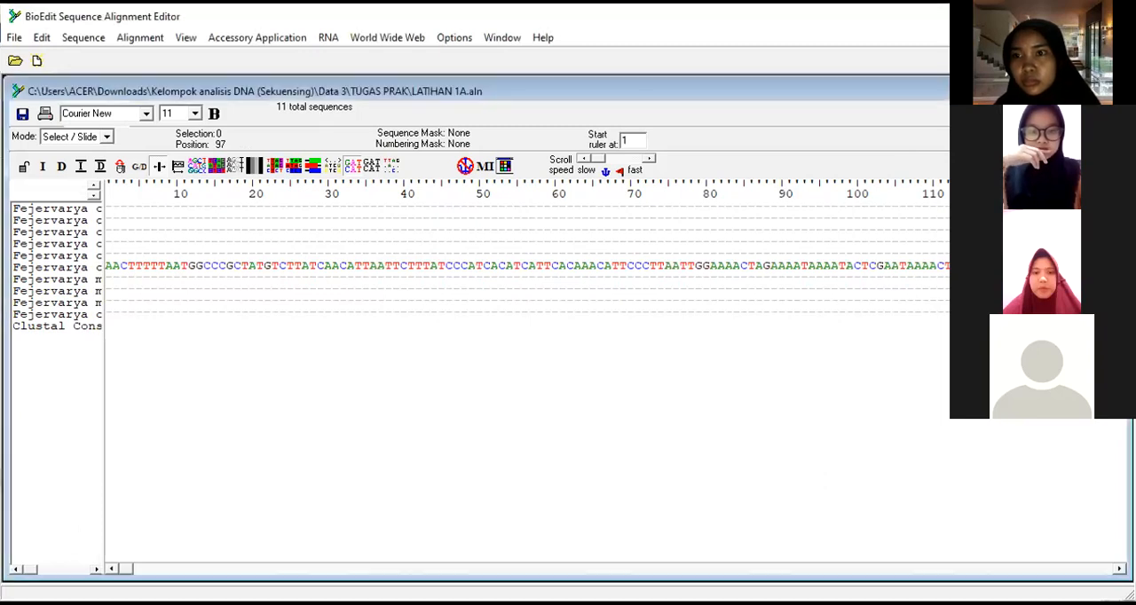
click(1097, 91)
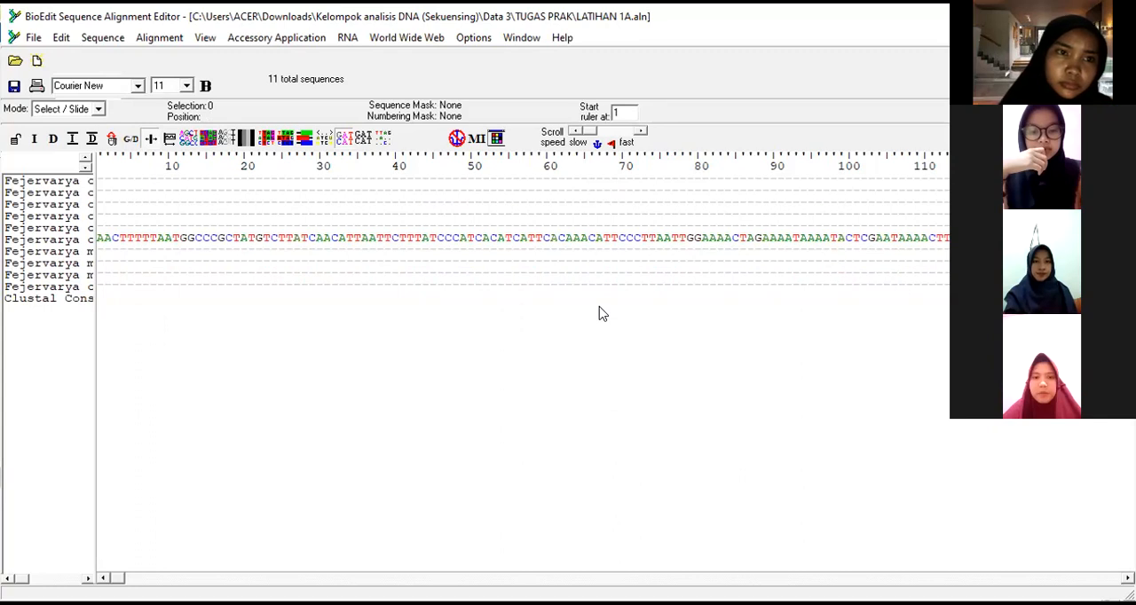
Step: Set the alignment display's font size to 12 and widen the title column to show the full sequence names
click(188, 86)
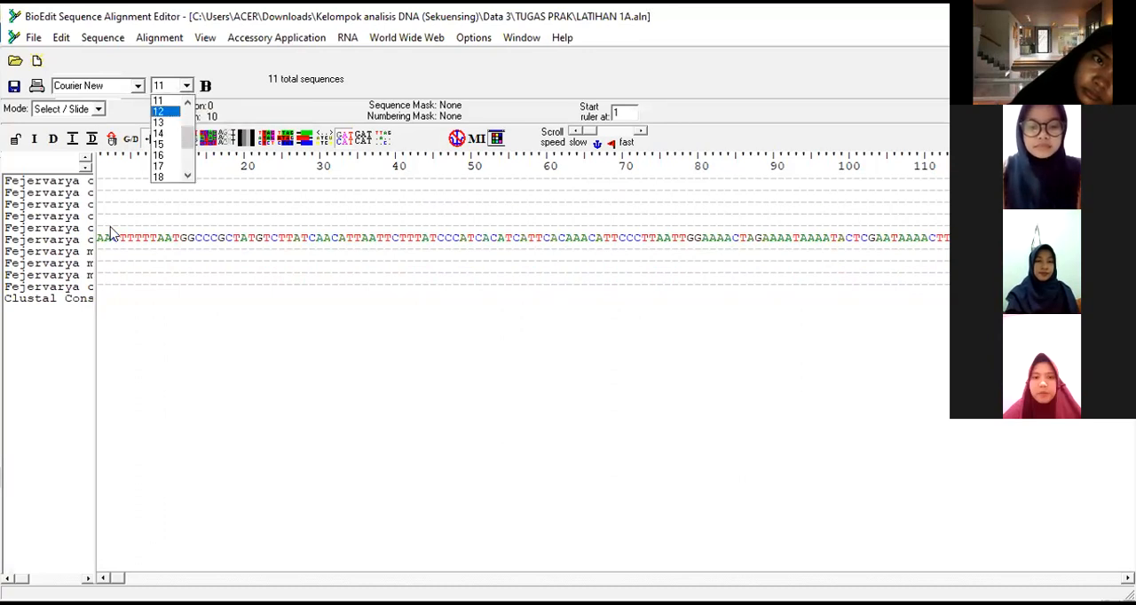
click(163, 112)
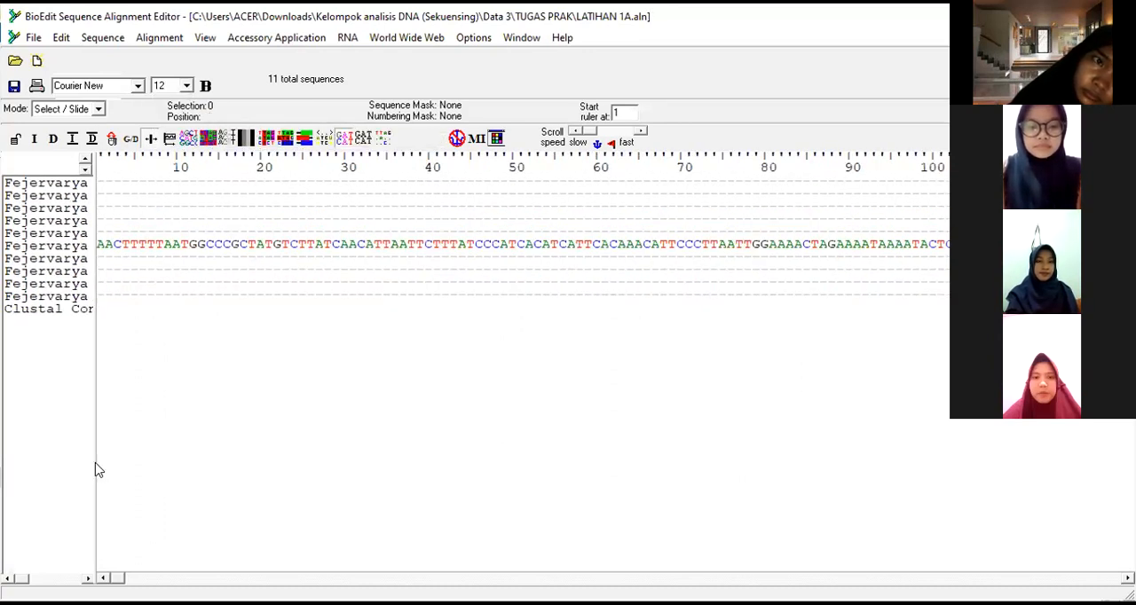
drag(99, 460, 141, 463)
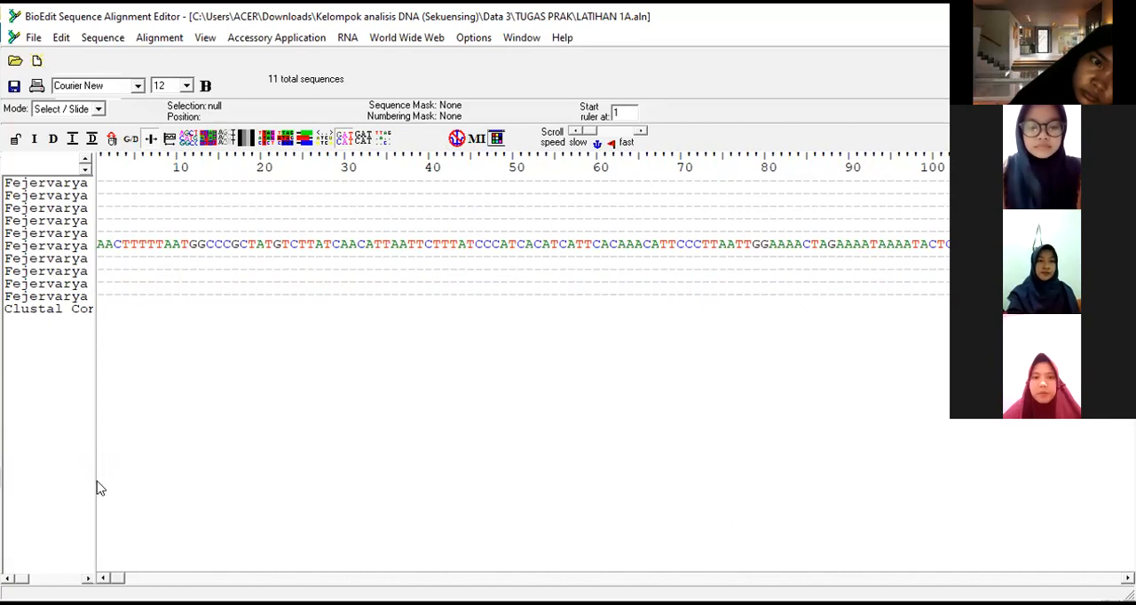
drag(93, 480, 284, 500)
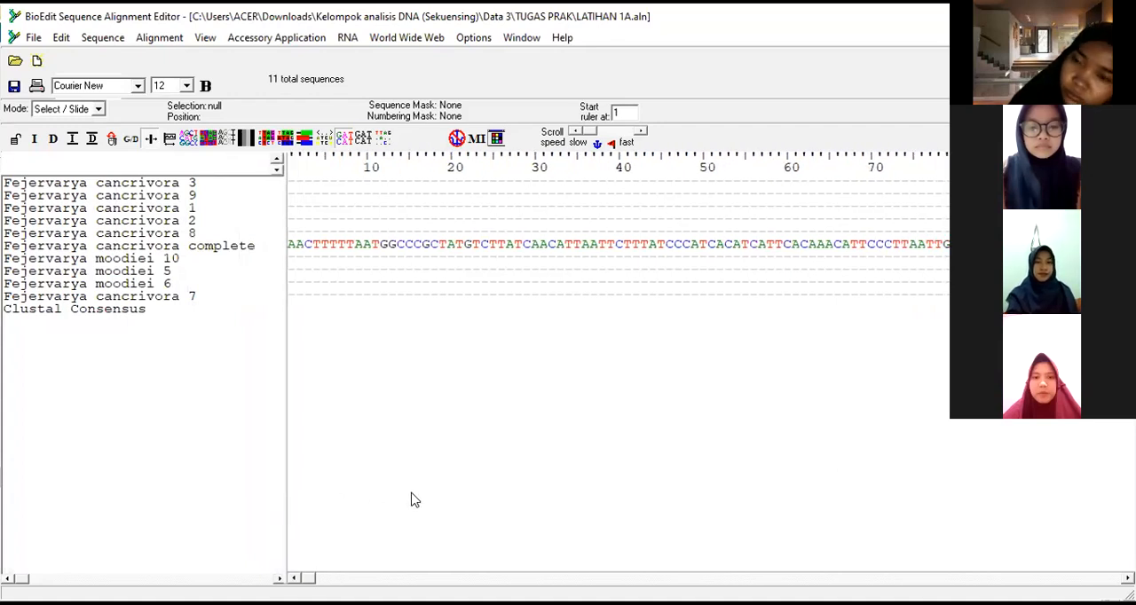
Step: Switch the alignment to the back-colored view mode and delete the sequence Fejervarya cancrivora 9
click(213, 137)
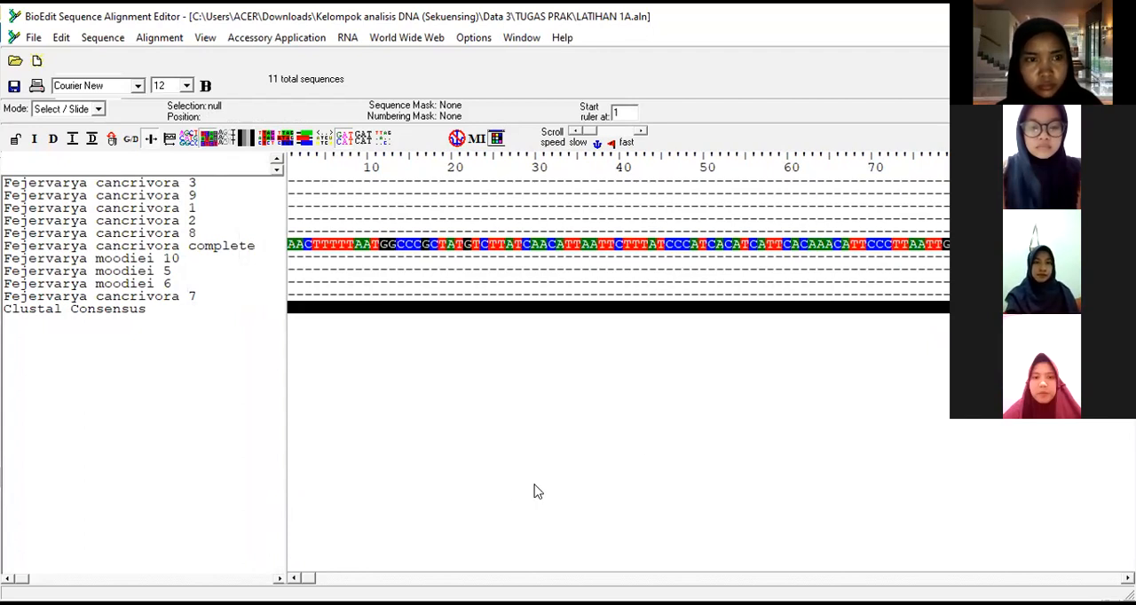
drag(308, 579, 598, 579)
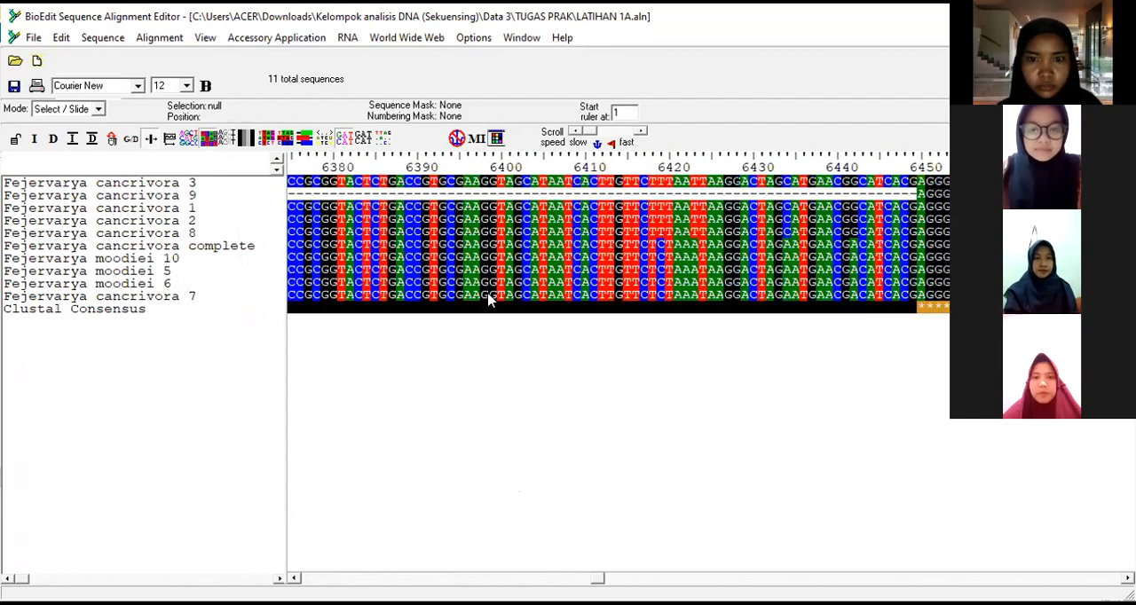
drag(597, 579, 598, 579)
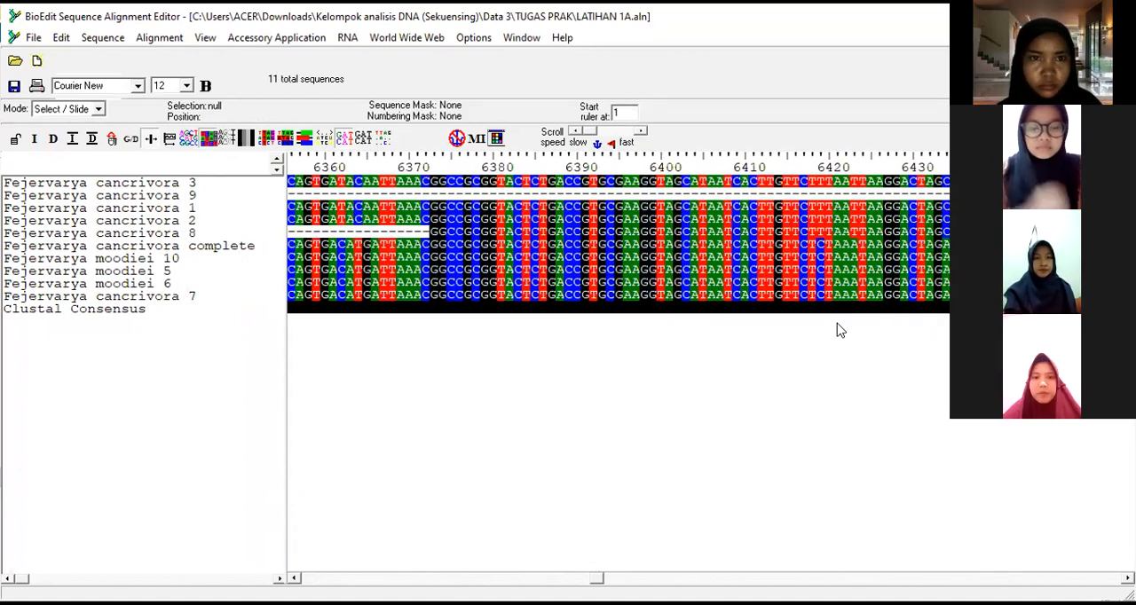
click(208, 203)
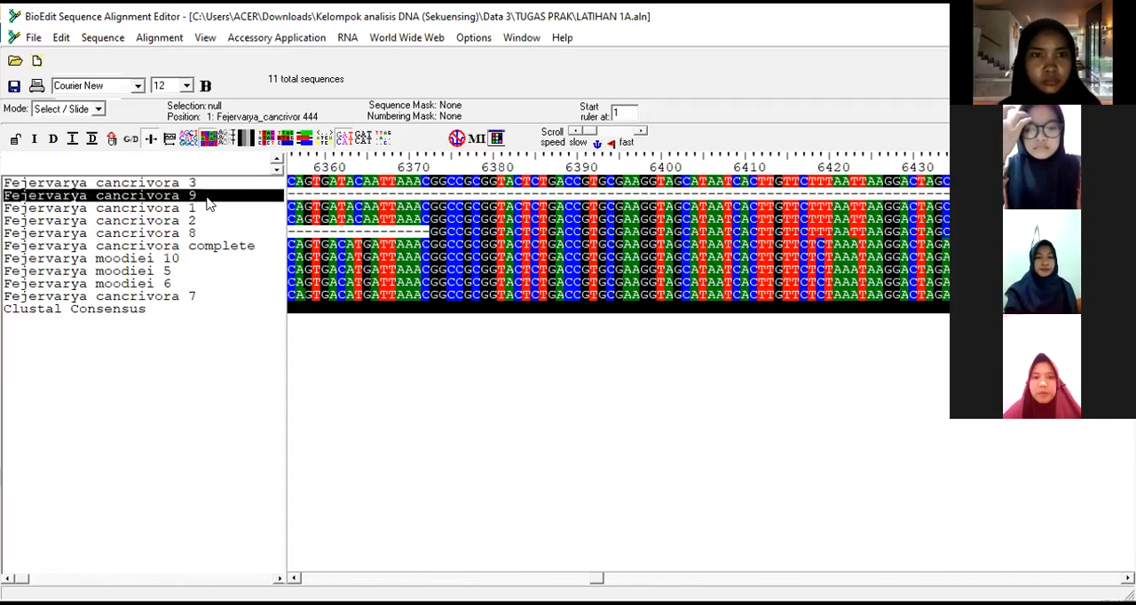
right_click(207, 202)
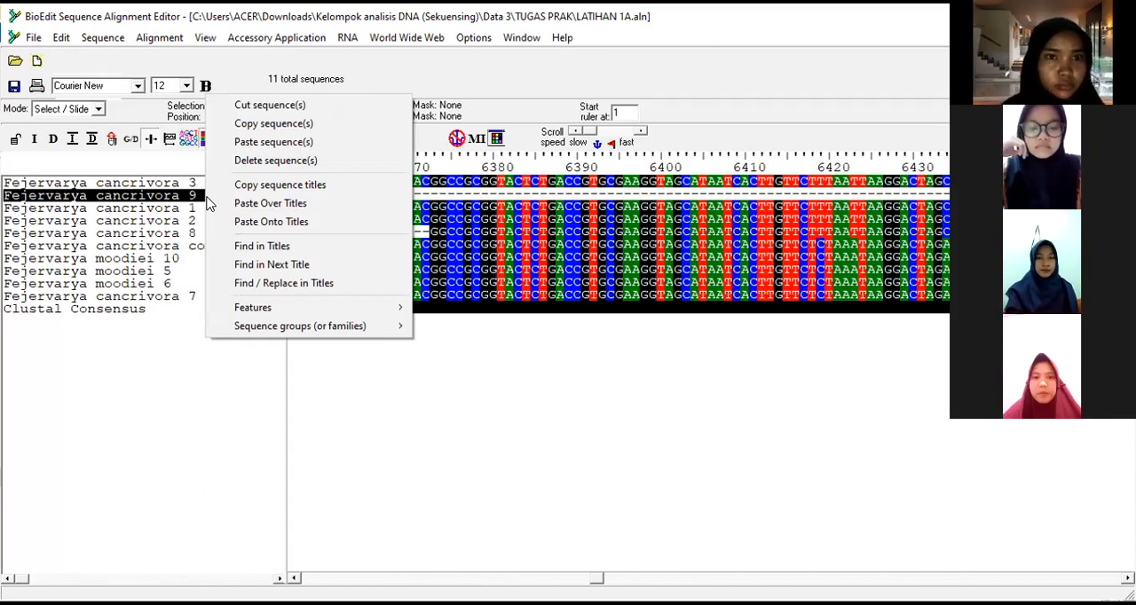
click(265, 161)
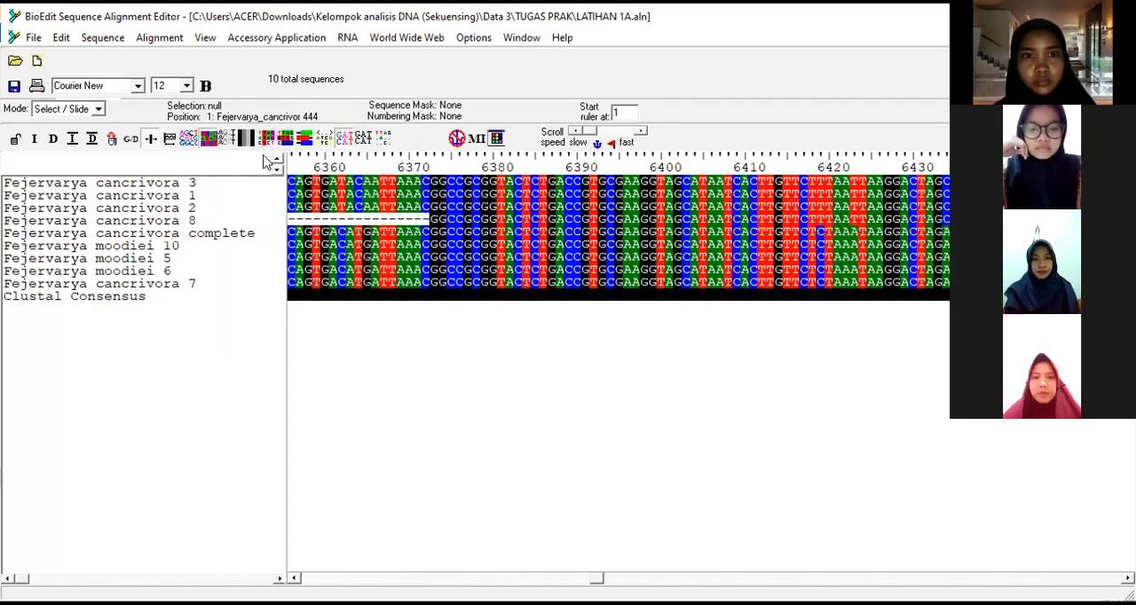
Step: Delete the sequence Fejervarya cancrivora 8, which has a gap at the start of the shared region
click(150, 221)
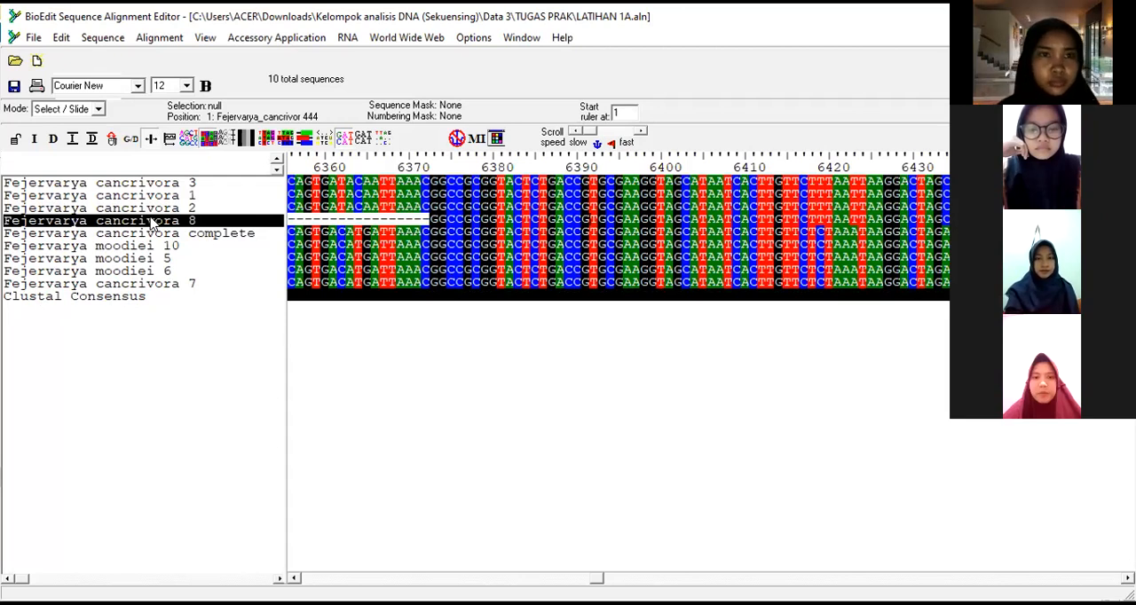
right_click(151, 222)
click(261, 183)
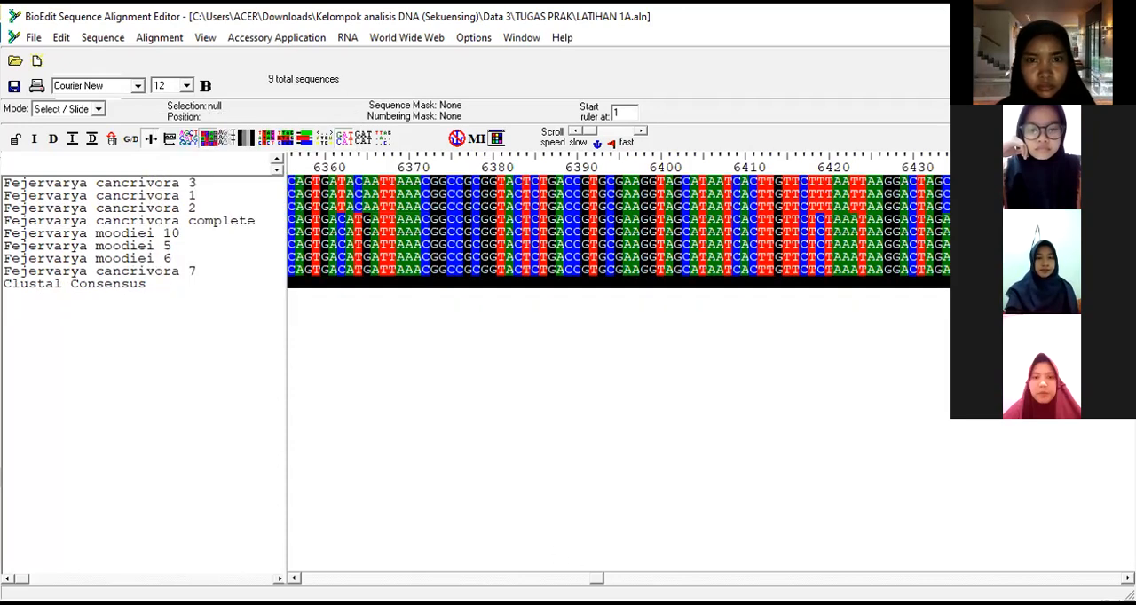
Step: Delete the sequence Fejervarya moodiei 10 from the alignment
drag(596, 579, 592, 579)
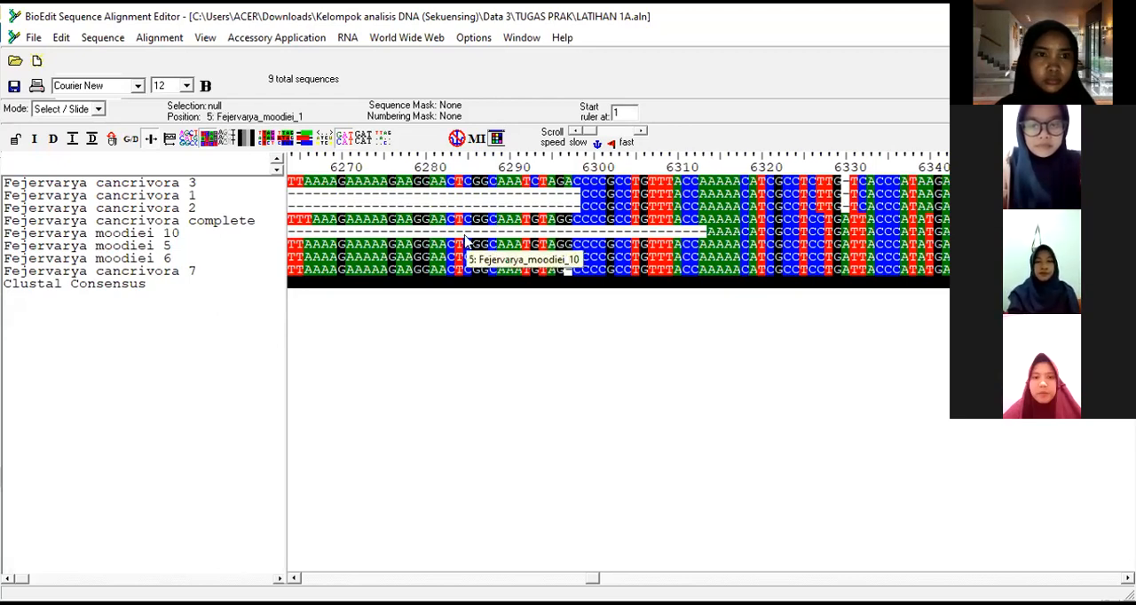
click(246, 236)
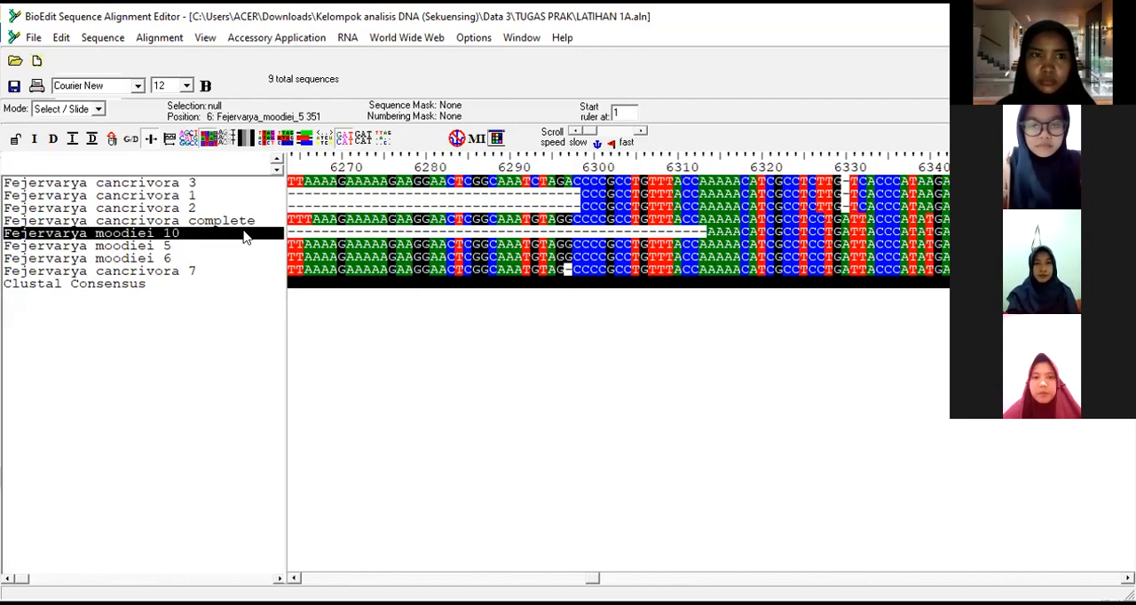
click(62, 43)
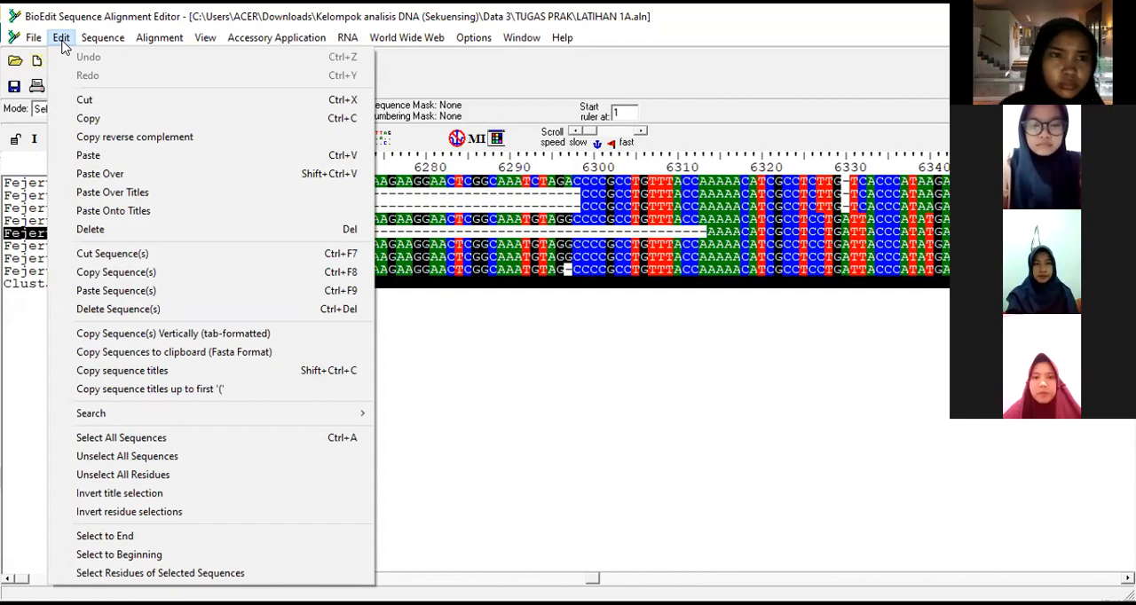
click(144, 309)
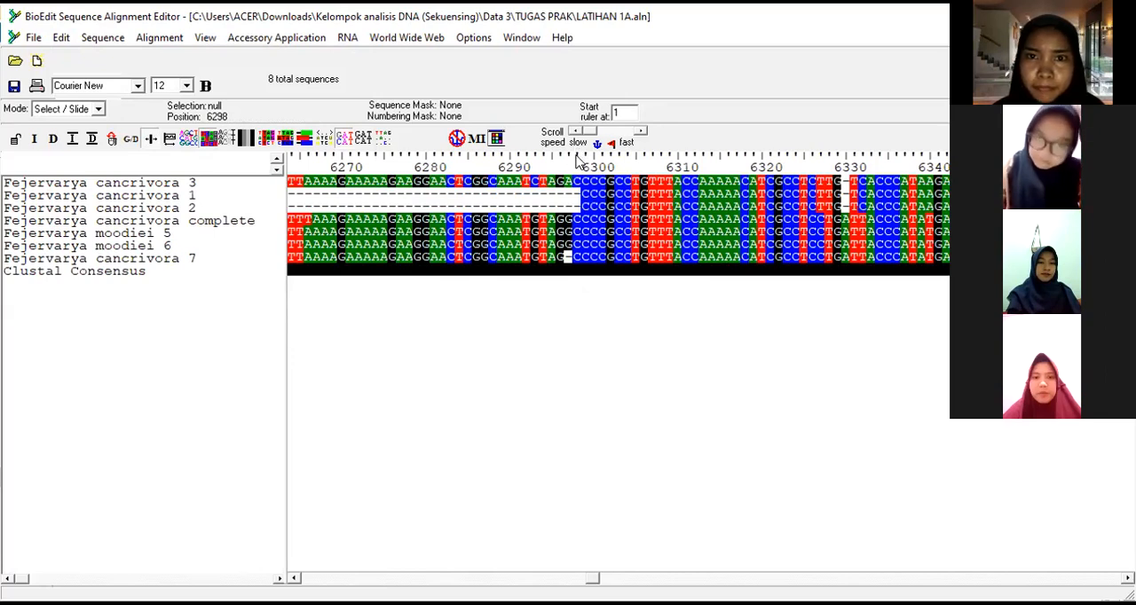
click(577, 156)
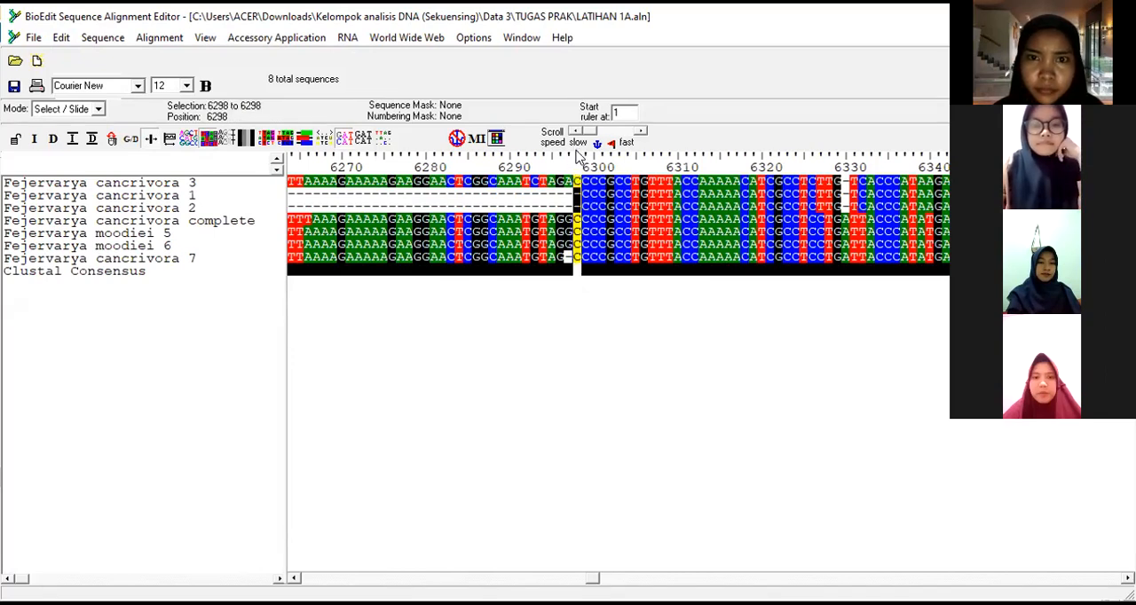
drag(592, 578, 279, 560)
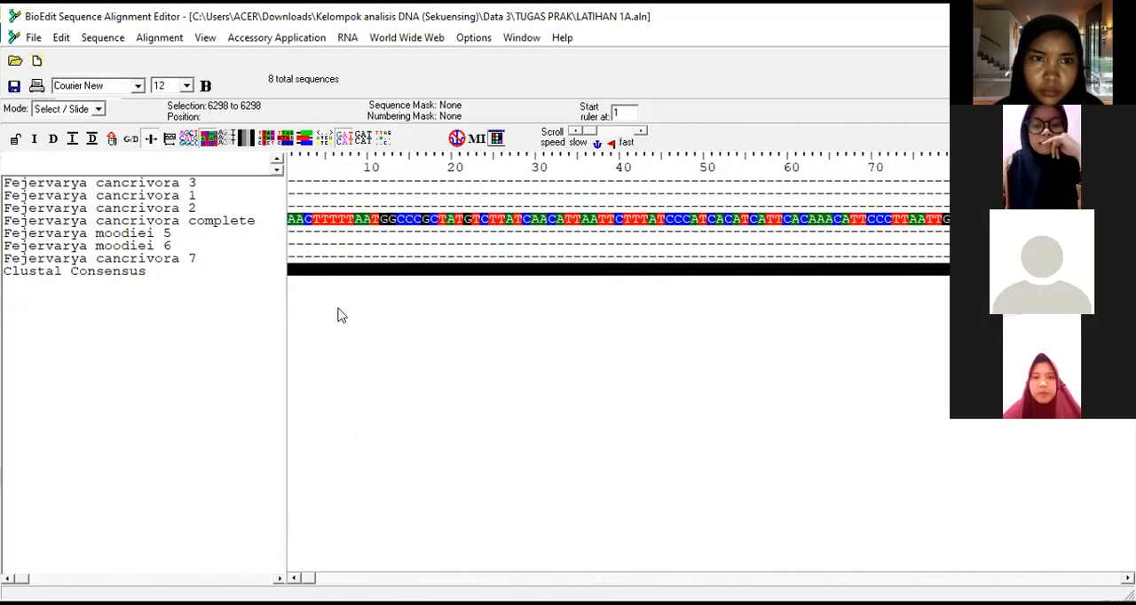
shift+click(294, 156)
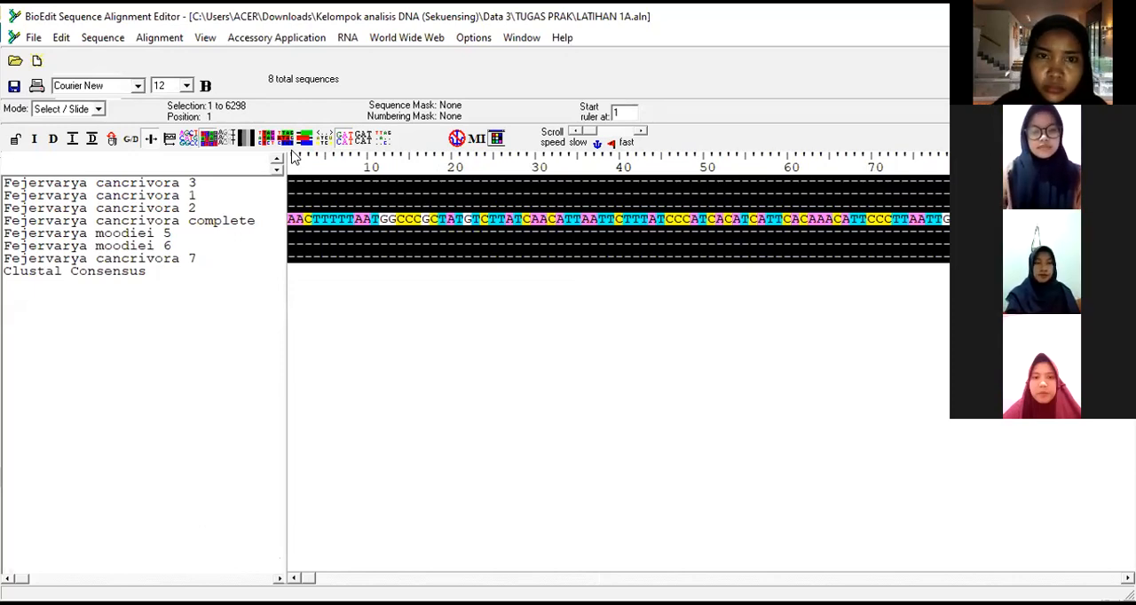
click(352, 224)
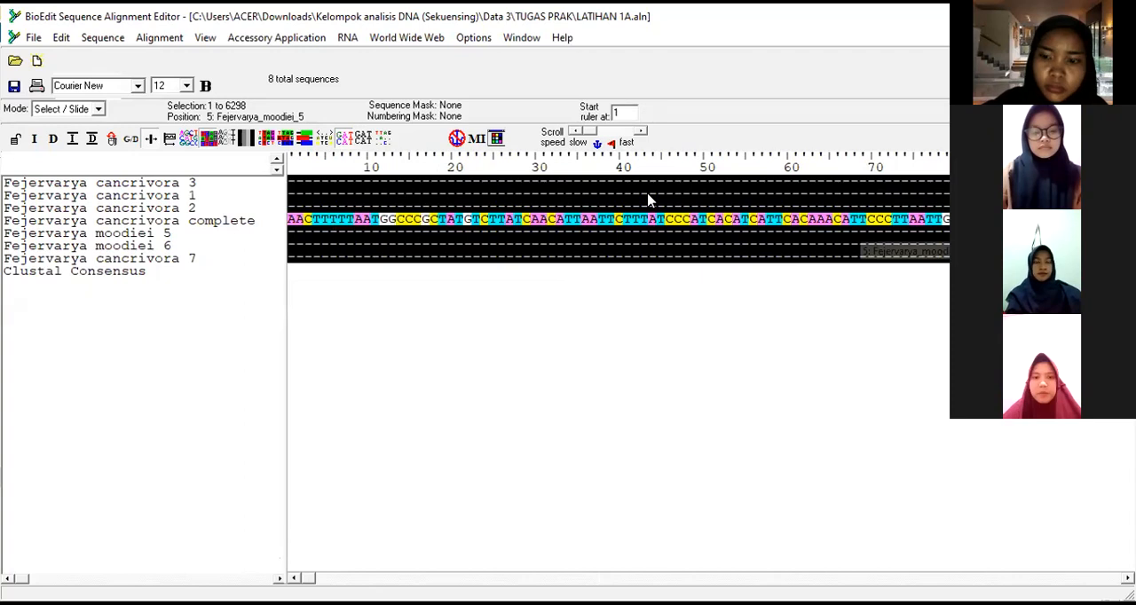
click(611, 310)
Step: Select alignment positions 1 to 6298 in all sequences and try to remove them with Delete Sequence(s)
drag(308, 578, 276, 568)
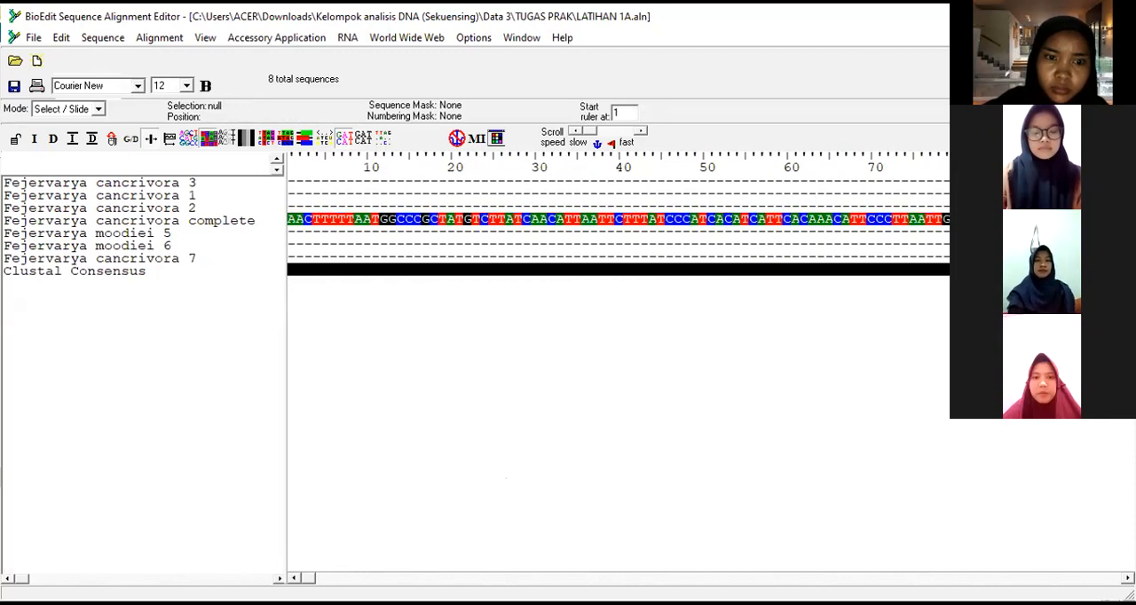
drag(302, 579, 596, 579)
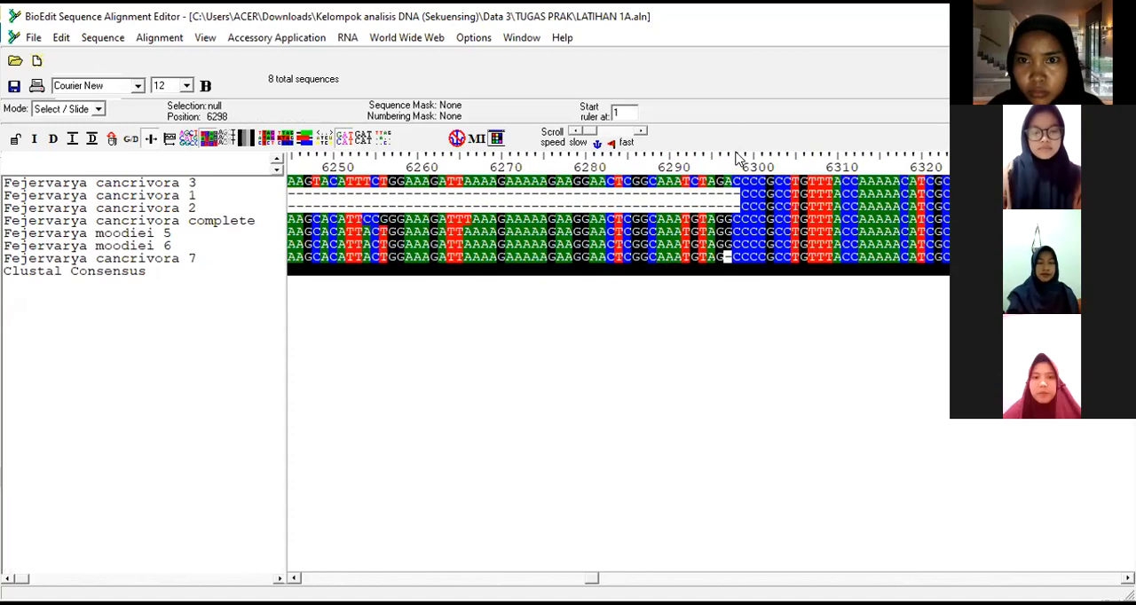
click(736, 158)
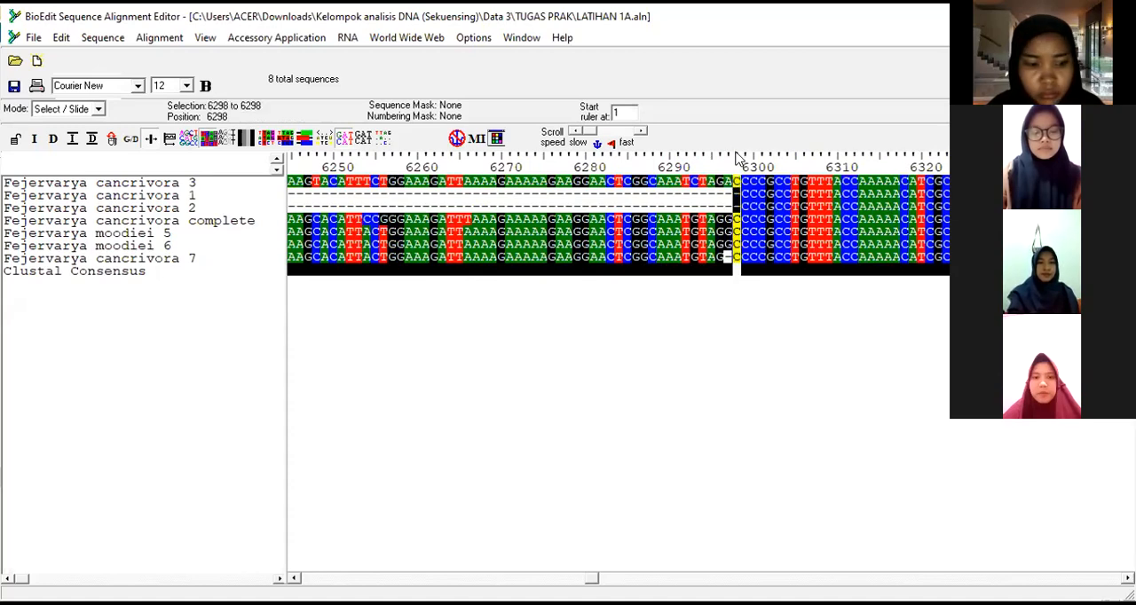
drag(592, 579, 300, 575)
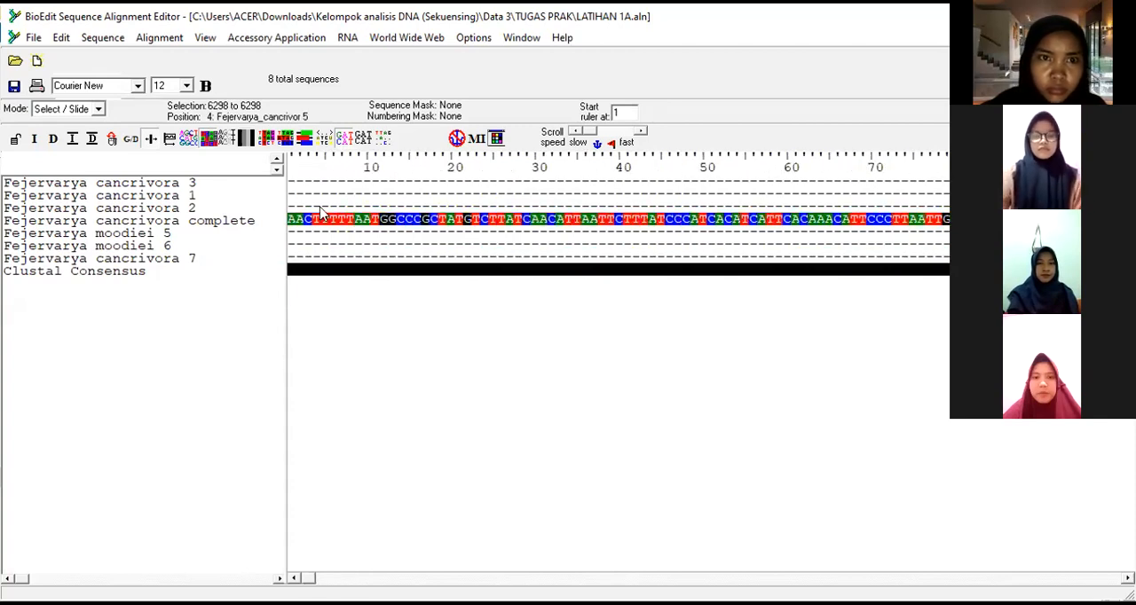
shift+click(293, 157)
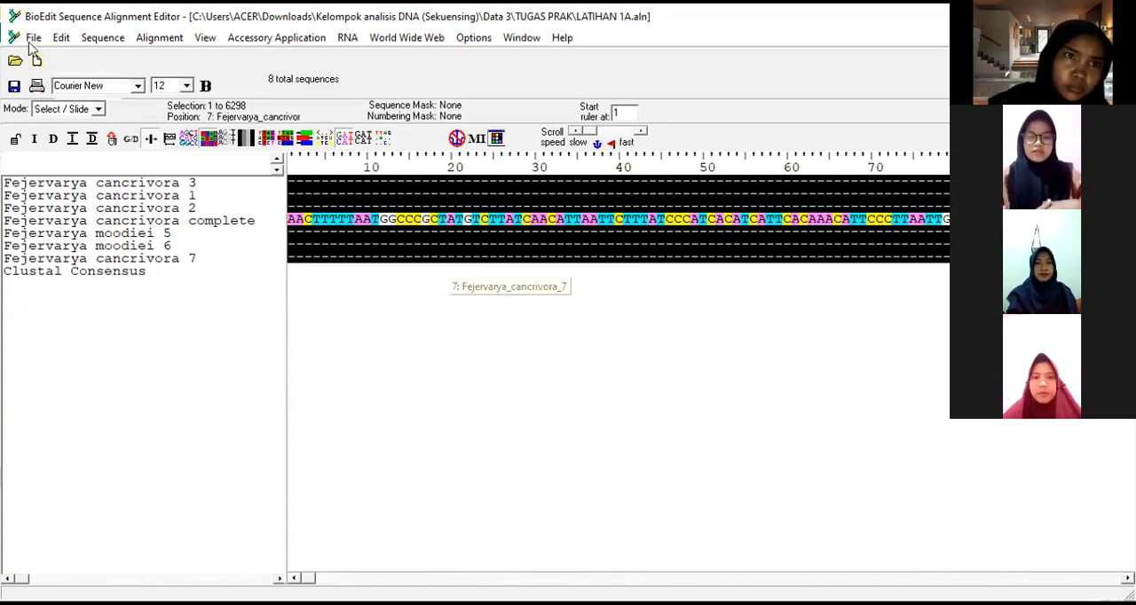
click(62, 38)
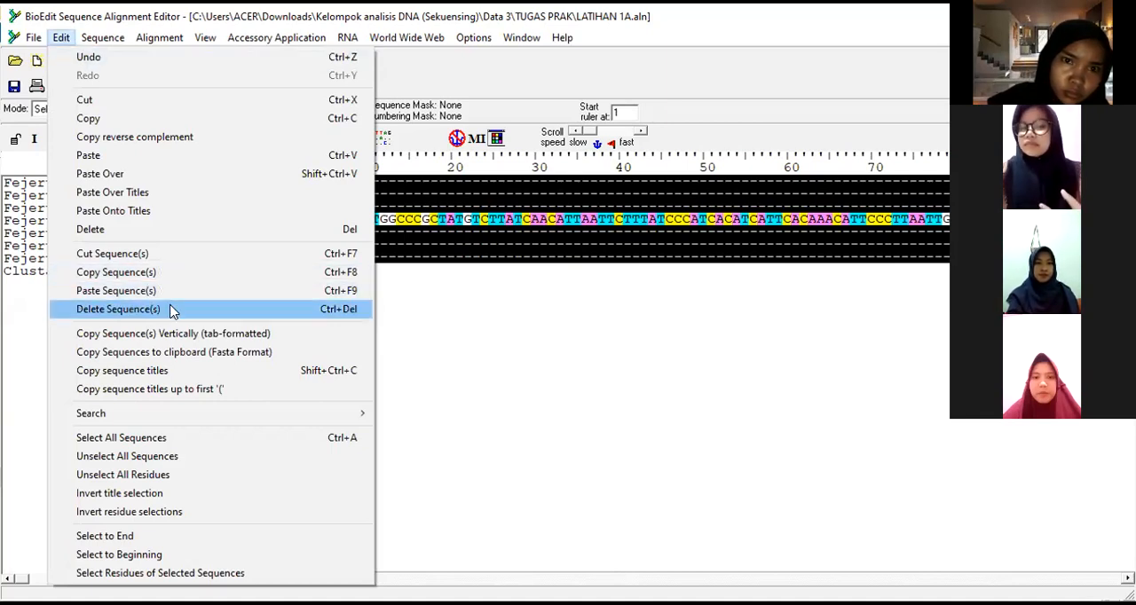
click(124, 309)
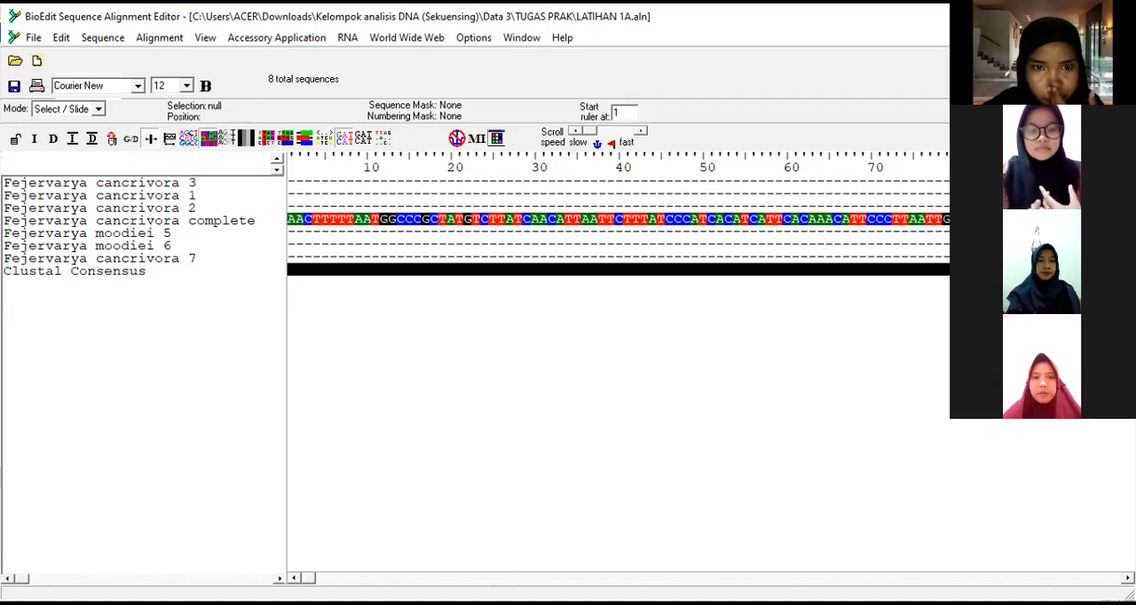
Step: Change the alignment to Edit mode and delete positions 1 to 6313 from all sequences
drag(308, 579, 591, 579)
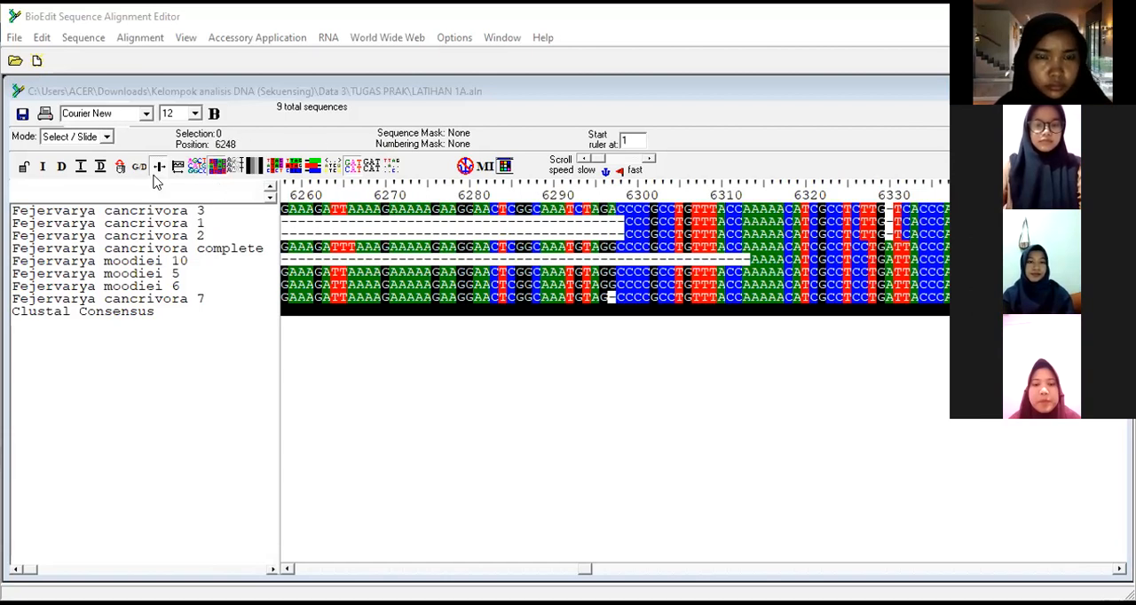
click(107, 137)
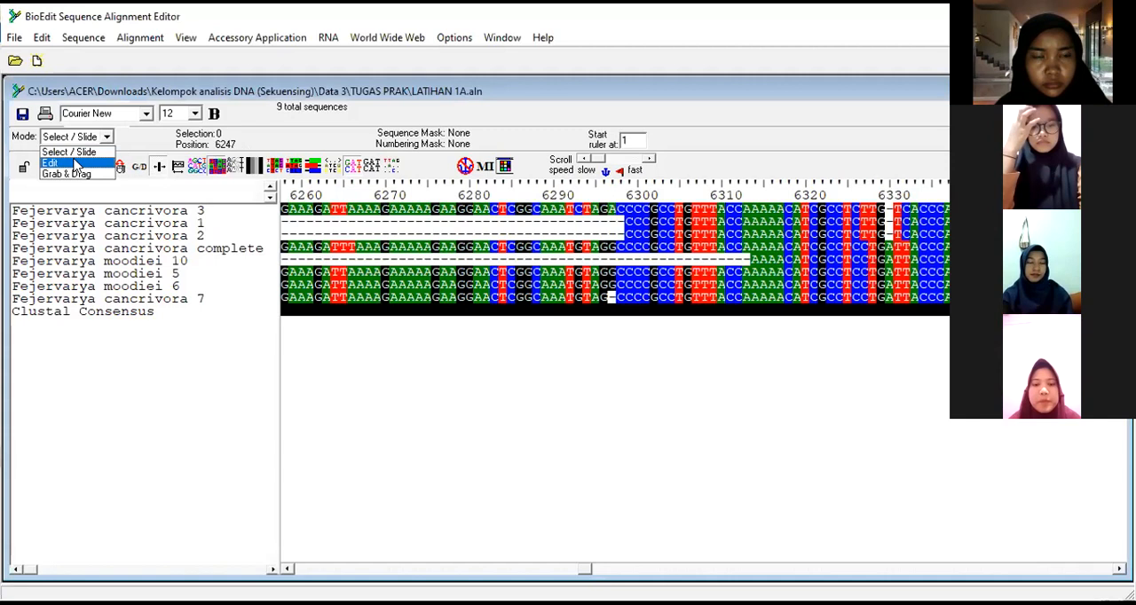
click(77, 163)
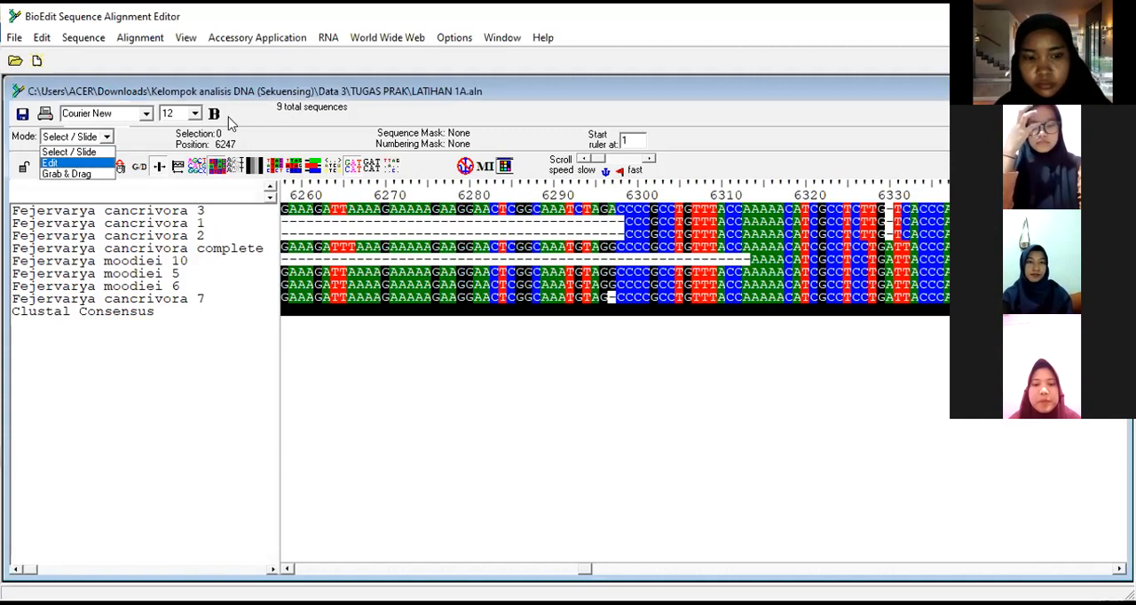
click(748, 188)
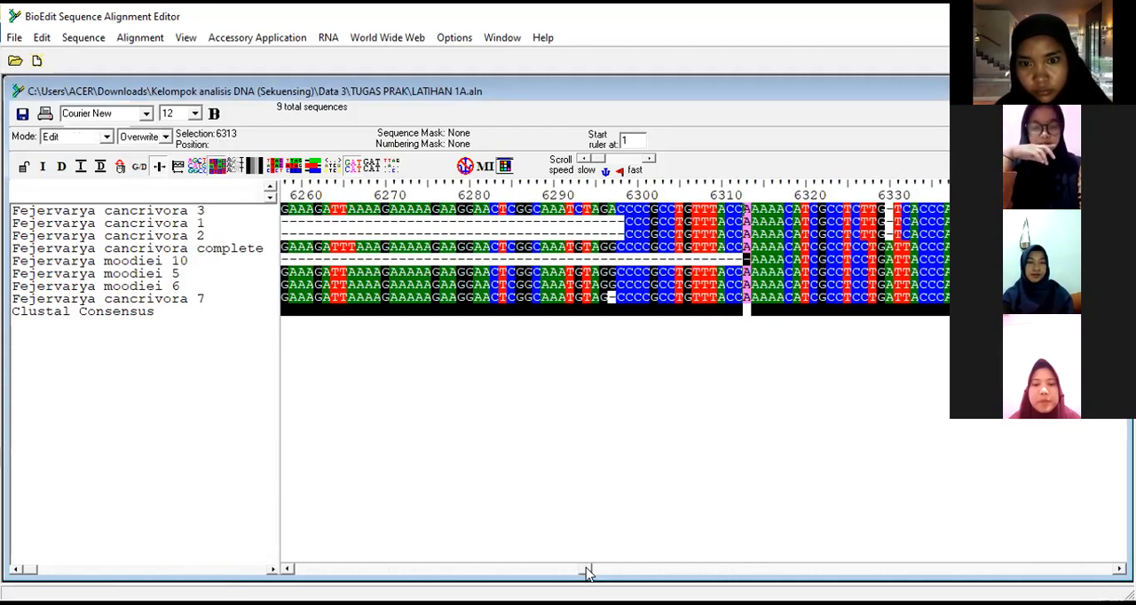
drag(587, 571, 293, 566)
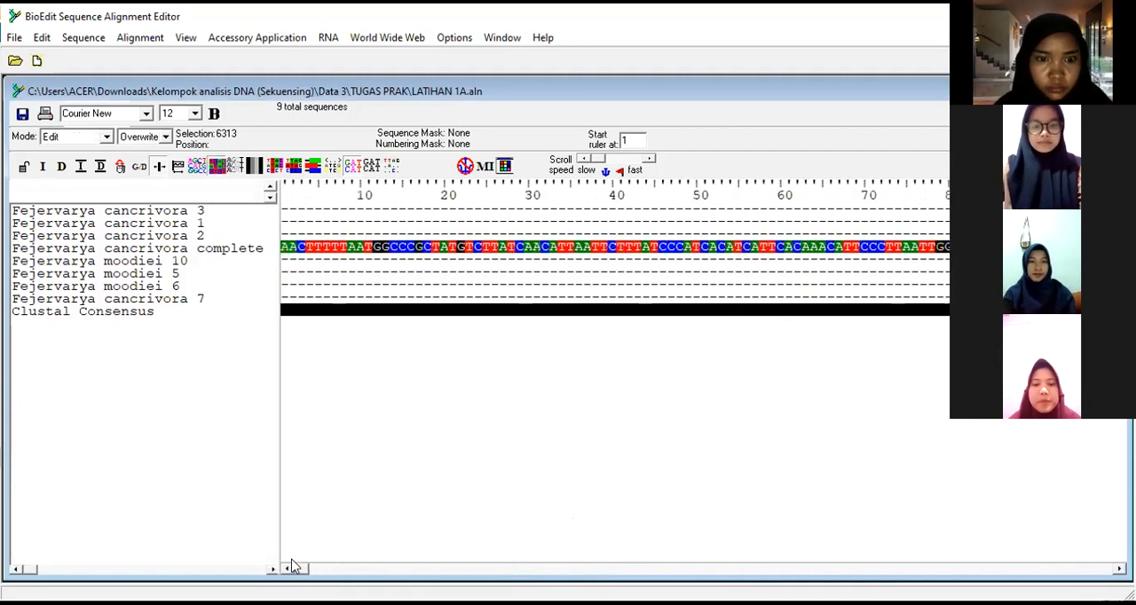
click(287, 186)
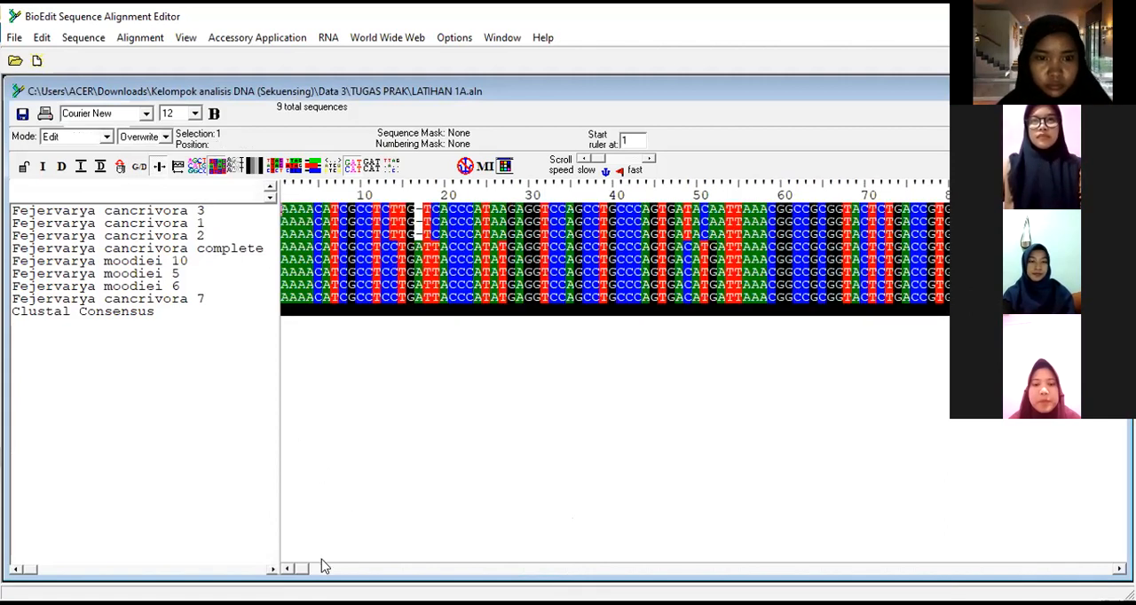
Step: Delete alignment positions 564 through the end from all sequences and check both ends of the trimmed alignment
drag(303, 569, 341, 571)
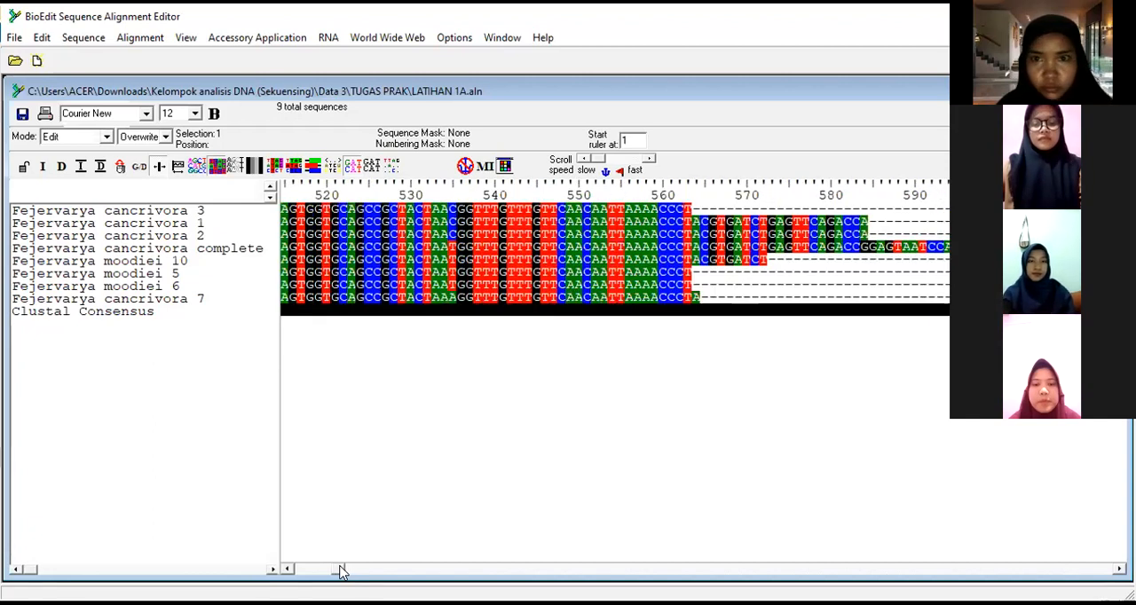
click(697, 186)
drag(337, 569, 740, 569)
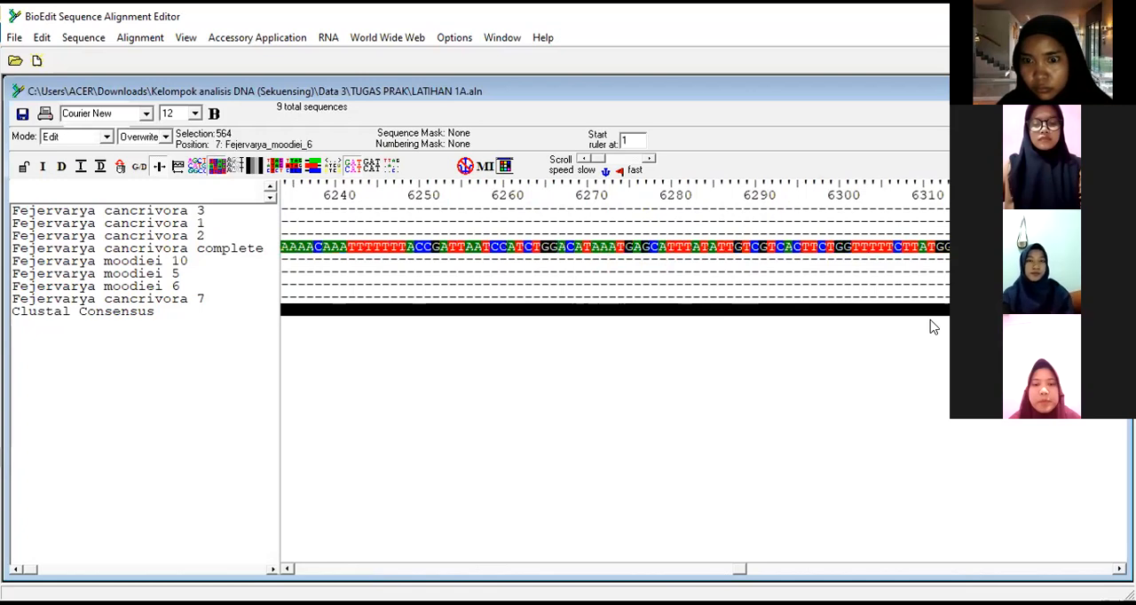
drag(746, 572, 1105, 569)
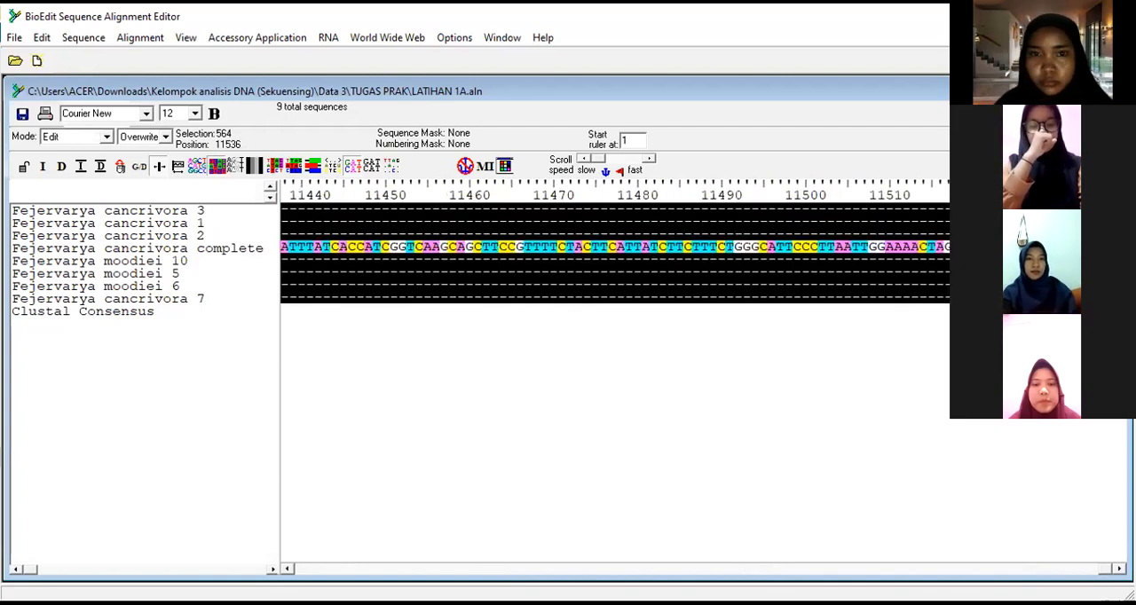
key(Delete)
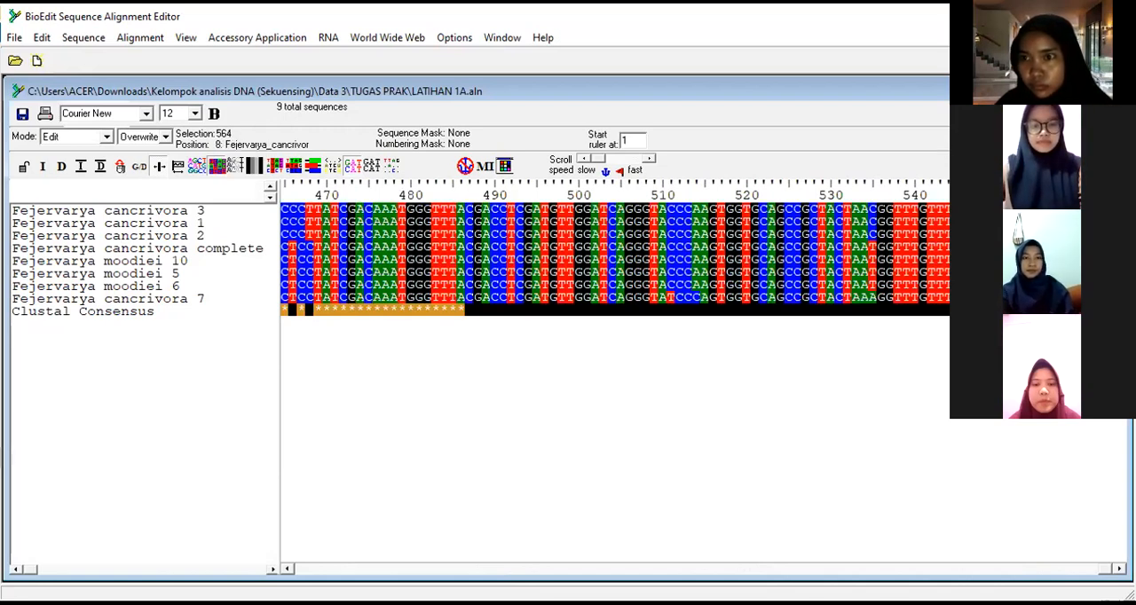
drag(1117, 299, 1125, 210)
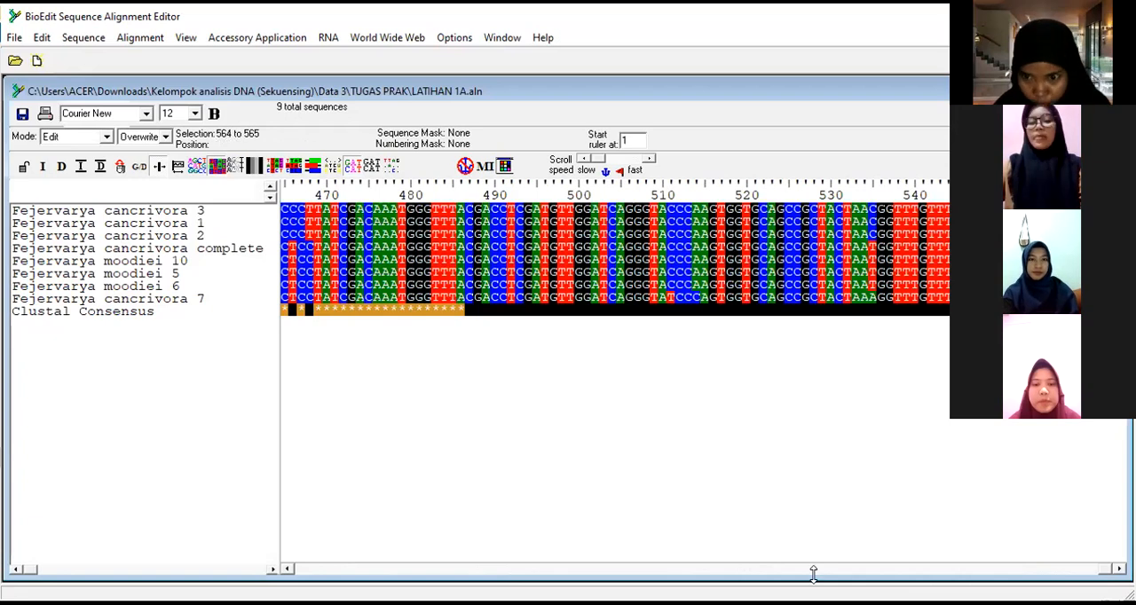
drag(1106, 569, 288, 569)
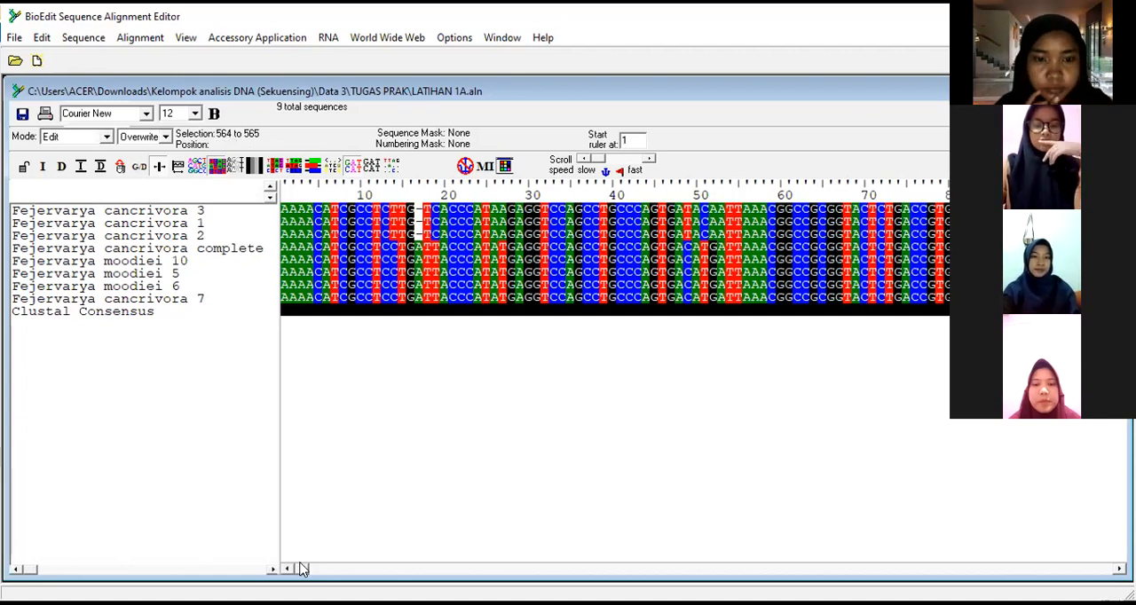
drag(302, 570, 1106, 570)
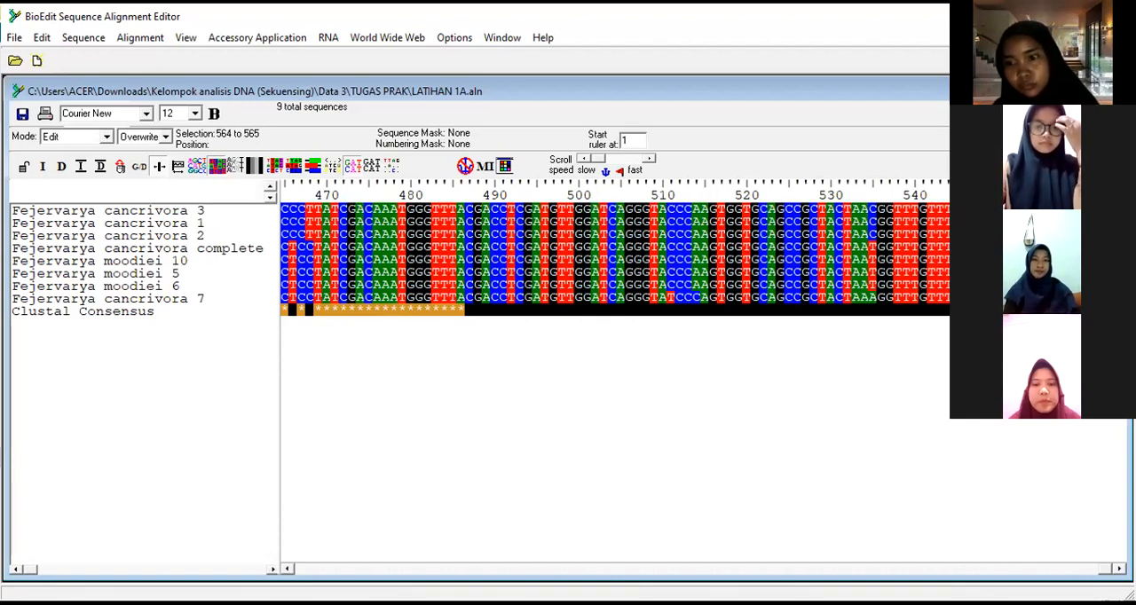
drag(1105, 569, 298, 569)
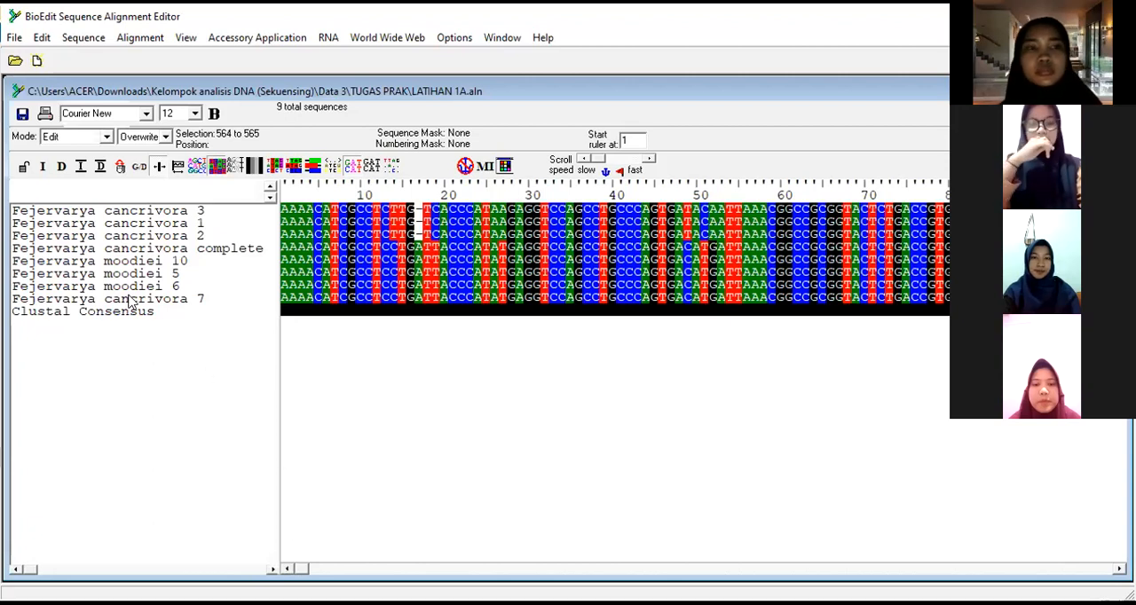
Step: Open the trimmed alignment in Graphic View, dismiss the missing-residue warning and maximize the preview
click(16, 38)
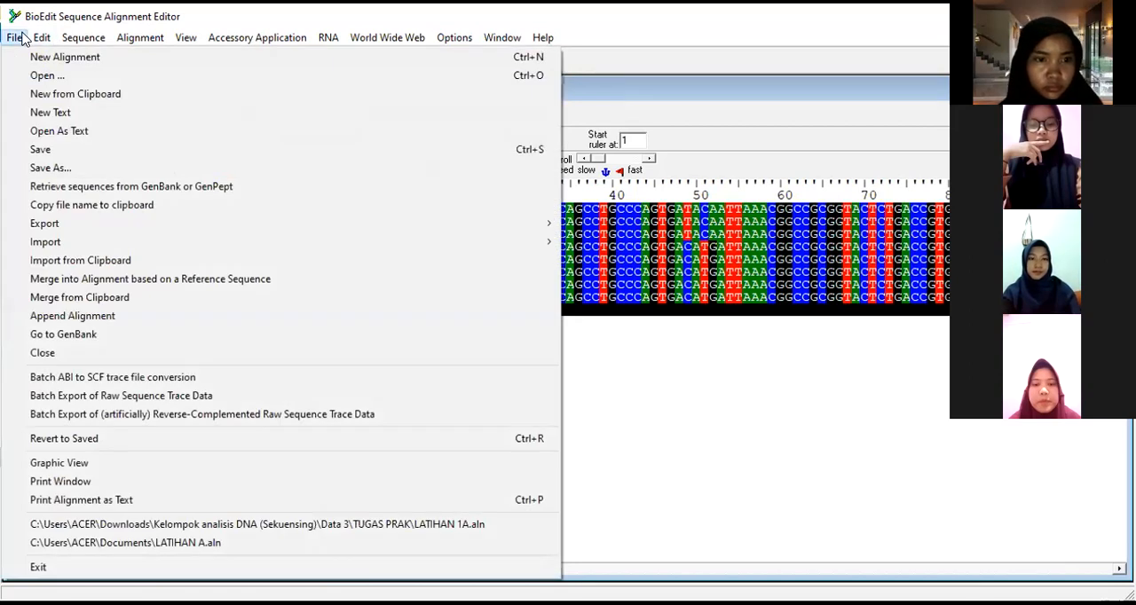
click(107, 462)
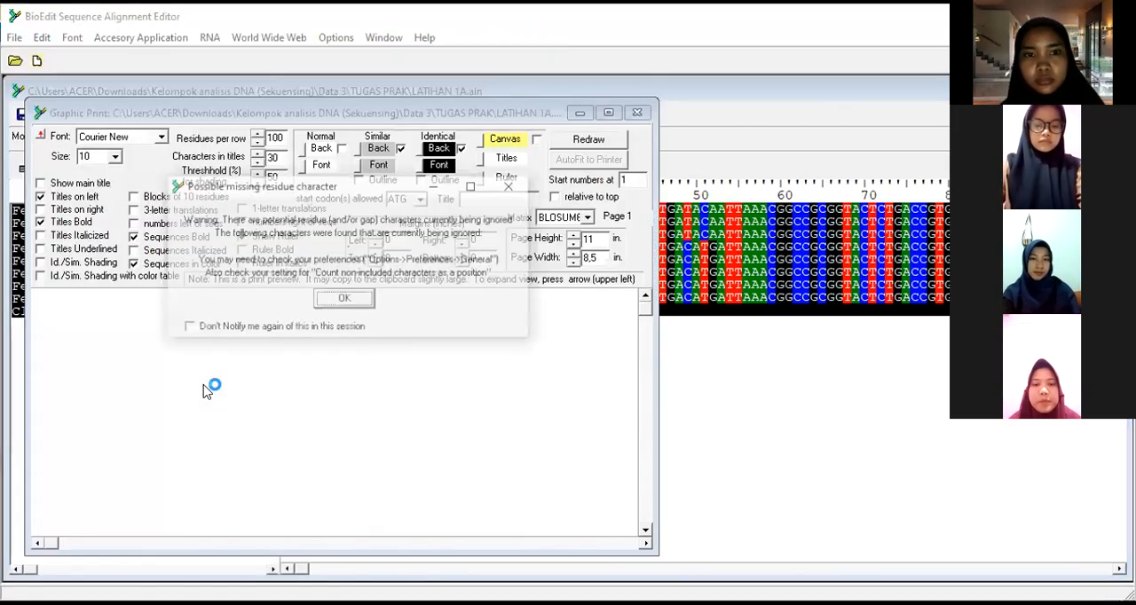
click(344, 300)
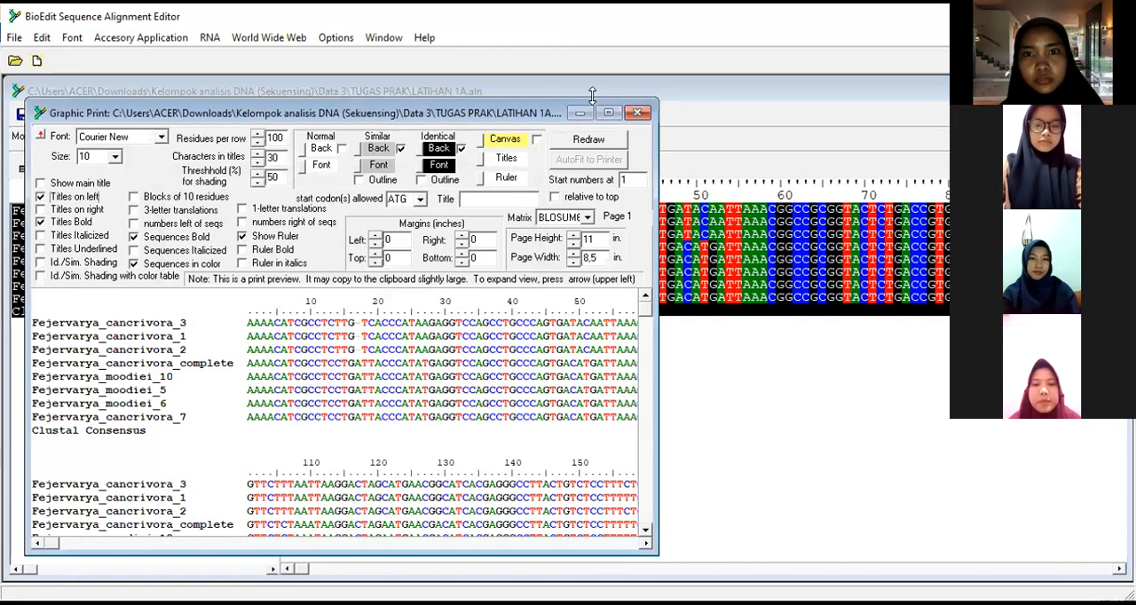
click(608, 113)
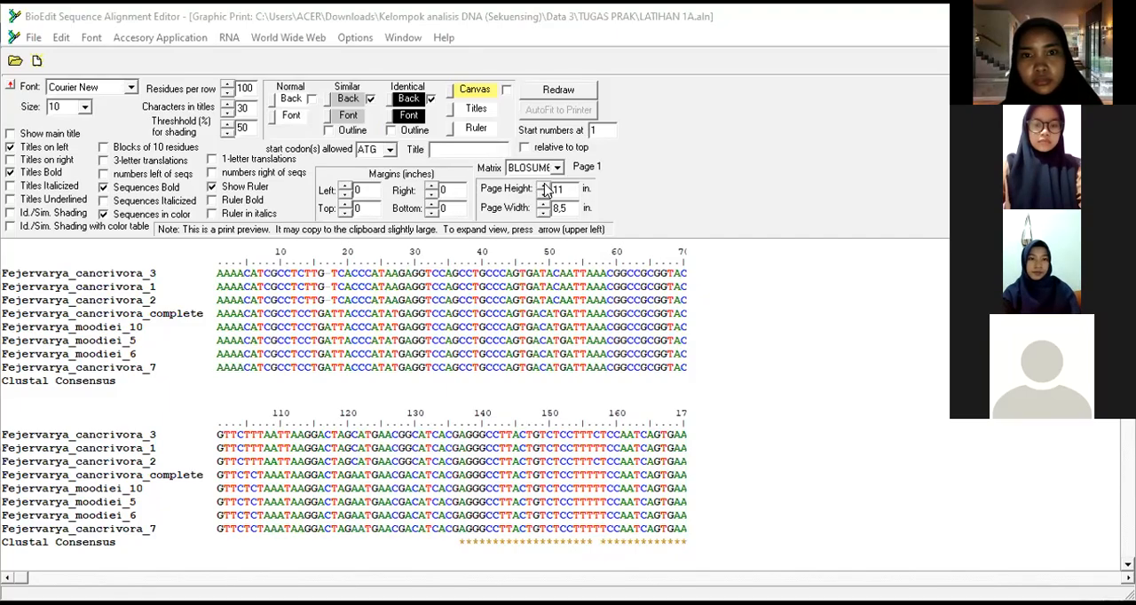
Step: Set the graphic print page height and width to 12 in. each and redraw the preview
click(545, 187)
click(545, 187)
click(546, 203)
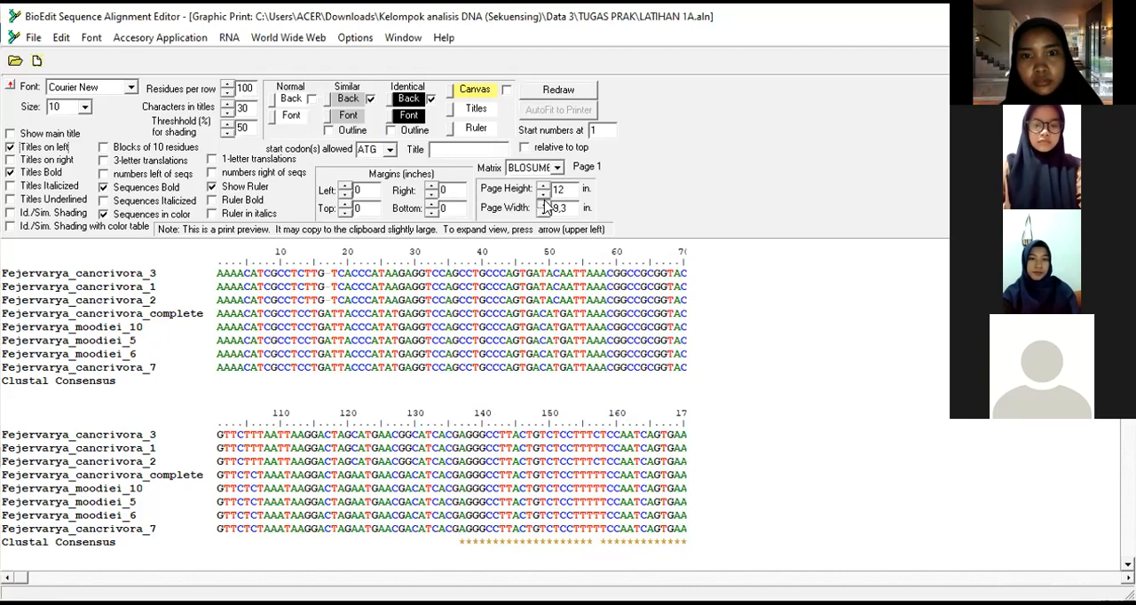
click(545, 203)
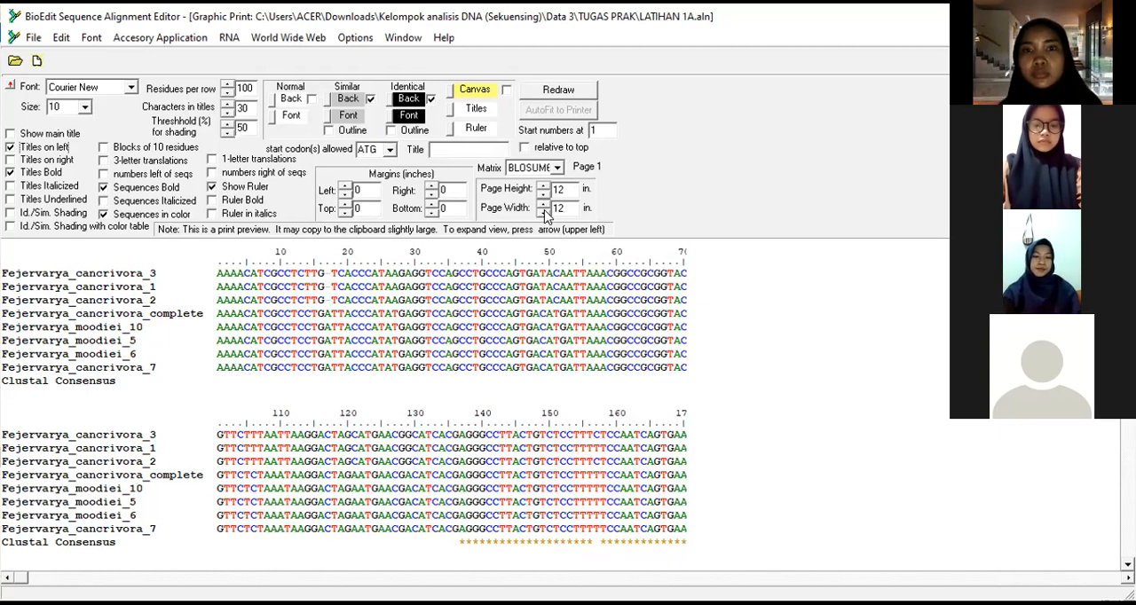
click(568, 89)
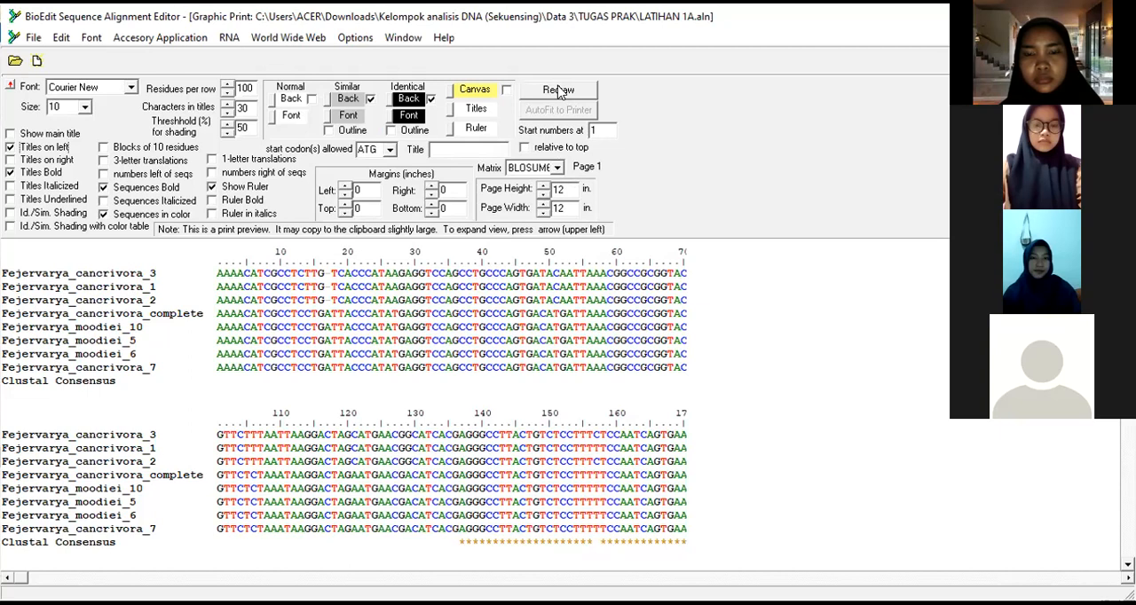
click(558, 90)
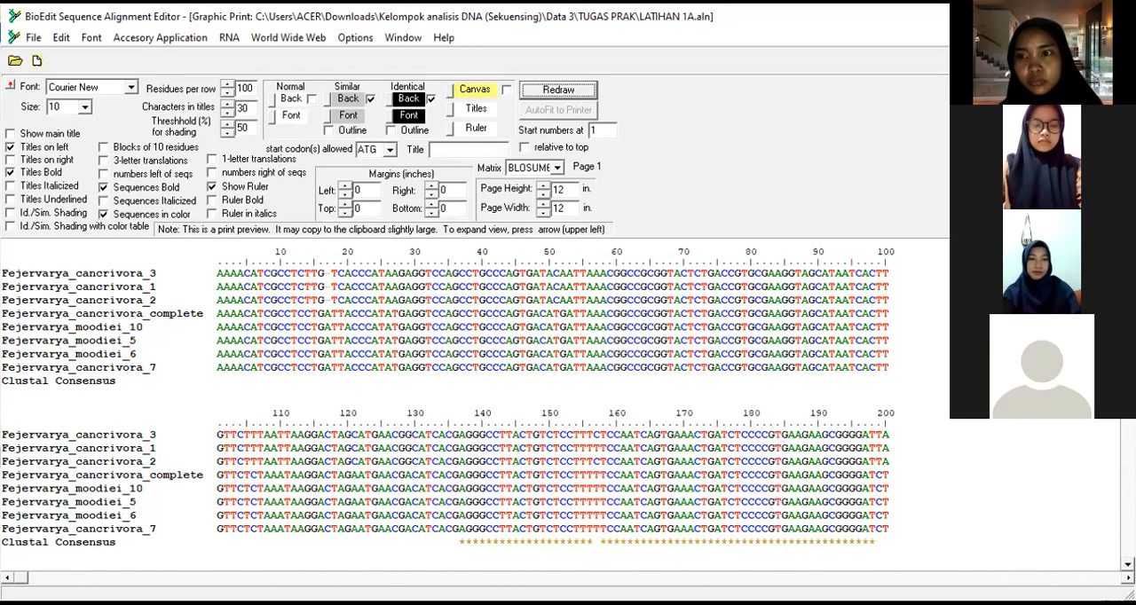
Step: Review the redrawn alignment blocks and close the graphic print preview
scroll(533, 400, down, 2)
scroll(899, 336, down, 2)
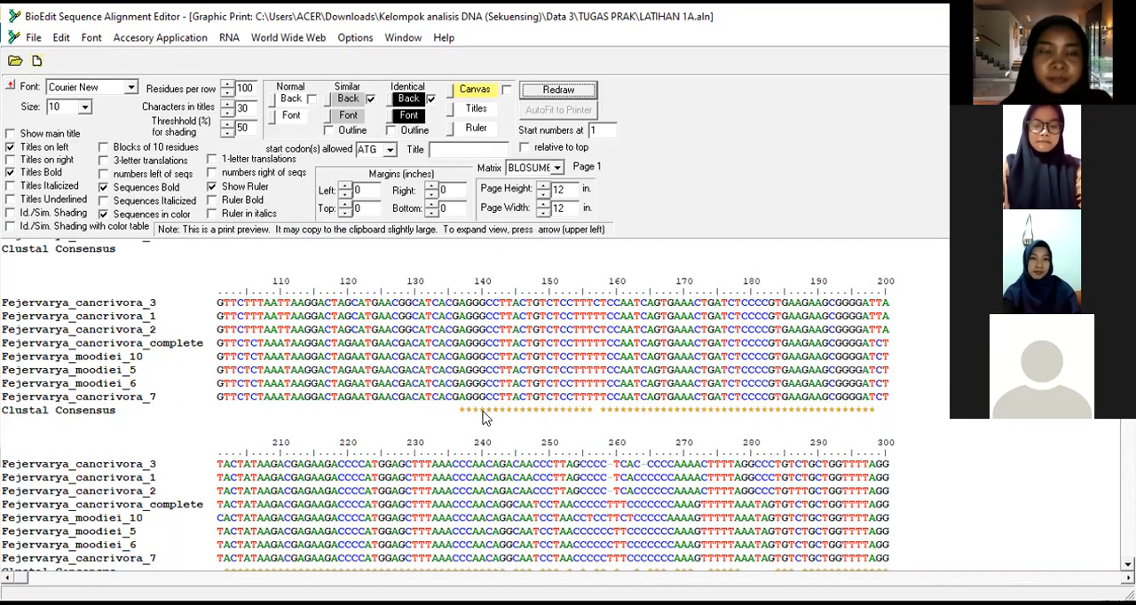
click(32, 39)
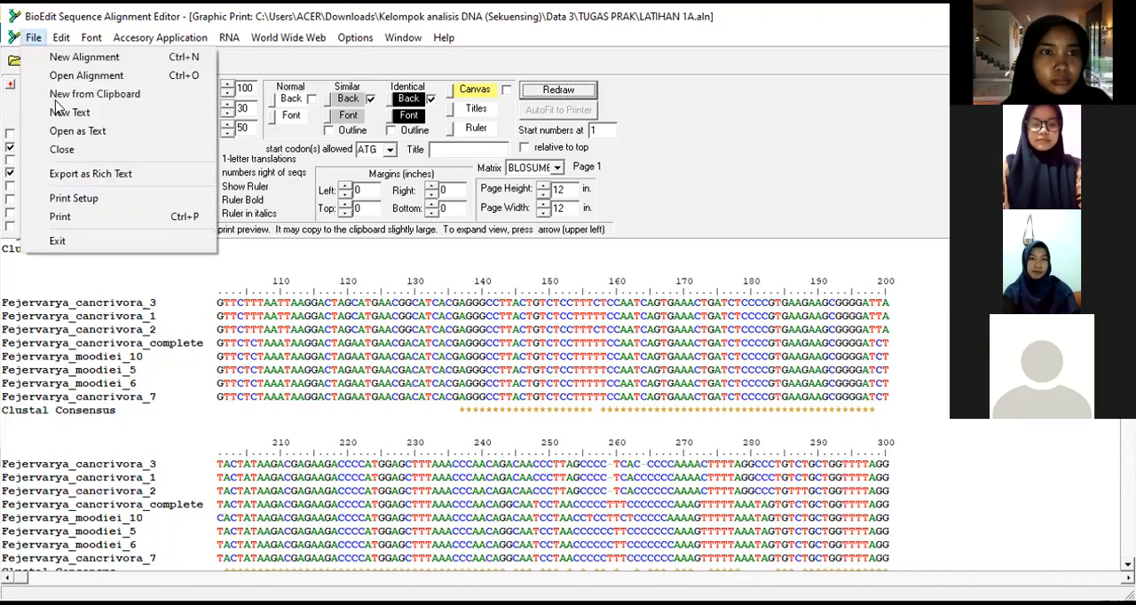
click(79, 149)
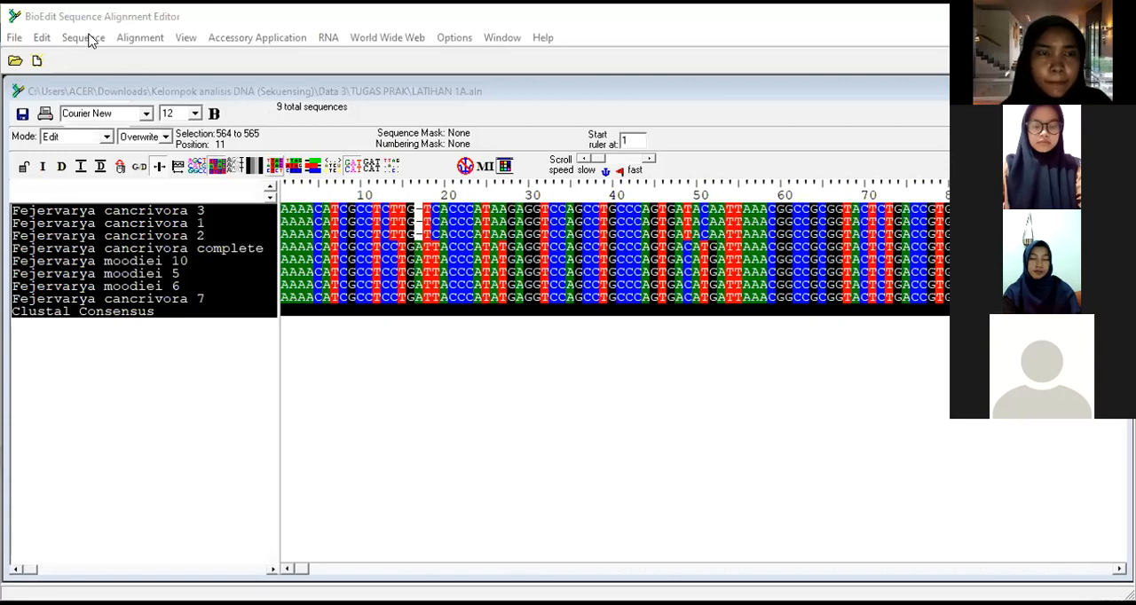
Step: Generate the Nucleotide Composition report for all selected sequences and maximize it
click(89, 38)
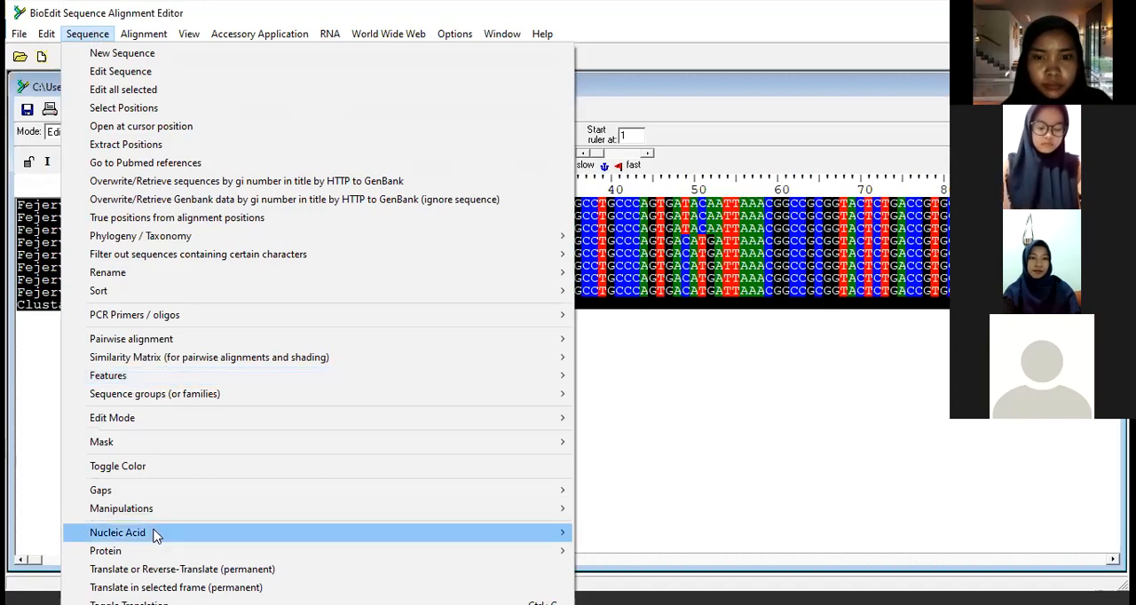
click(518, 535)
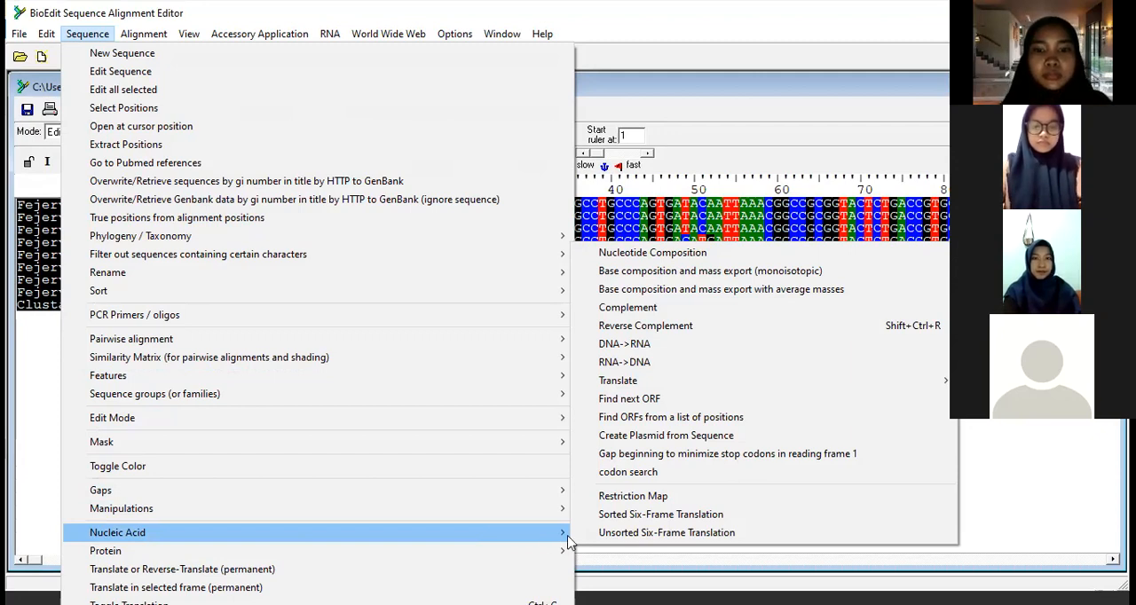
click(620, 257)
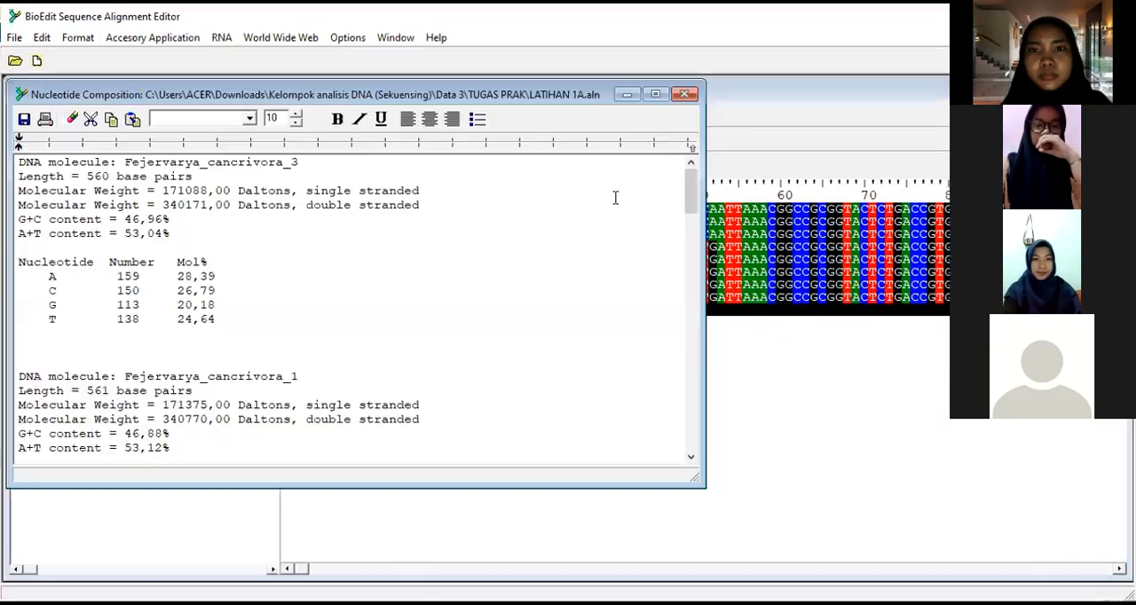
click(659, 93)
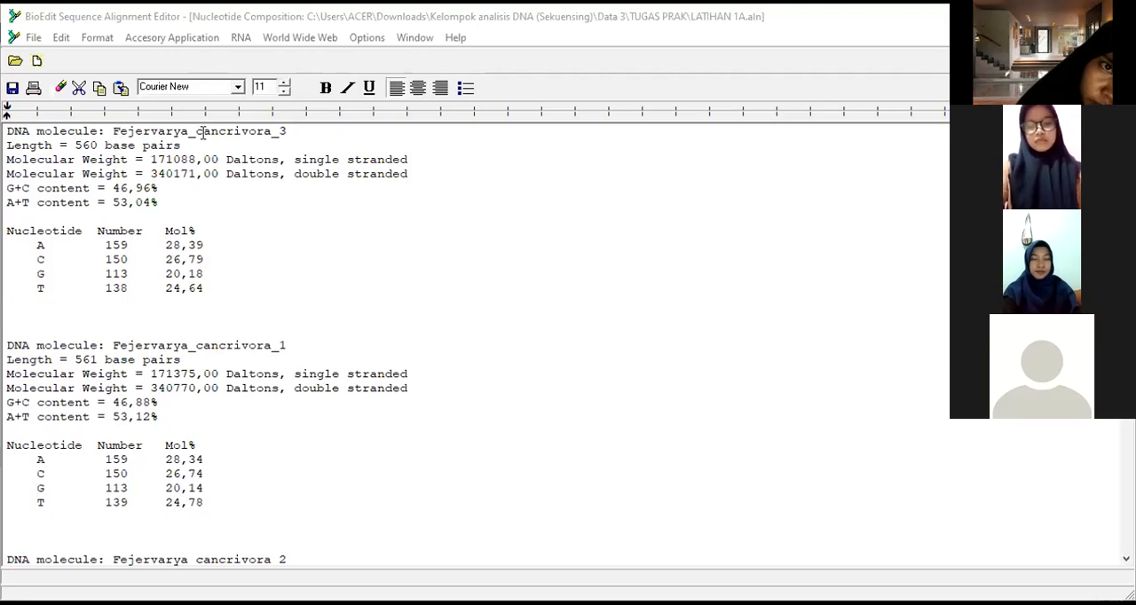
Step: Examine the sequence lengths and nucleotide counts for Fejervarya cancrivora 3 and 1, and continue through cancrivora 2 and complete
drag(115, 127, 158, 132)
drag(76, 145, 189, 142)
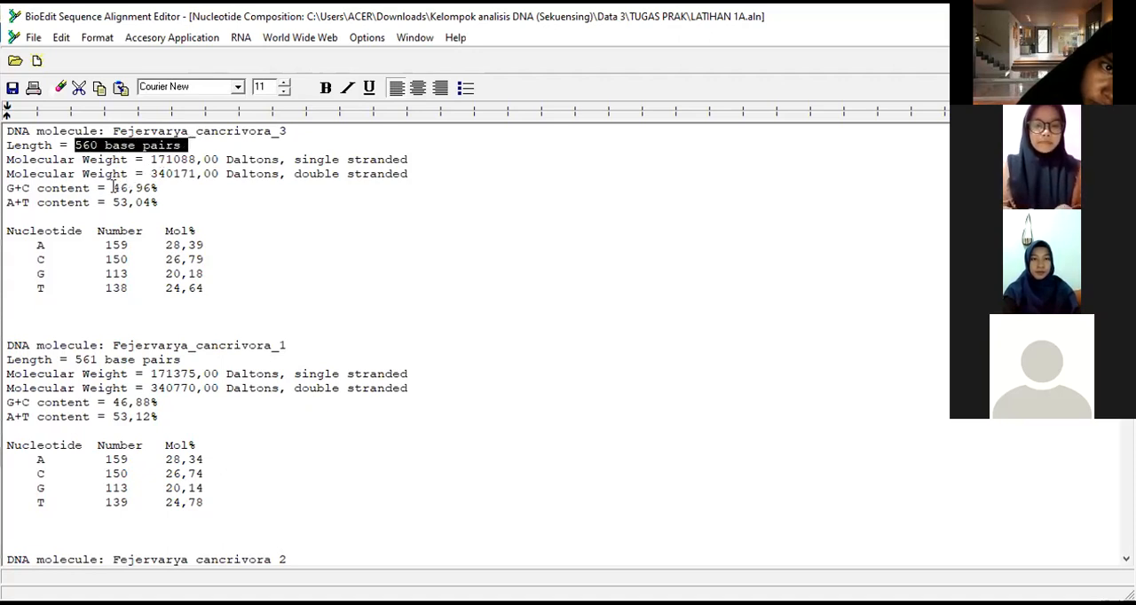
drag(104, 259, 103, 289)
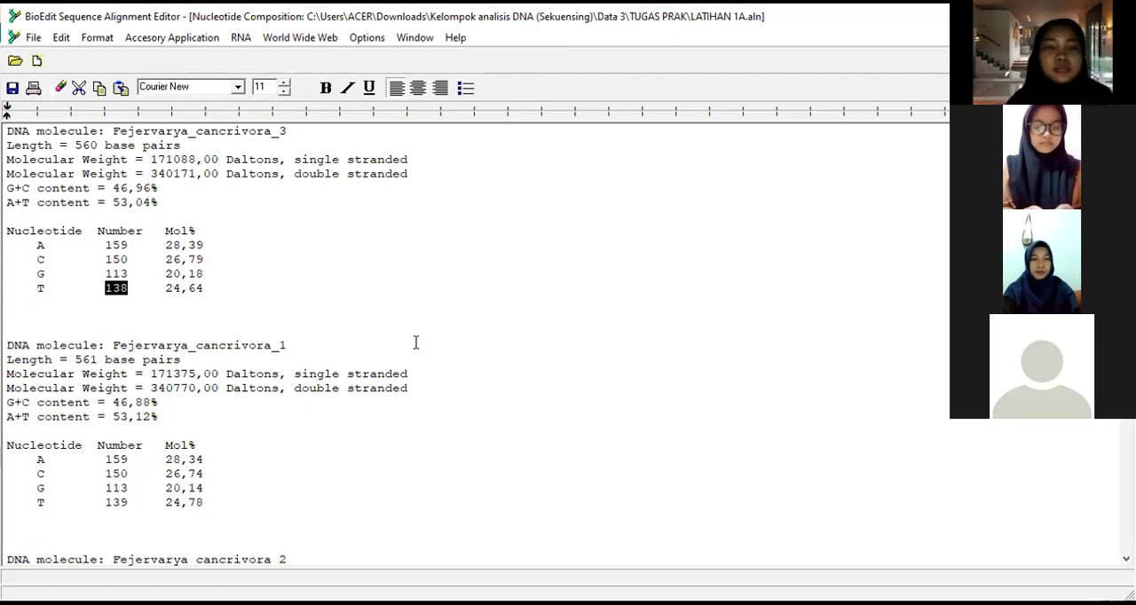
click(497, 294)
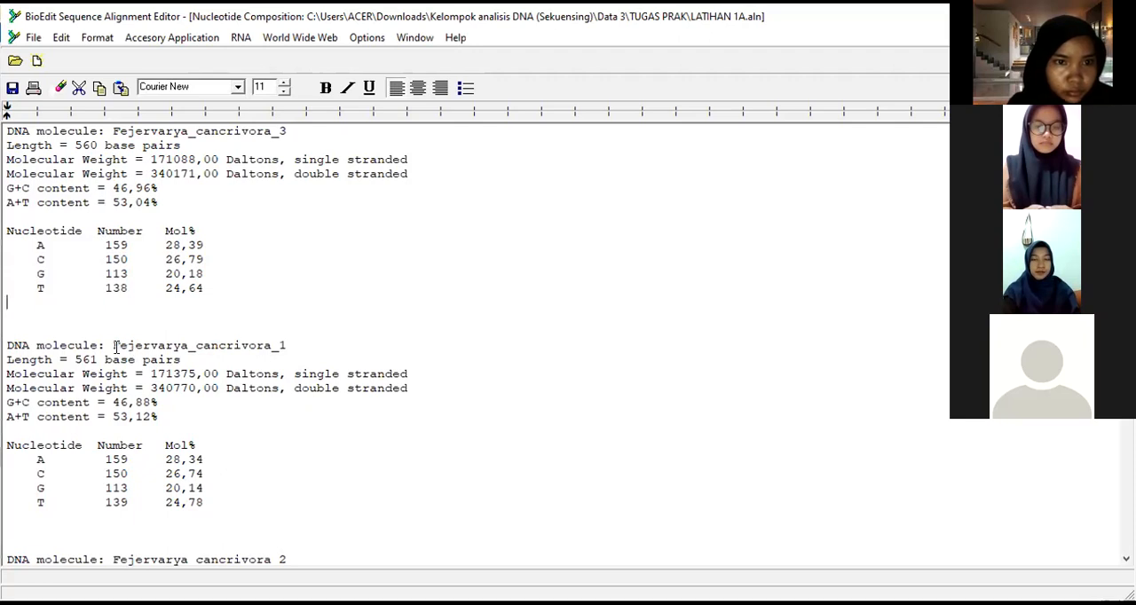
drag(113, 345, 294, 346)
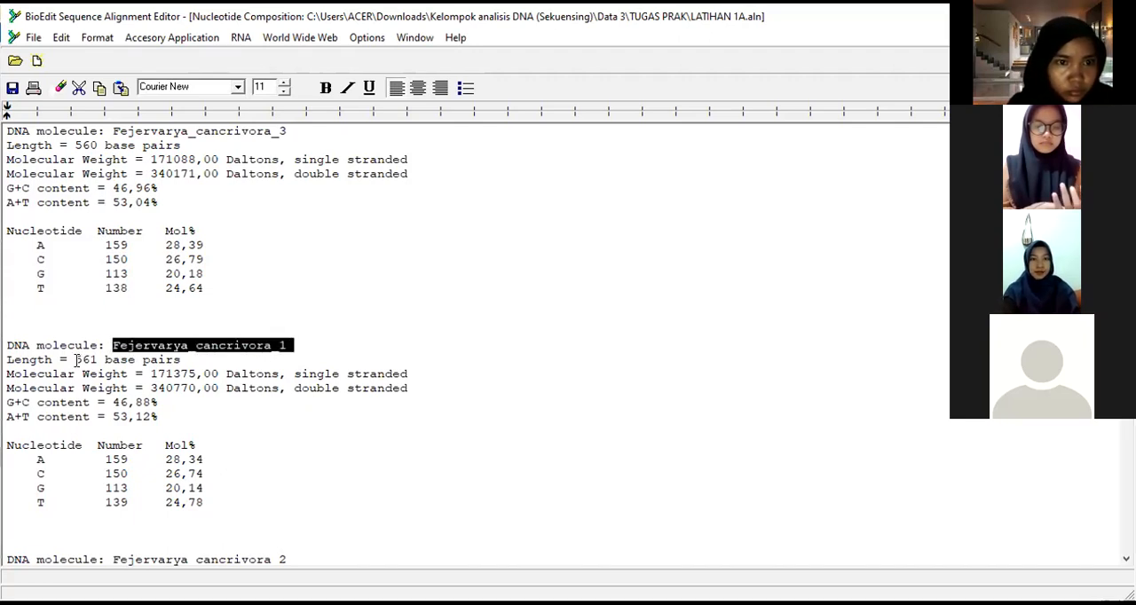
drag(76, 360, 99, 359)
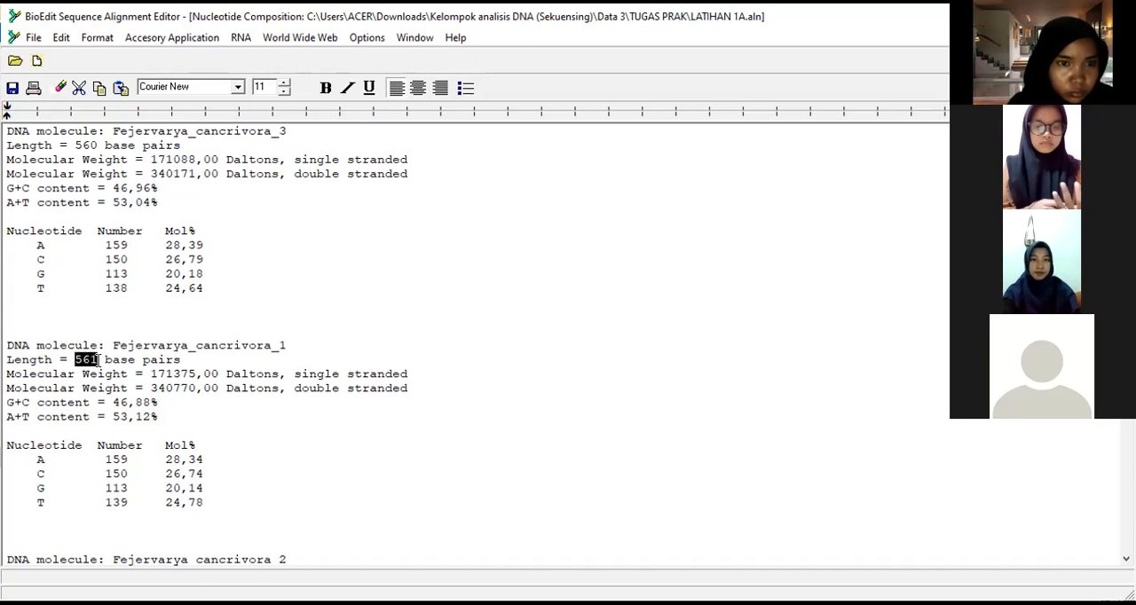
drag(105, 459, 131, 459)
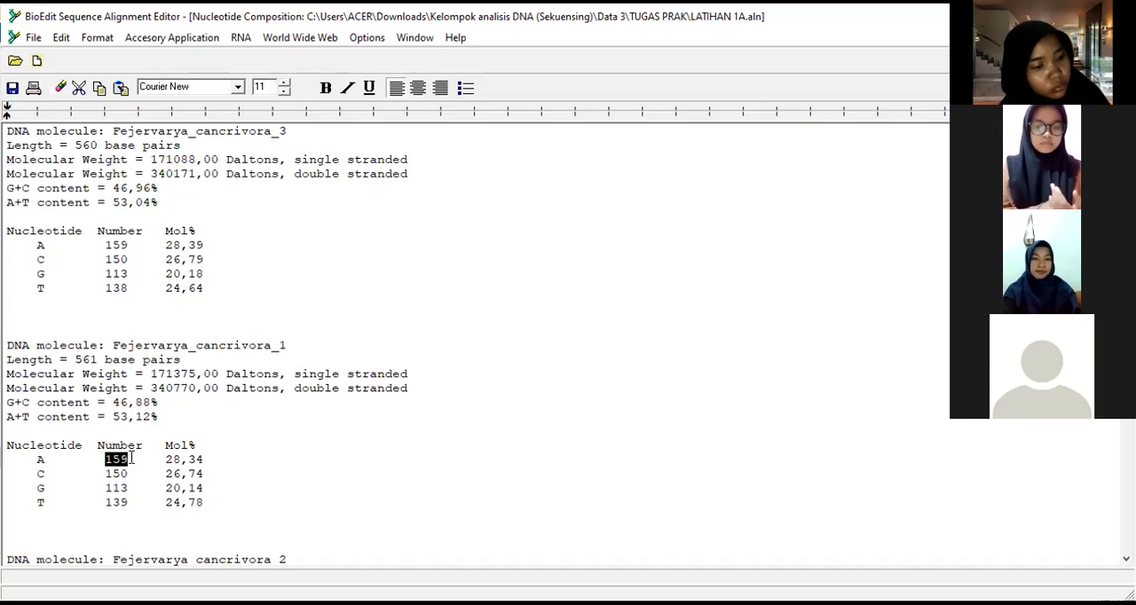
drag(103, 473, 137, 502)
click(451, 427)
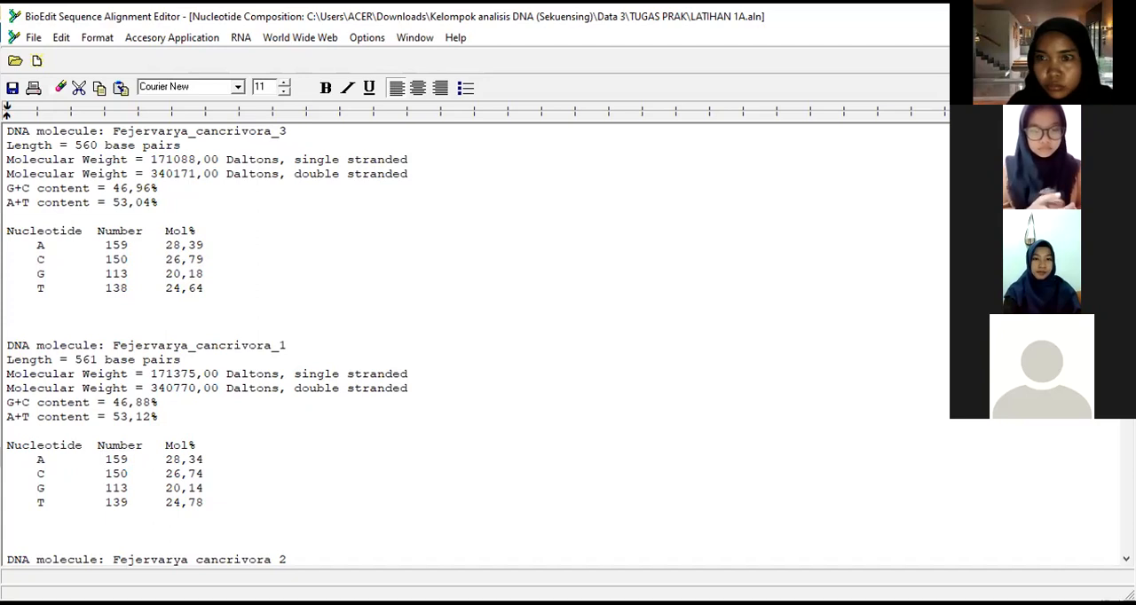
scroll(205, 345, down, 9)
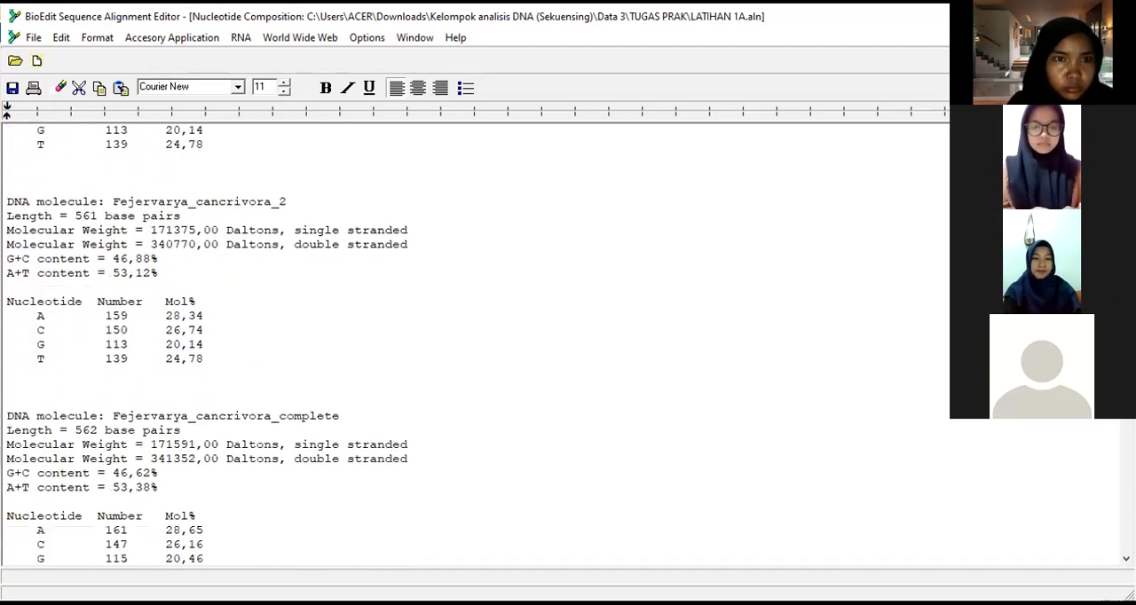
scroll(205, 344, down, 1)
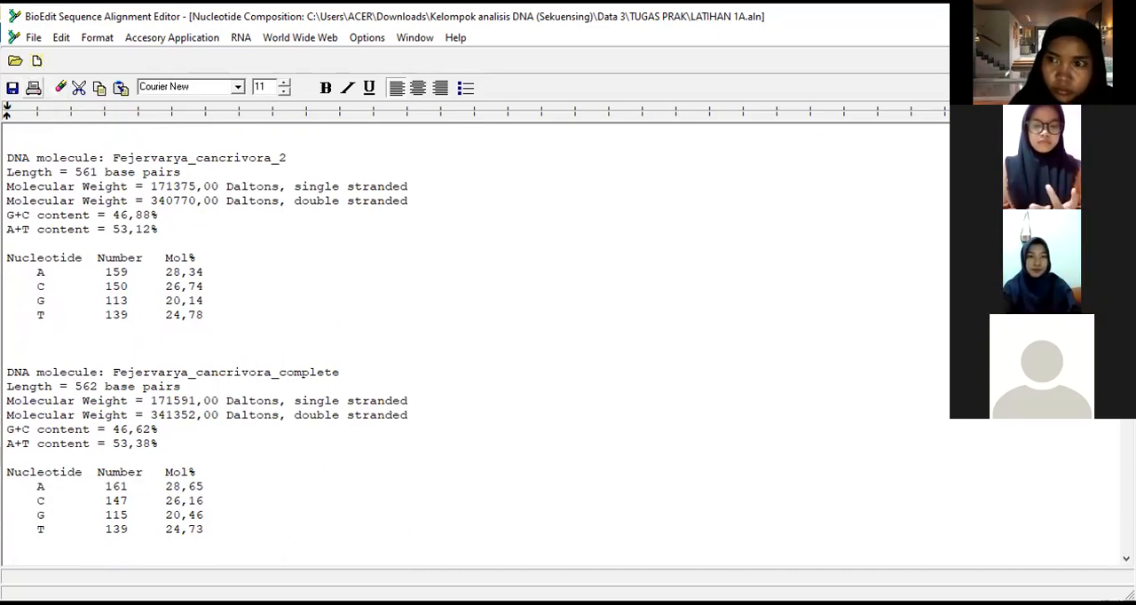
click(33, 37)
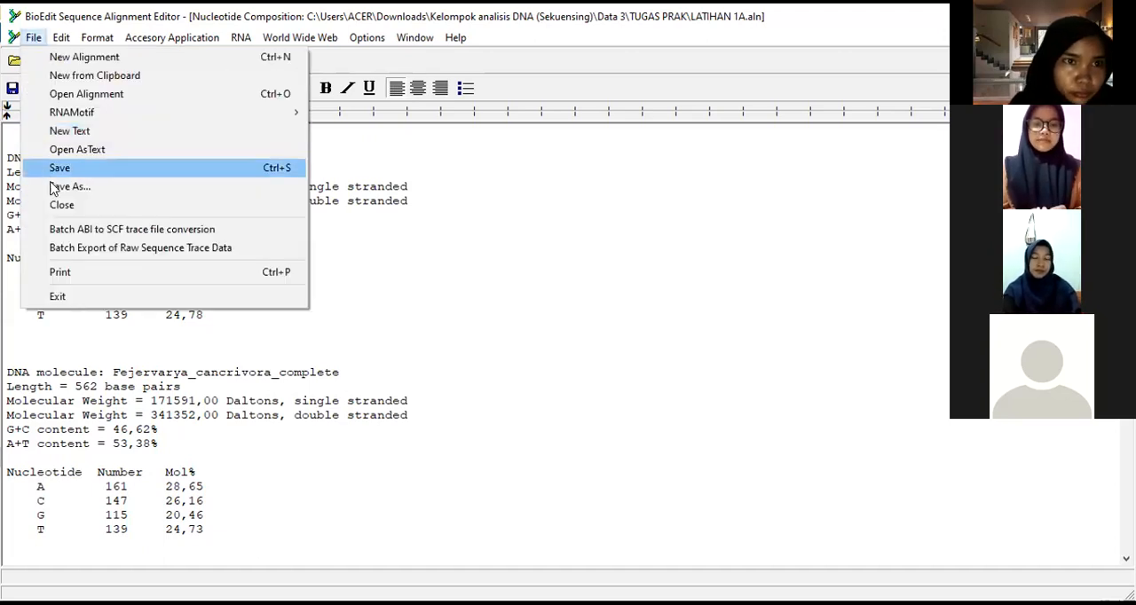
click(60, 206)
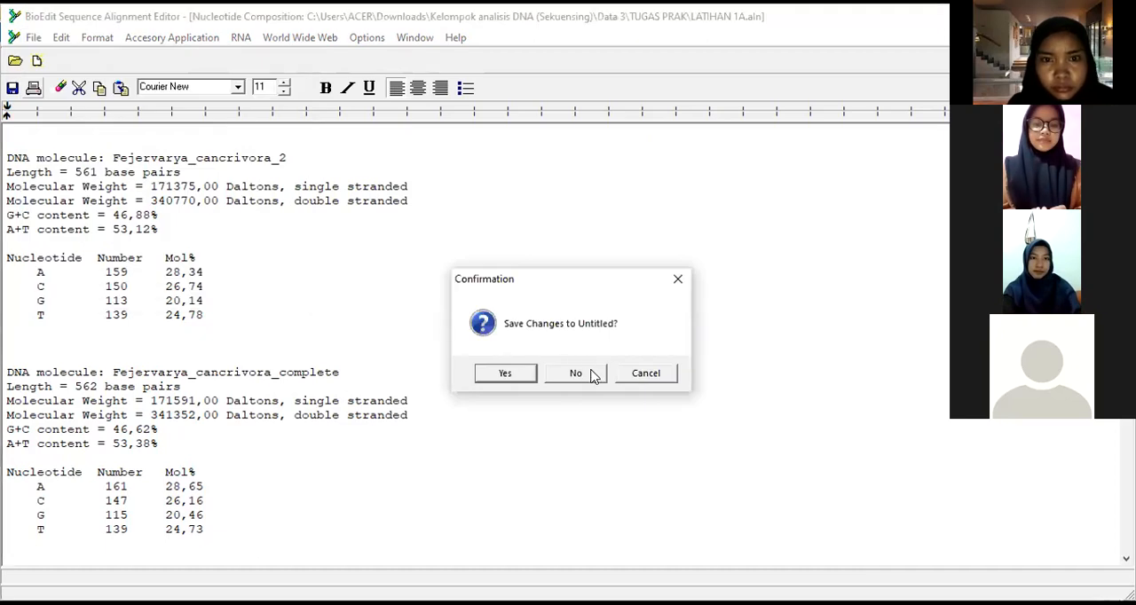
click(672, 285)
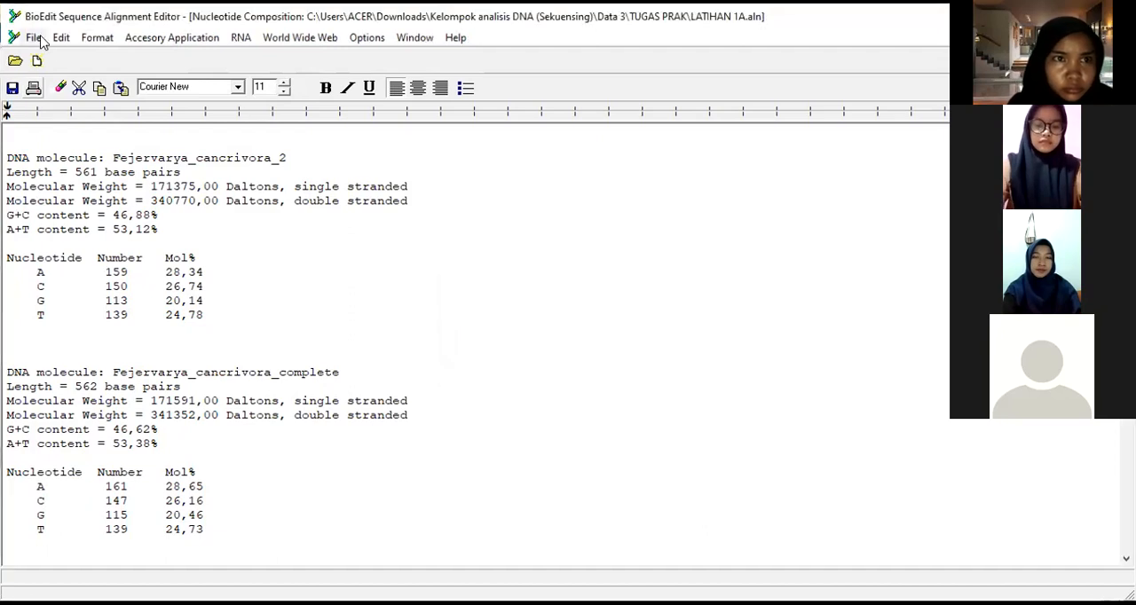
Step: Start saving the nucleotide composition report and browse to Downloads\Kelompok analisis DNA (Sekuensing)\Data 3\TUGAS PRAK as its destination folder
click(37, 38)
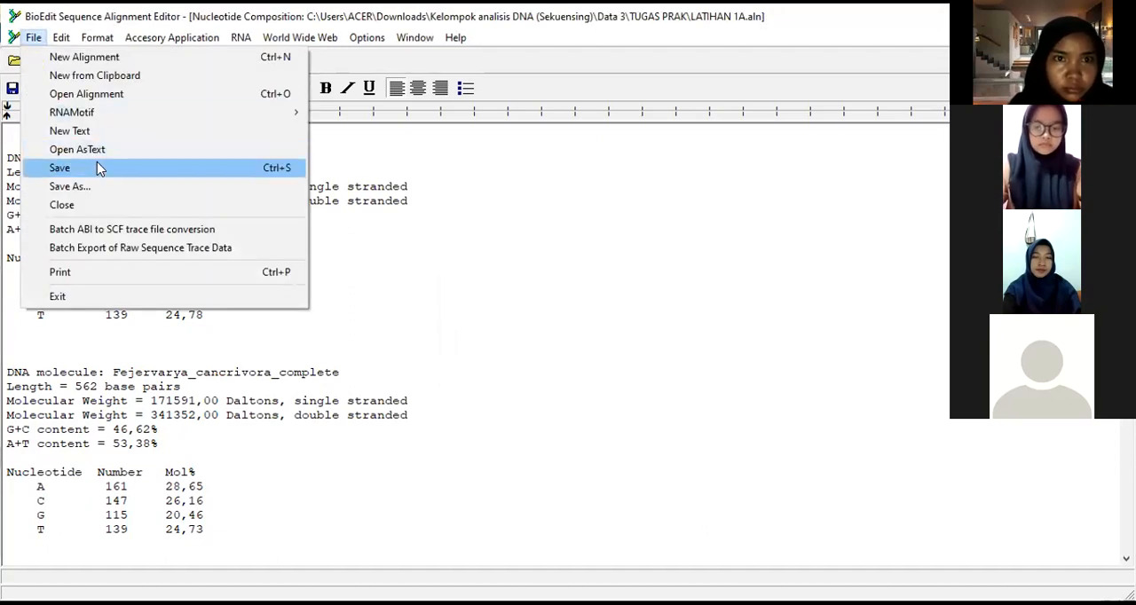
click(99, 169)
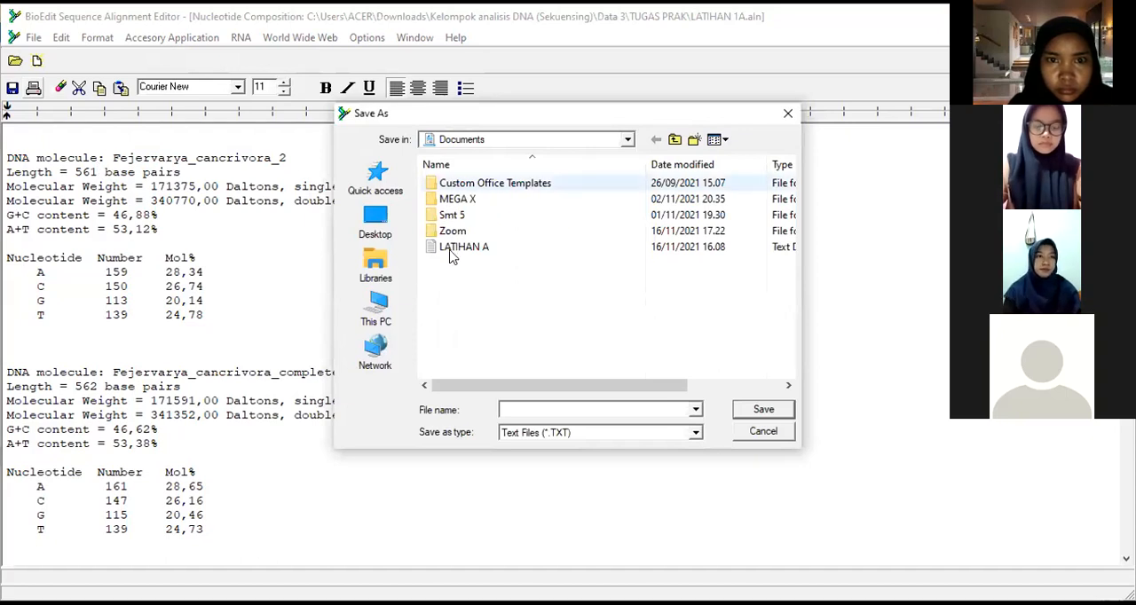
click(376, 266)
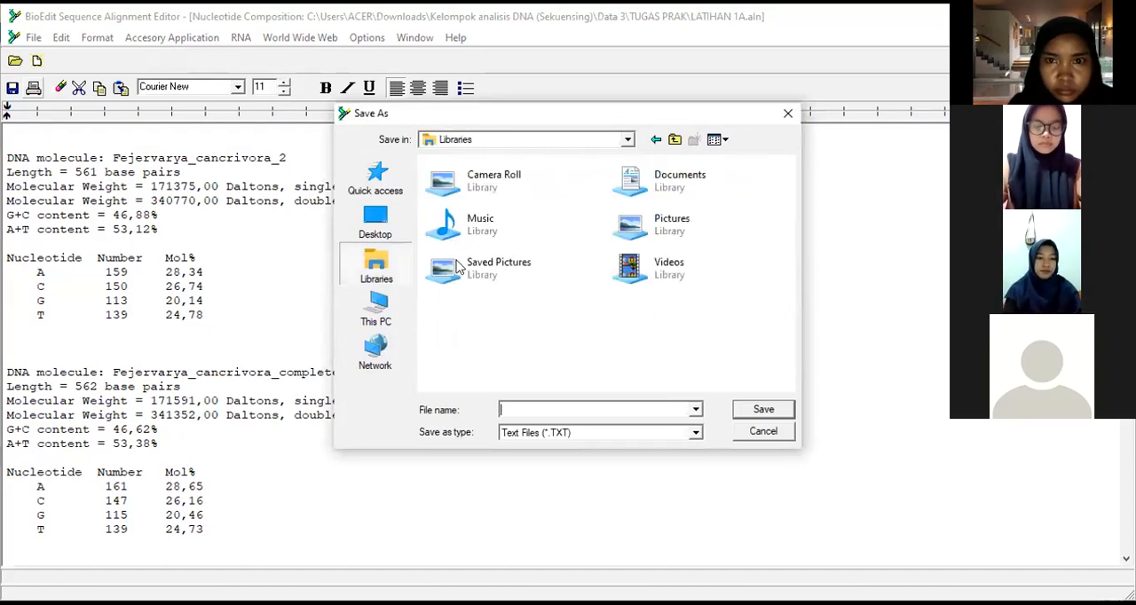
click(384, 355)
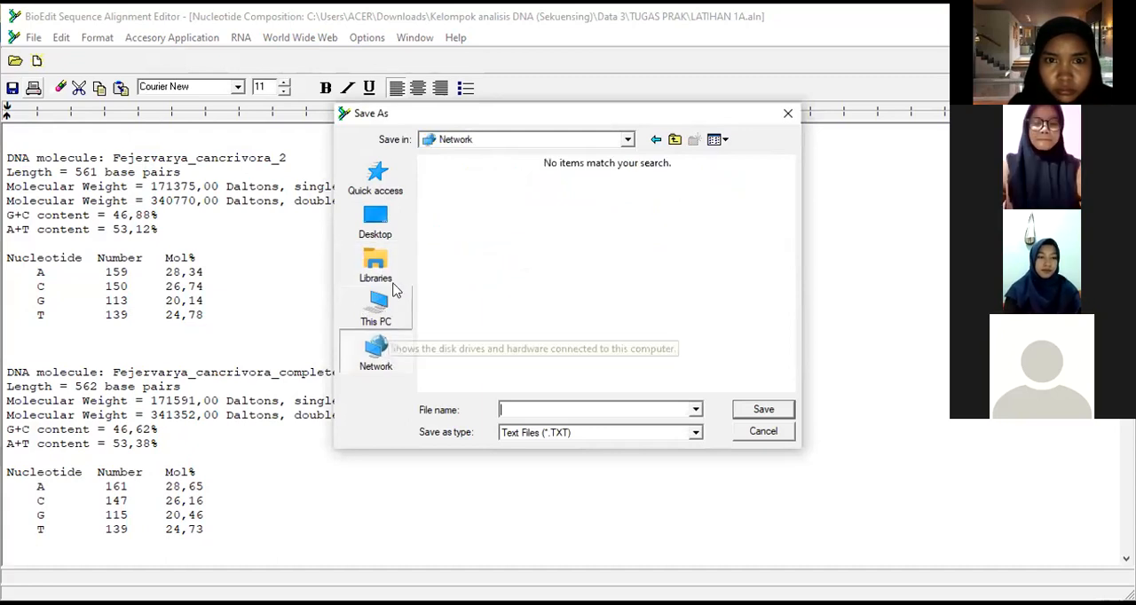
click(395, 295)
click(519, 321)
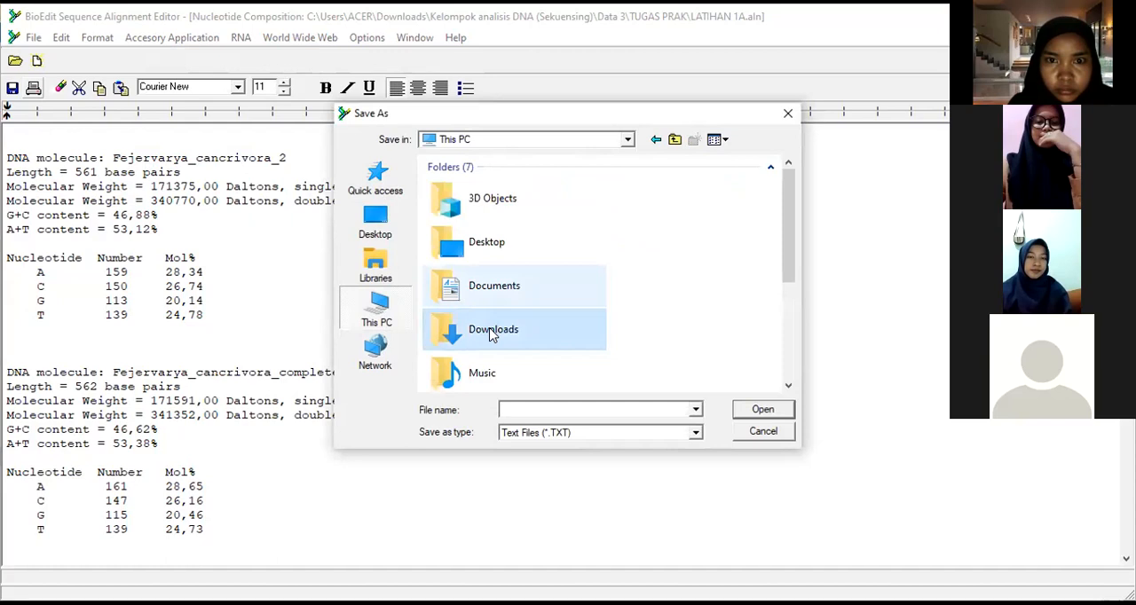
double_click(493, 333)
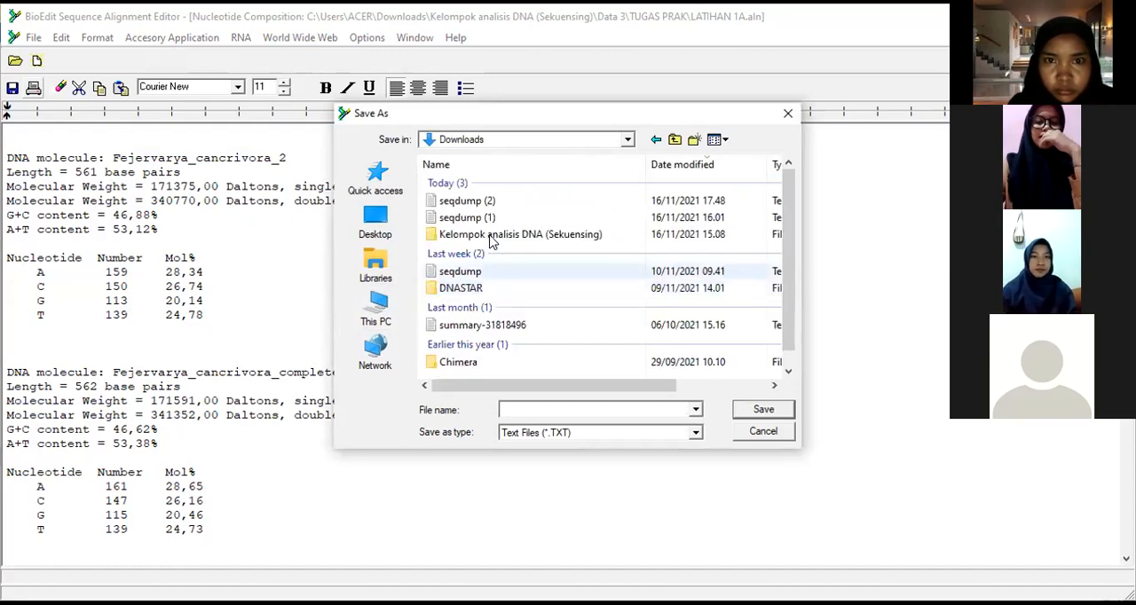
double_click(491, 239)
double_click(477, 219)
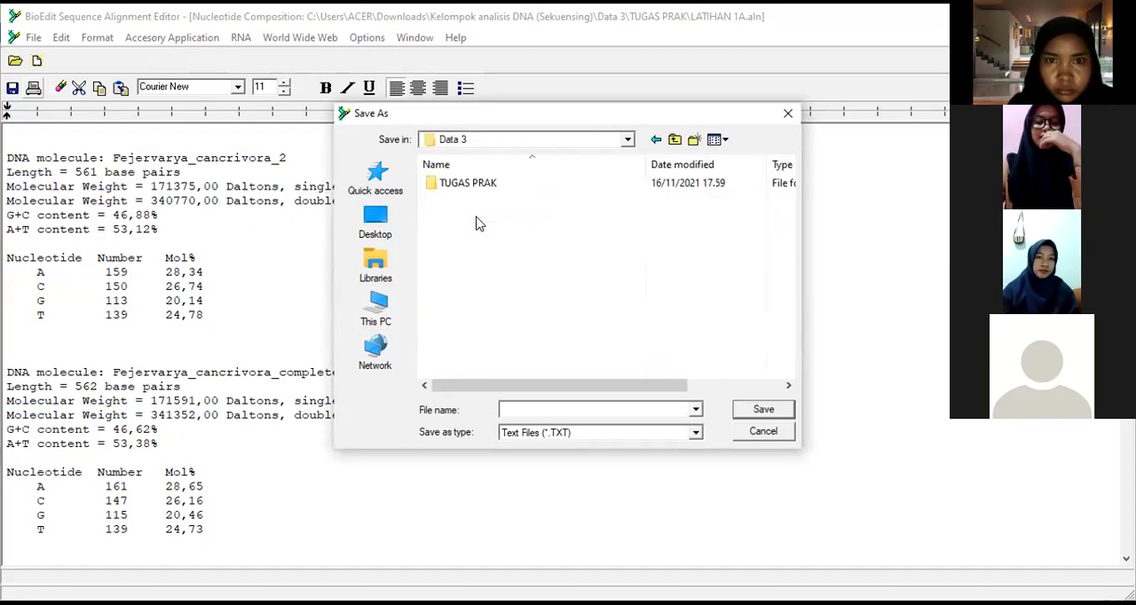
double_click(465, 184)
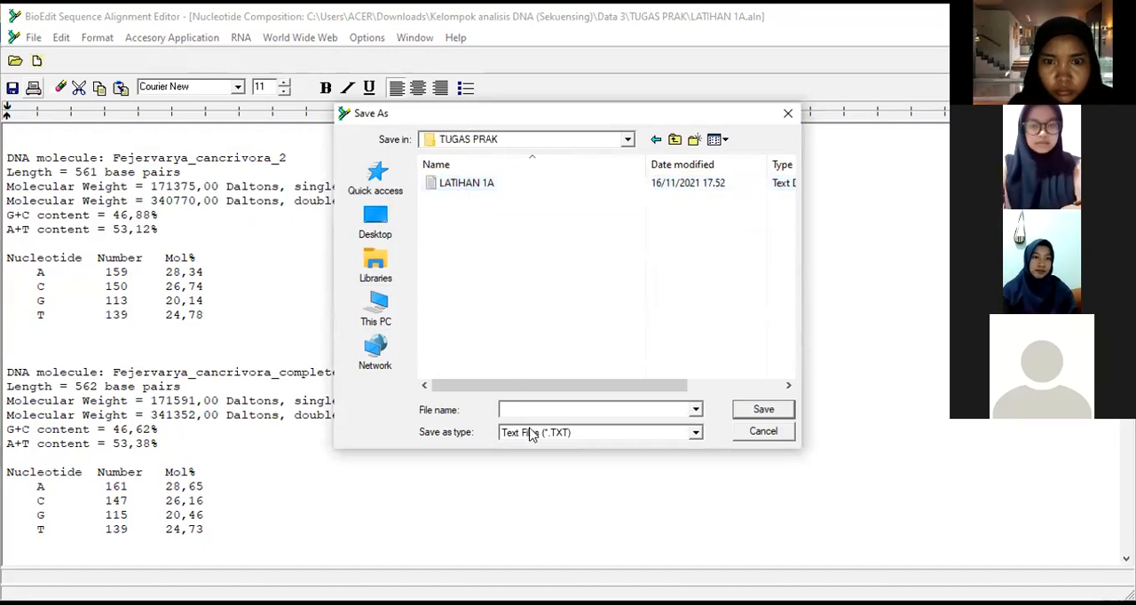
Step: Save the report as a text file named LATIHAN 1A.1 and close it to return to the alignment
click(531, 434)
click(531, 434)
click(513, 411)
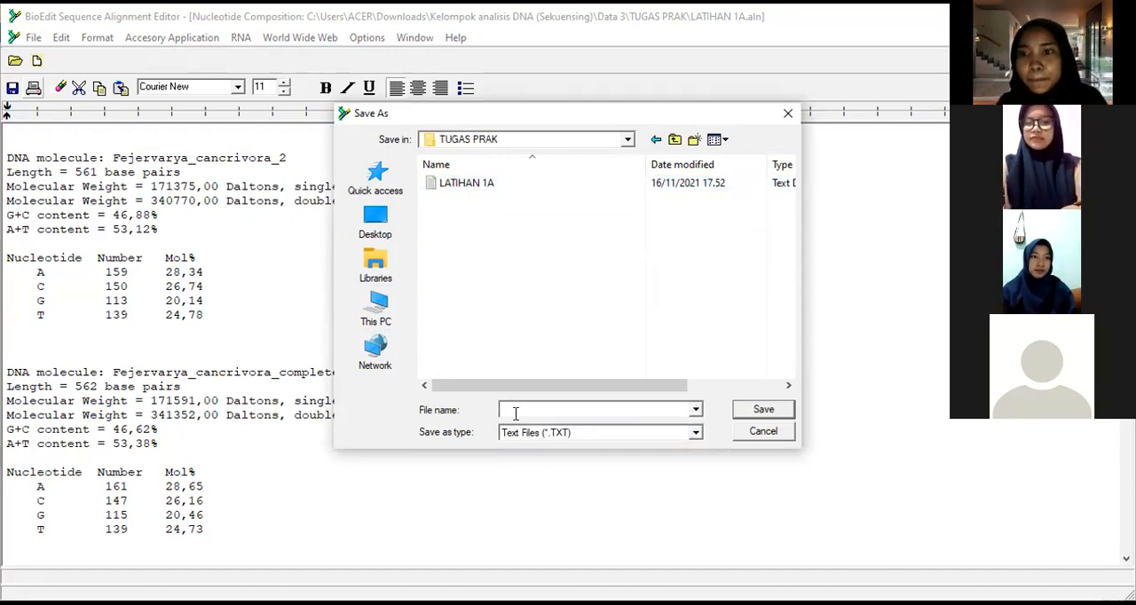
text(LATIHAN)
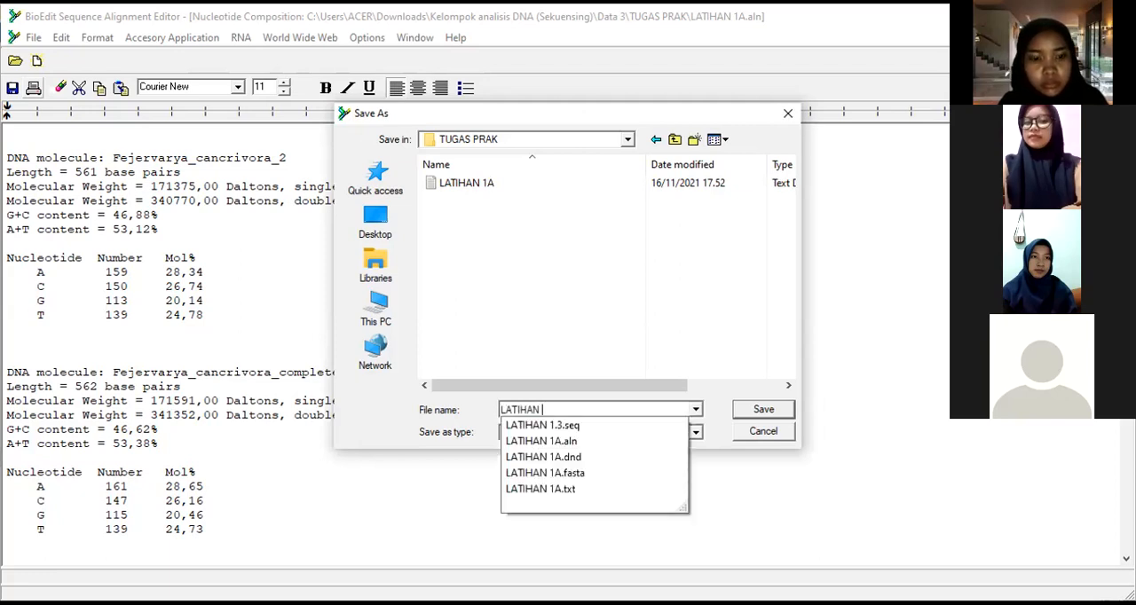
text( 1A)
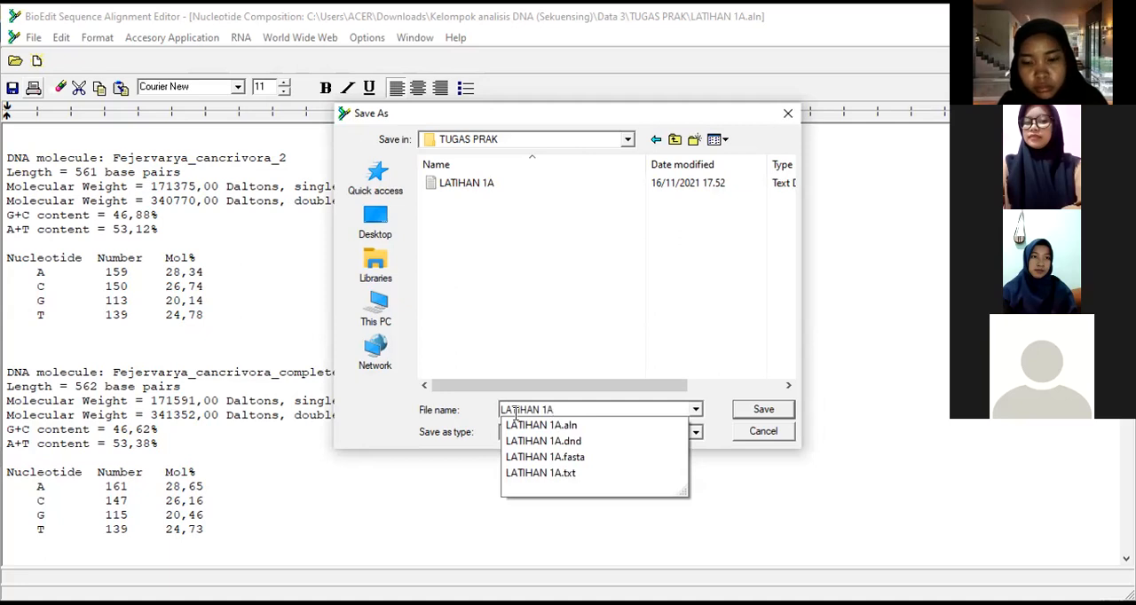
text(.1)
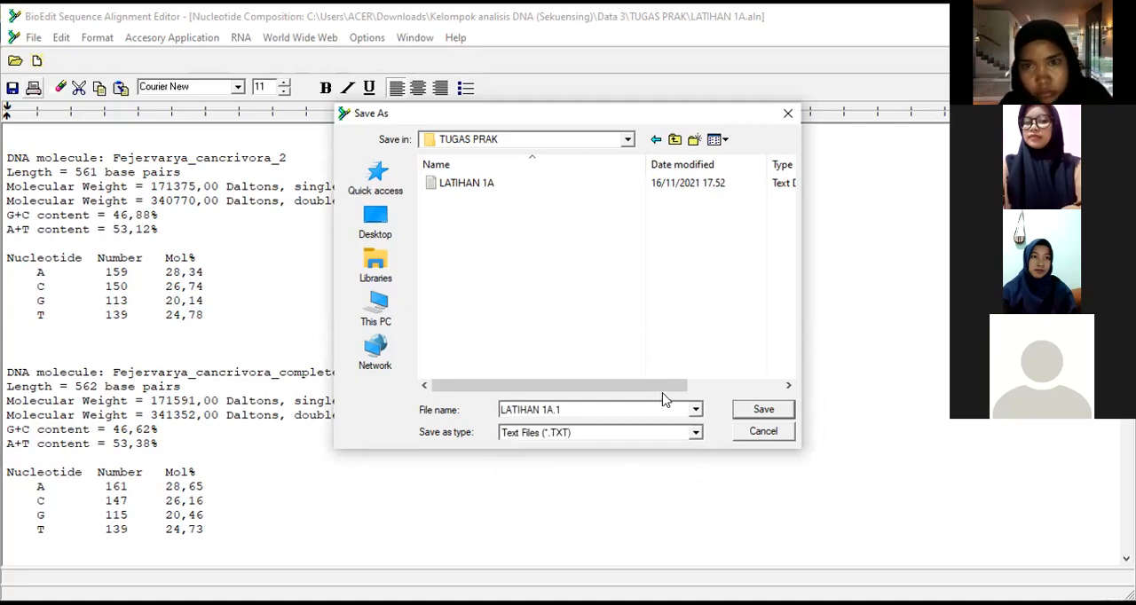
click(751, 409)
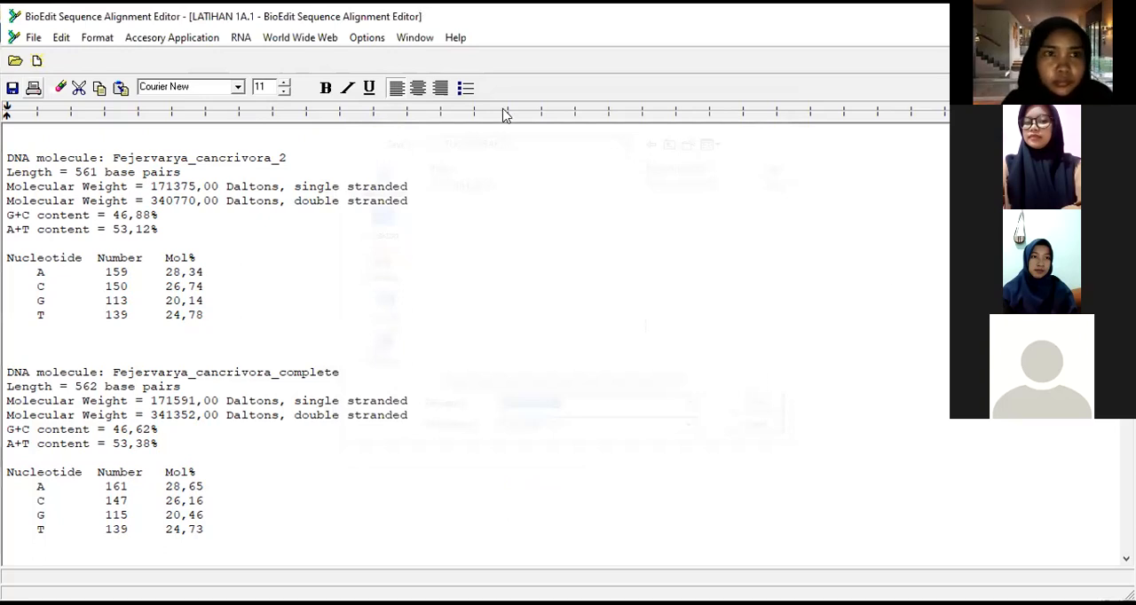
click(33, 39)
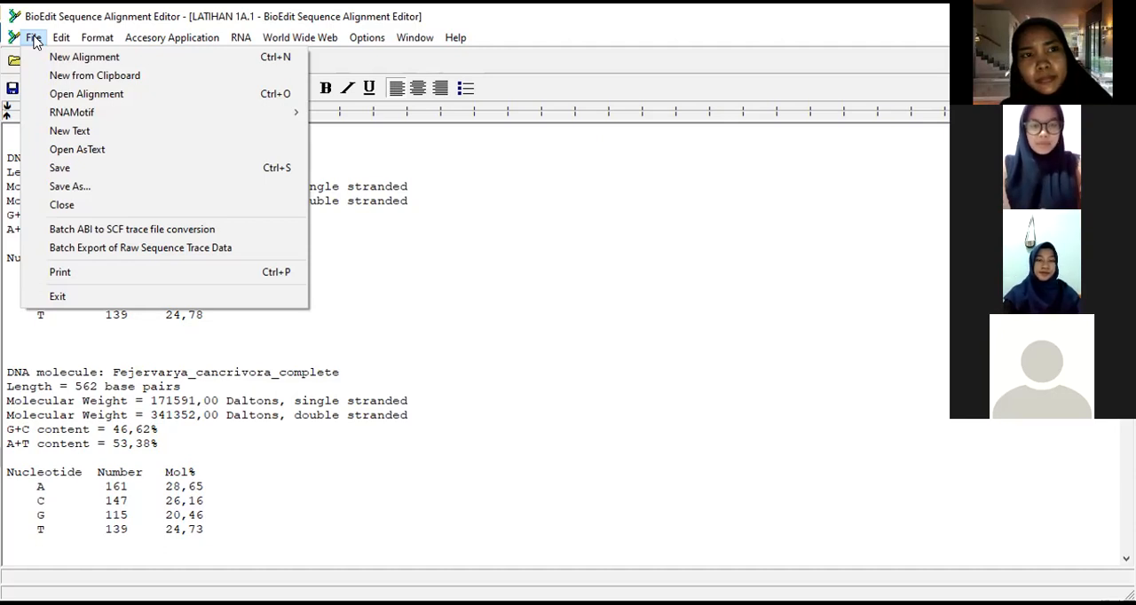
click(106, 206)
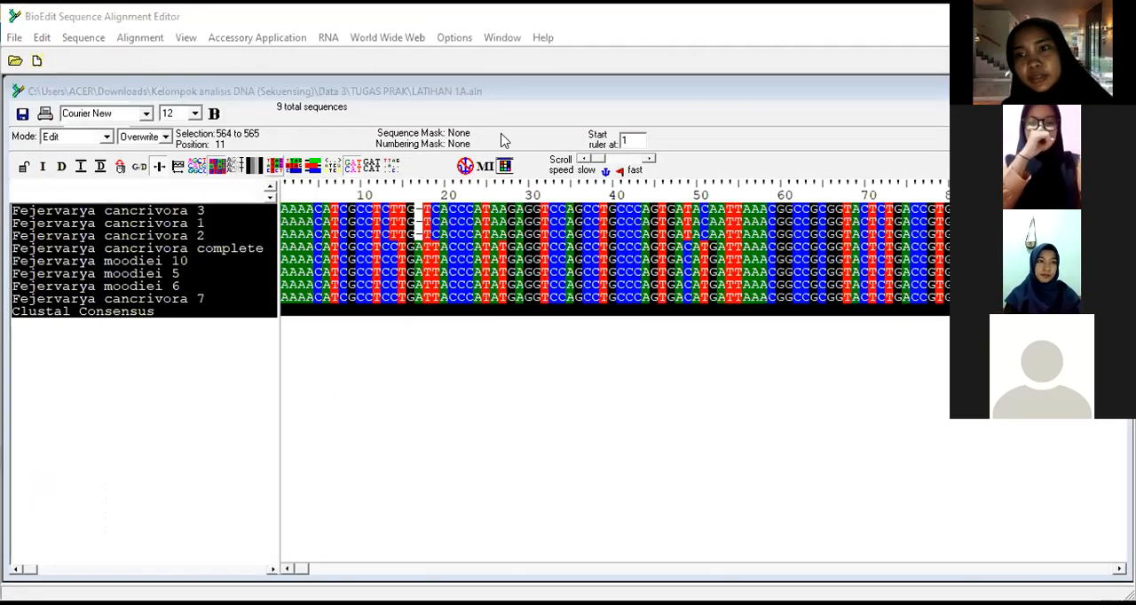
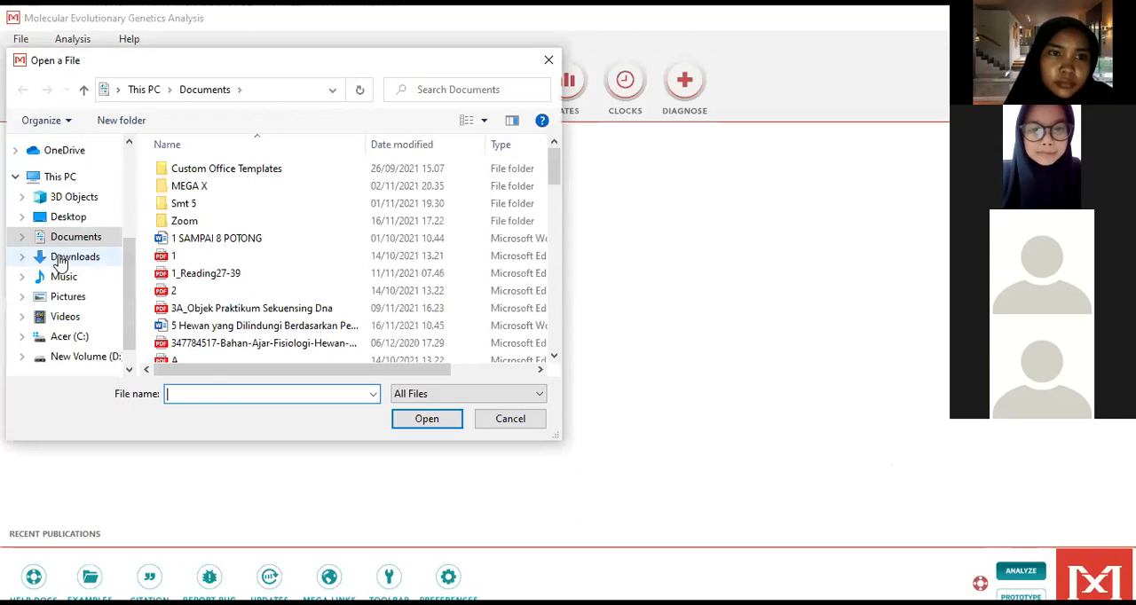
Step: Open LATIHAN 1A1.fas from Downloads\Kelompok analisis DNA (Sekuensing)\Data 3\TUGAS PRAK
double_click(401, 209)
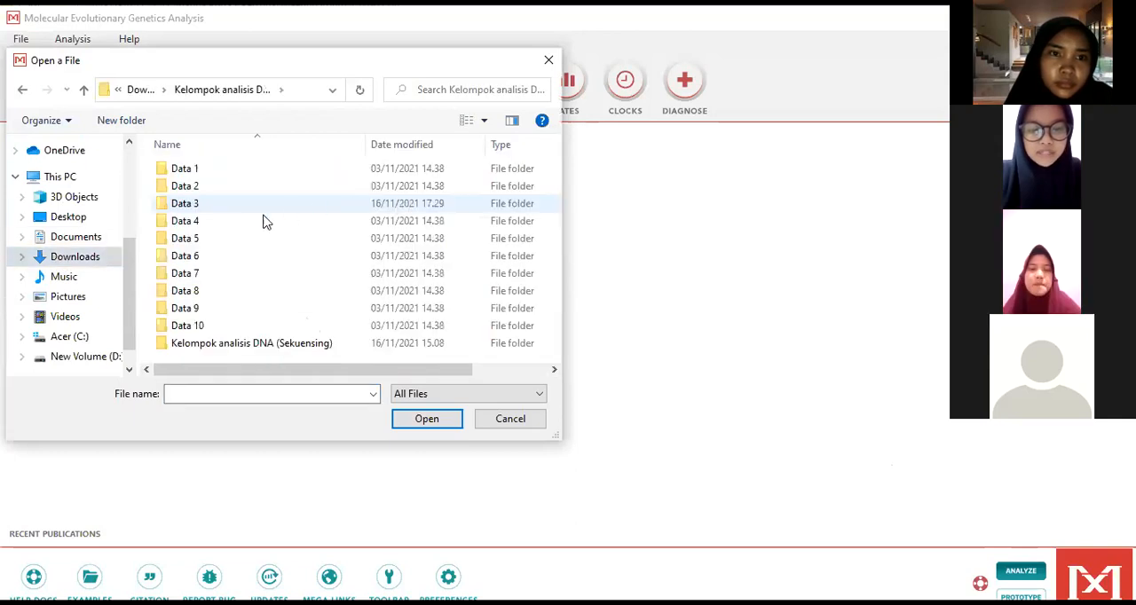
double_click(256, 207)
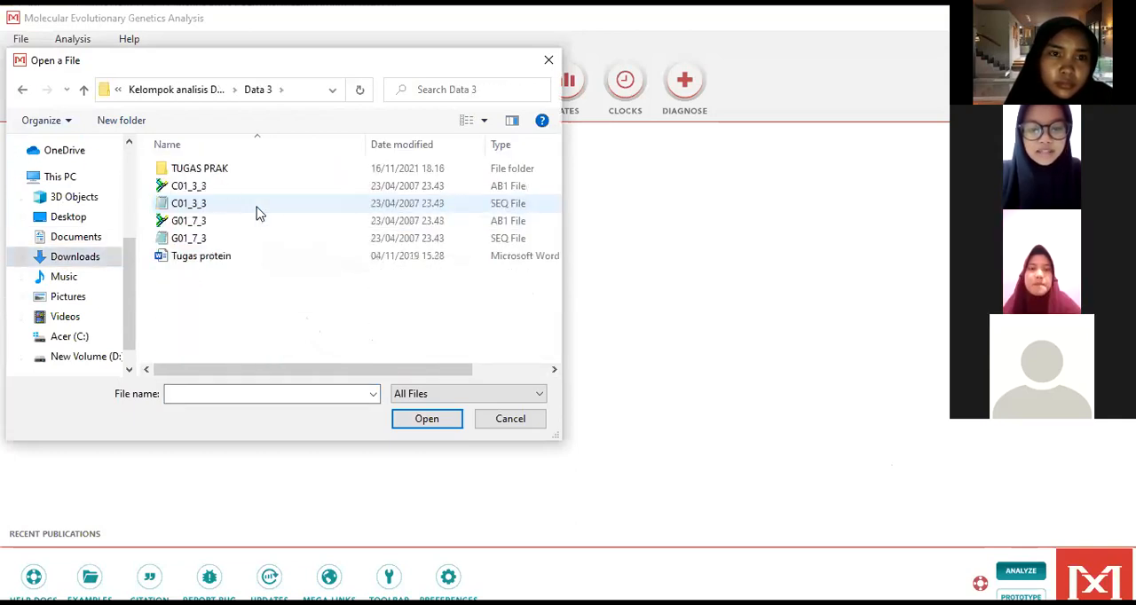
double_click(216, 174)
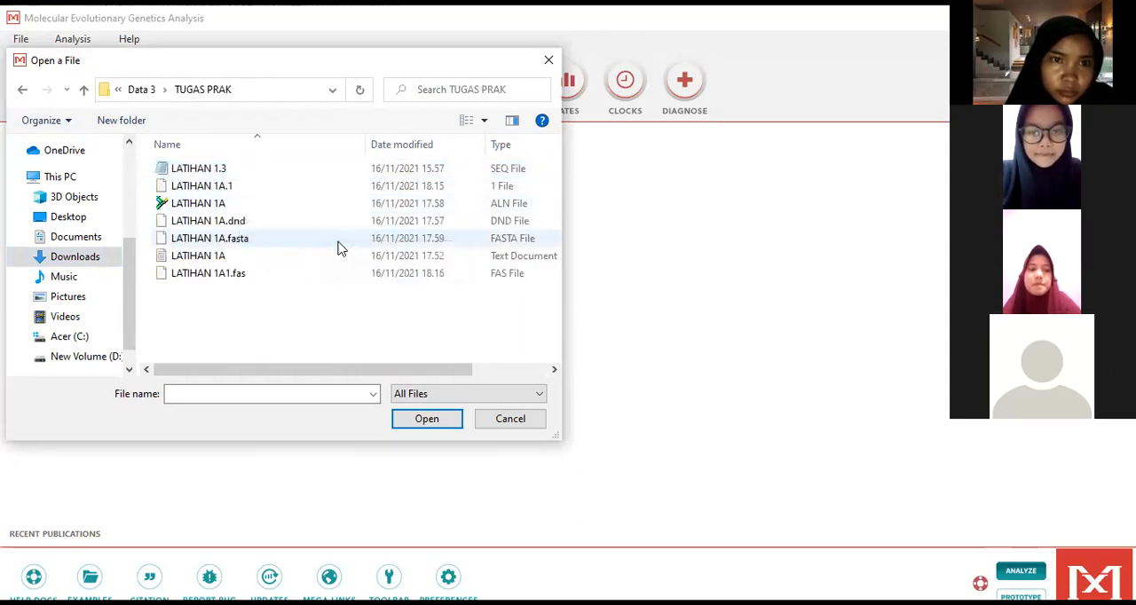
click(250, 273)
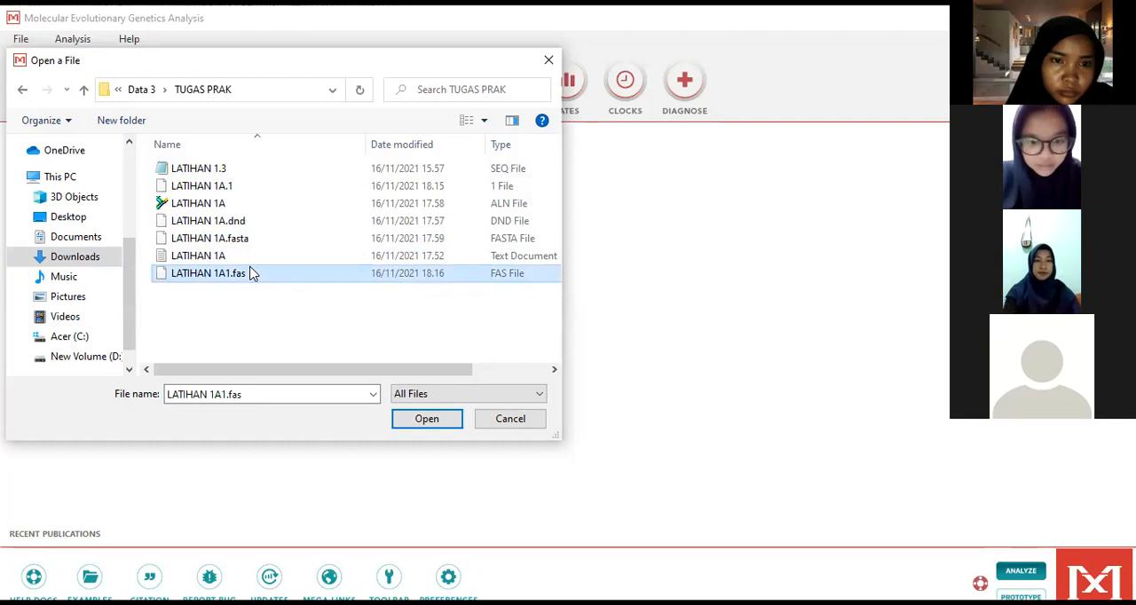
click(447, 417)
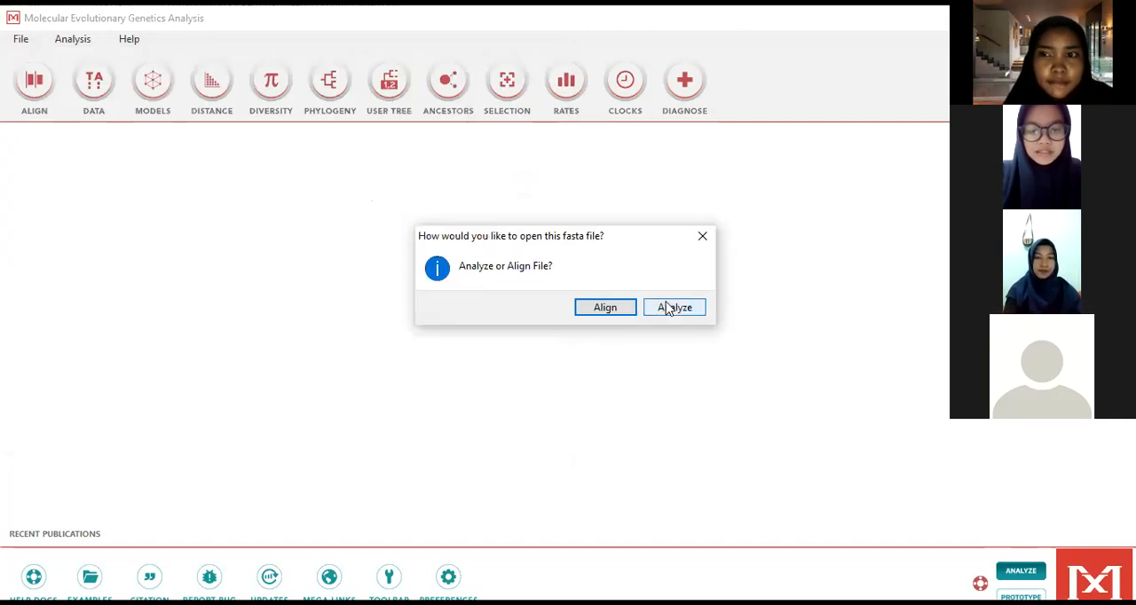
Step: Load the FASTA file for analysis as protein-coding nucleotide sequences, keeping the default missing-data, gap and identical symbols
click(697, 315)
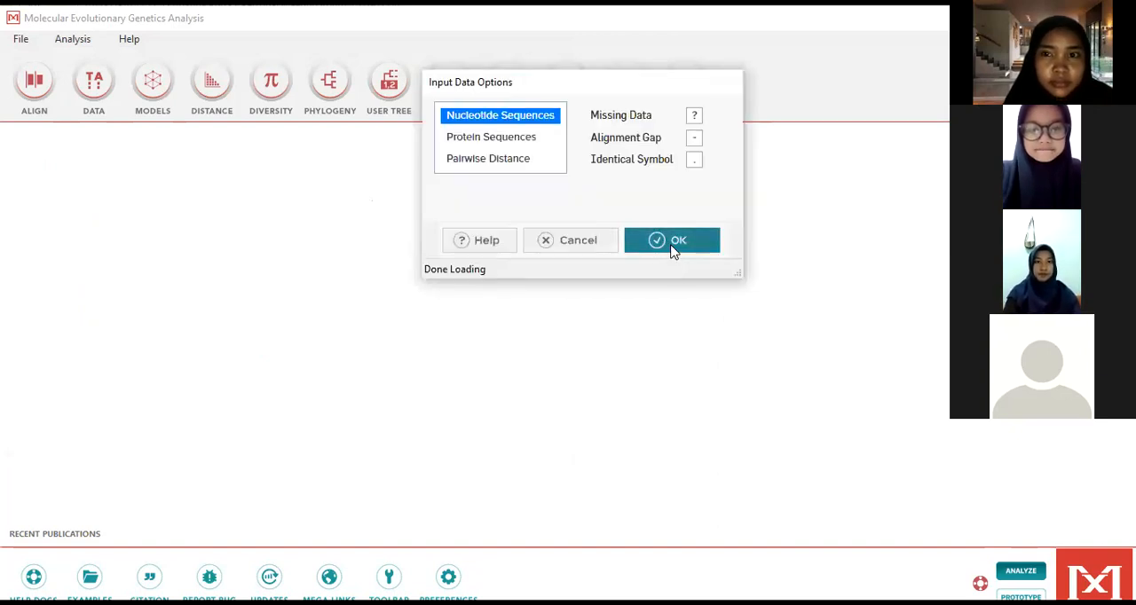
click(672, 245)
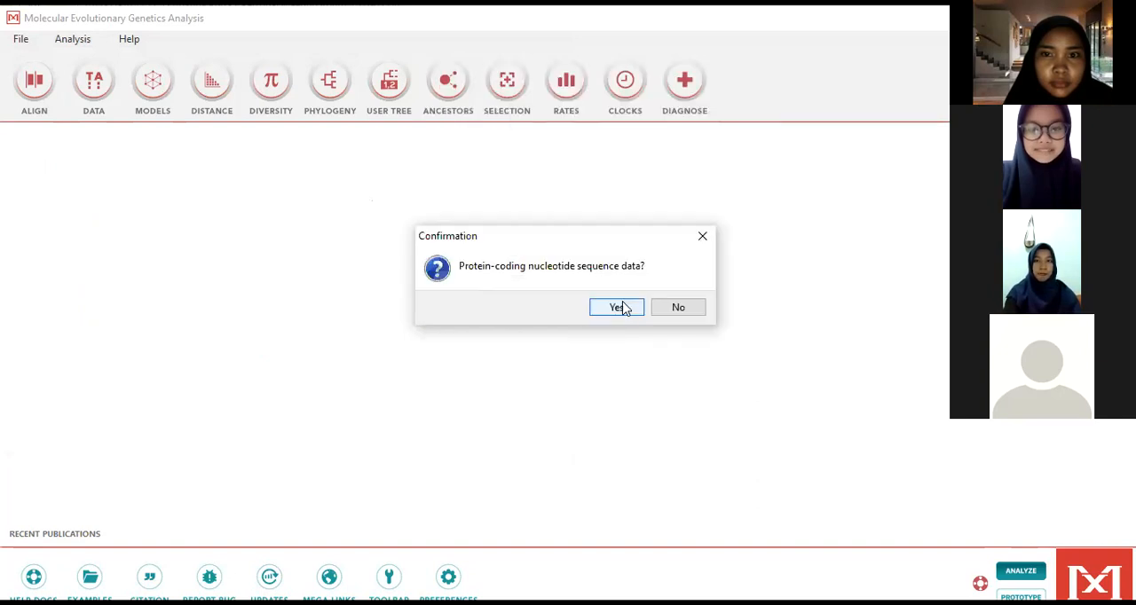
click(627, 309)
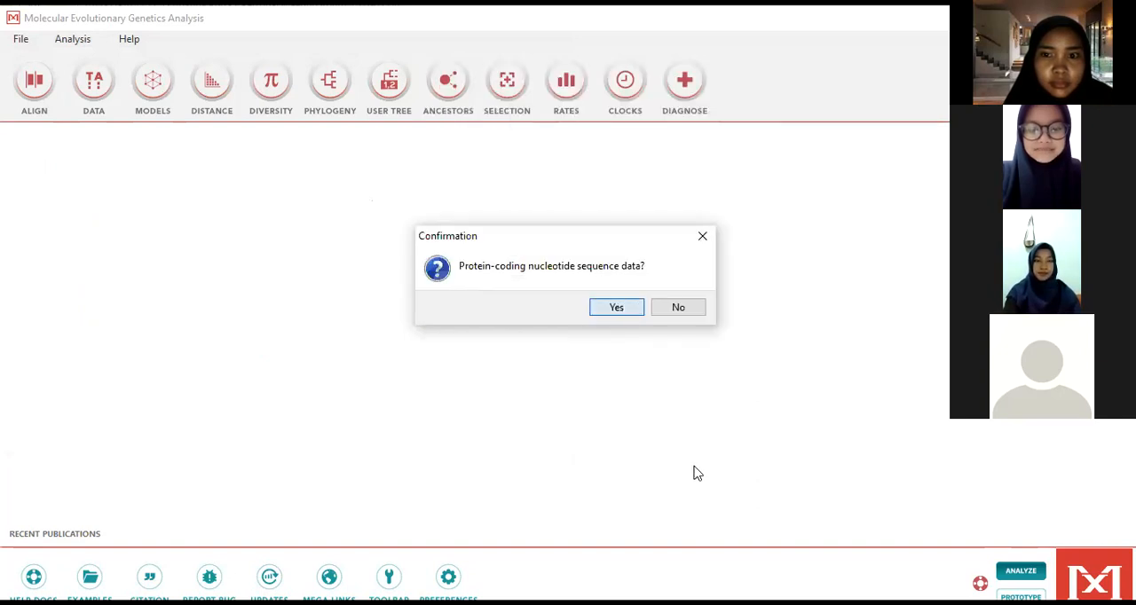
click(697, 470)
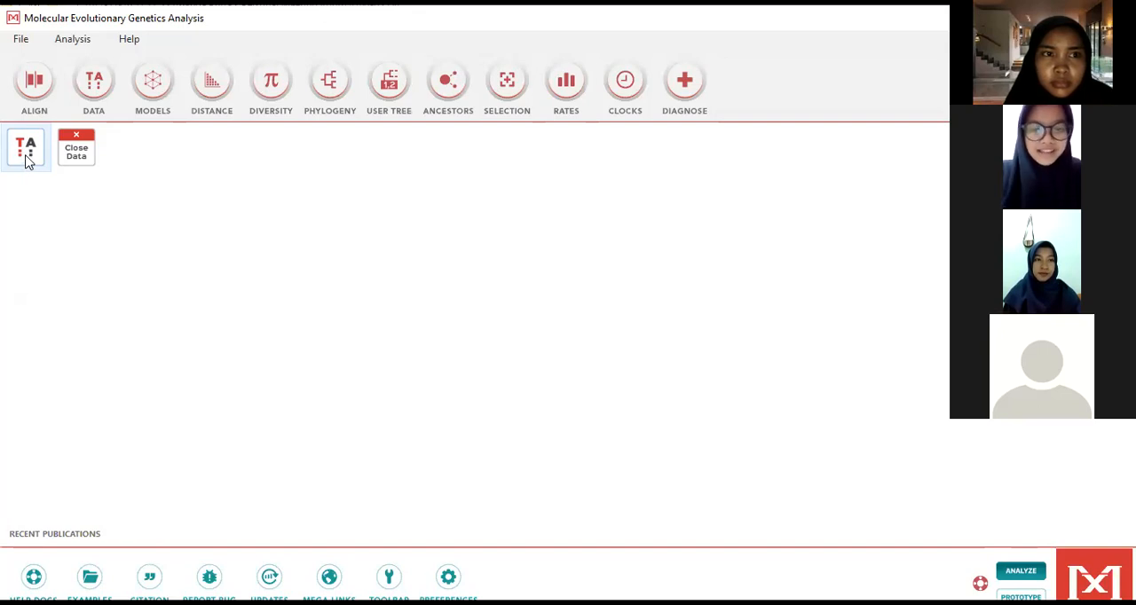
Step: View the alignment in Sequence Data Explorer, highlighting its conserved, variable, parsimony-informative and singleton sites in turn
click(26, 160)
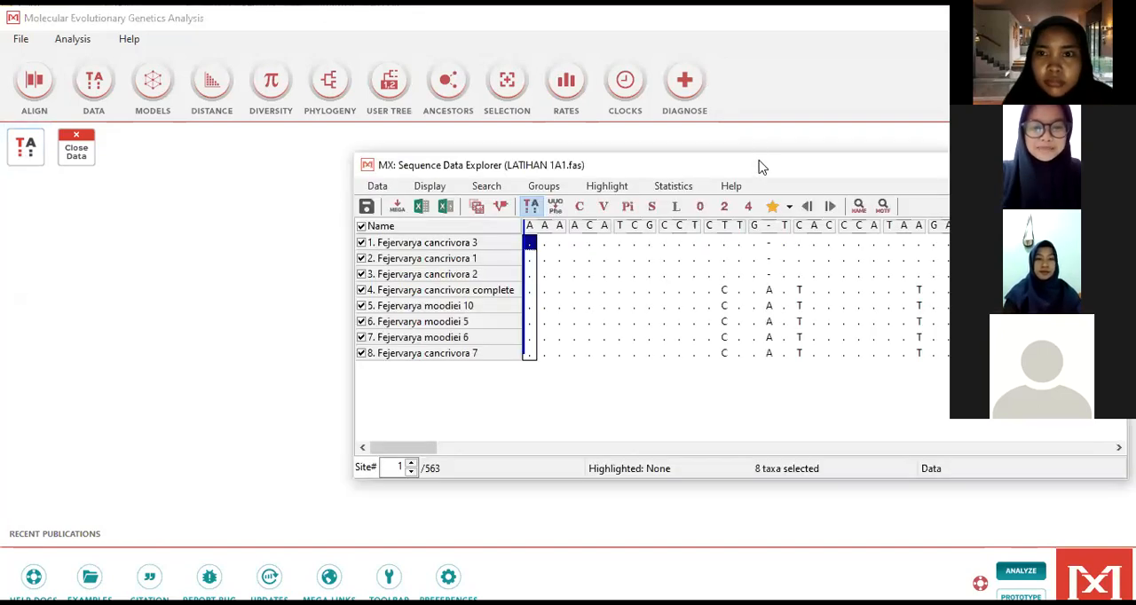
drag(760, 162, 501, 144)
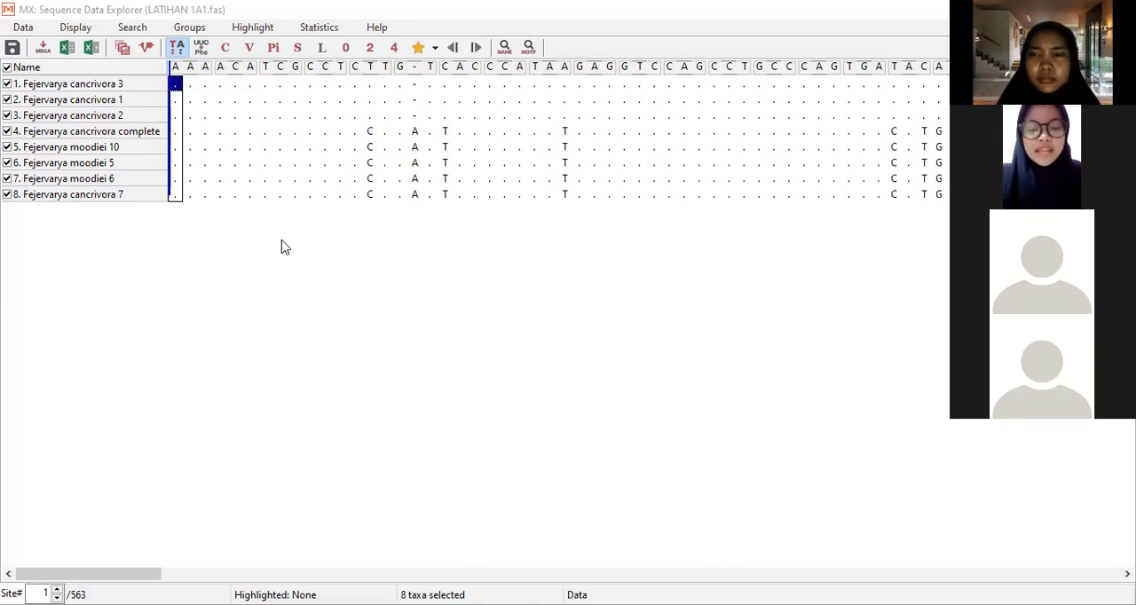
click(226, 48)
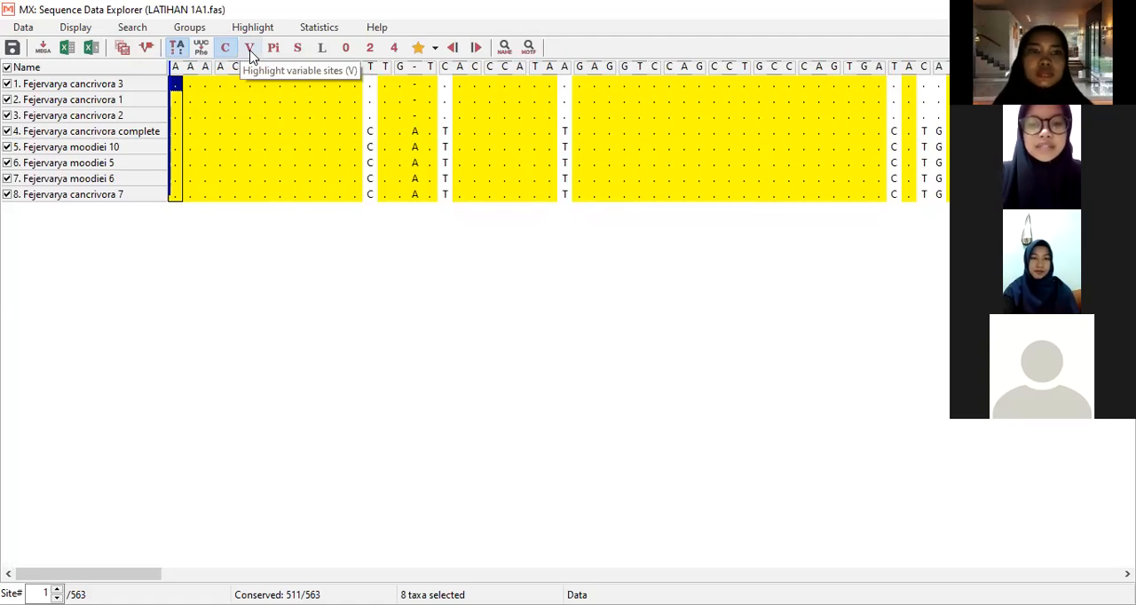
click(250, 49)
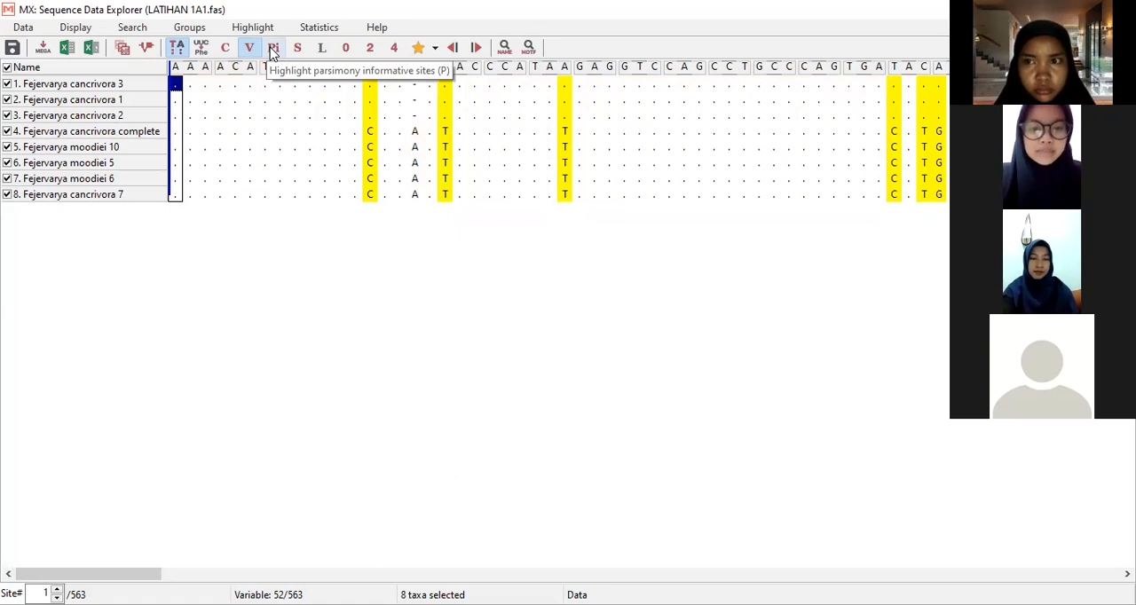
click(273, 49)
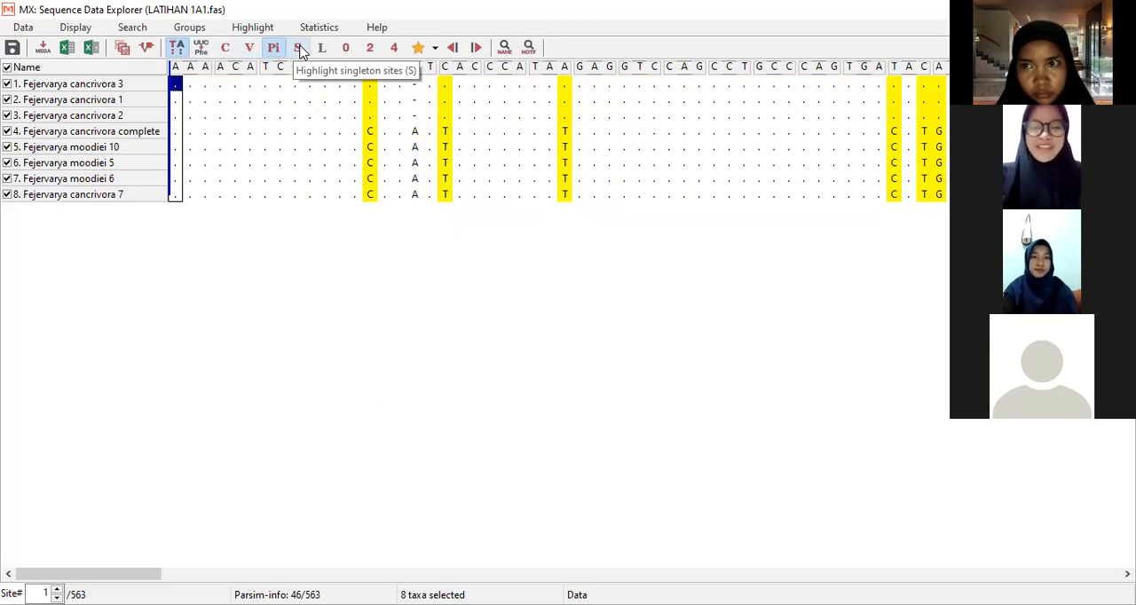
click(298, 49)
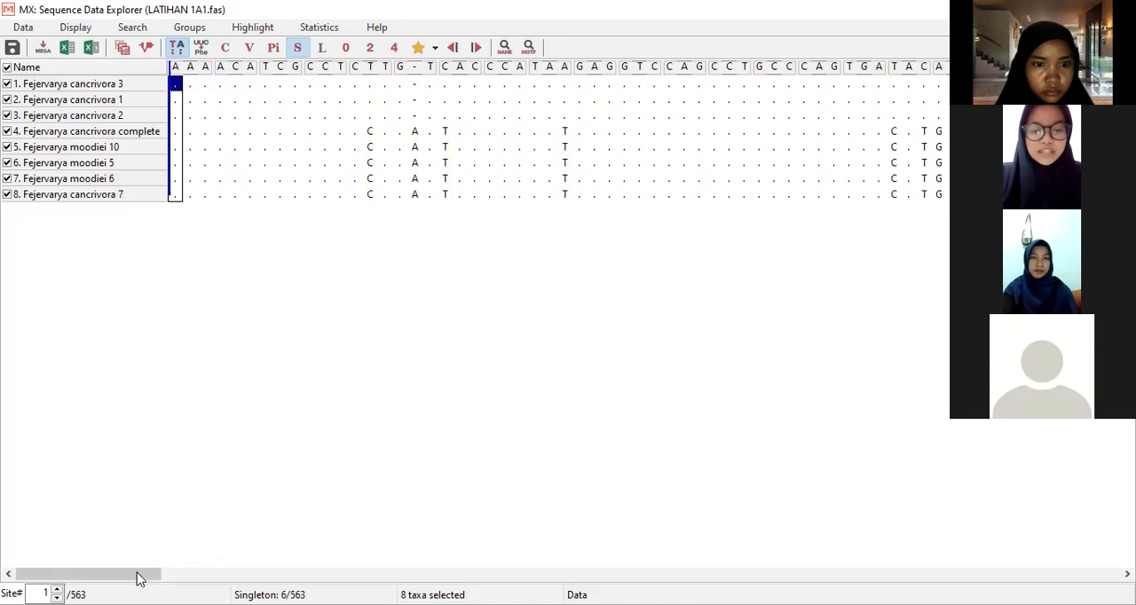
drag(89, 574, 427, 573)
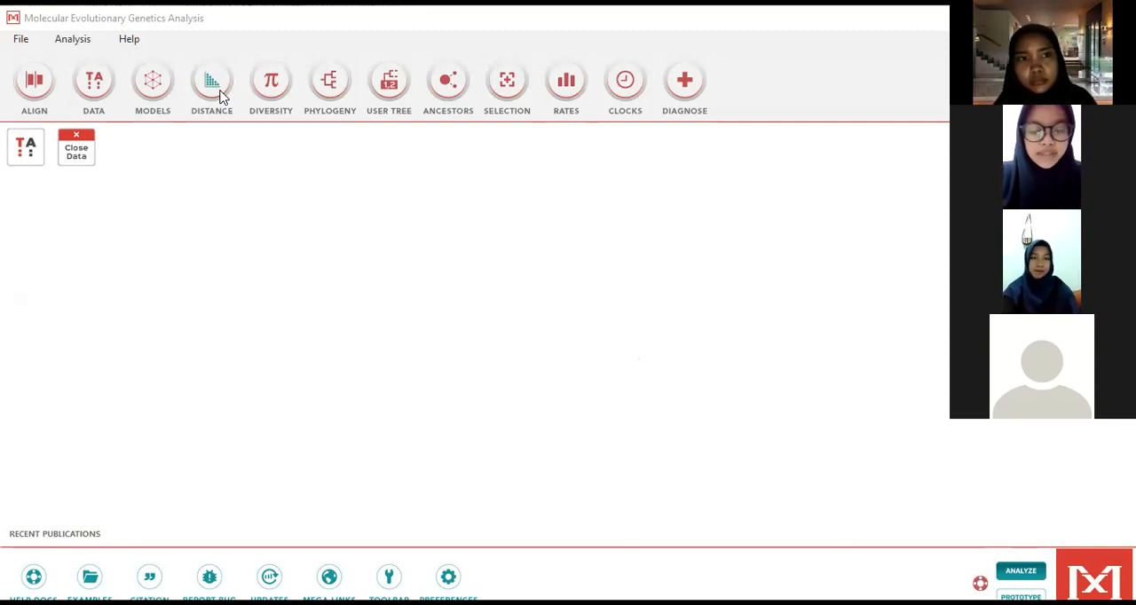
Step: Compute pairwise distances for the active data using Maximum Composite Likelihood, uniform rates and pairwise deletion, and maximize the resulting matrix
click(222, 97)
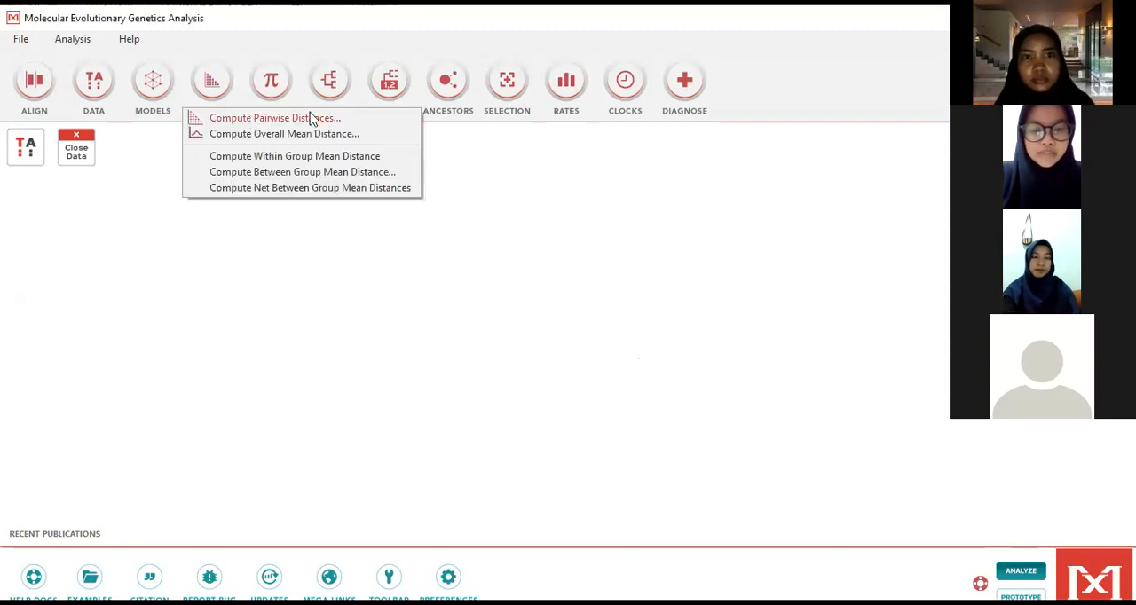
click(363, 124)
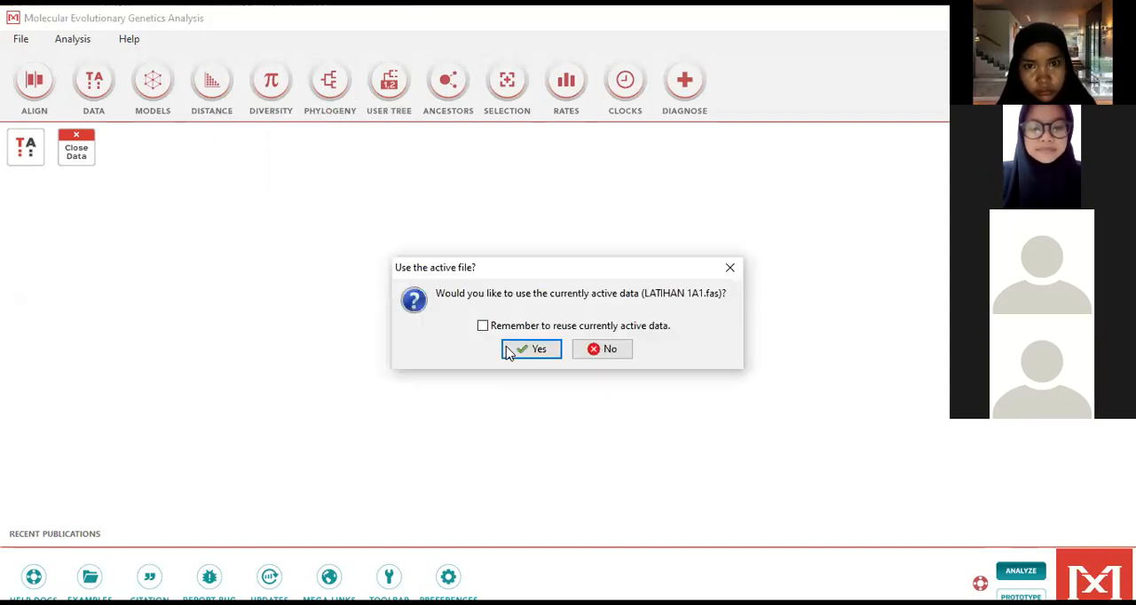
click(531, 349)
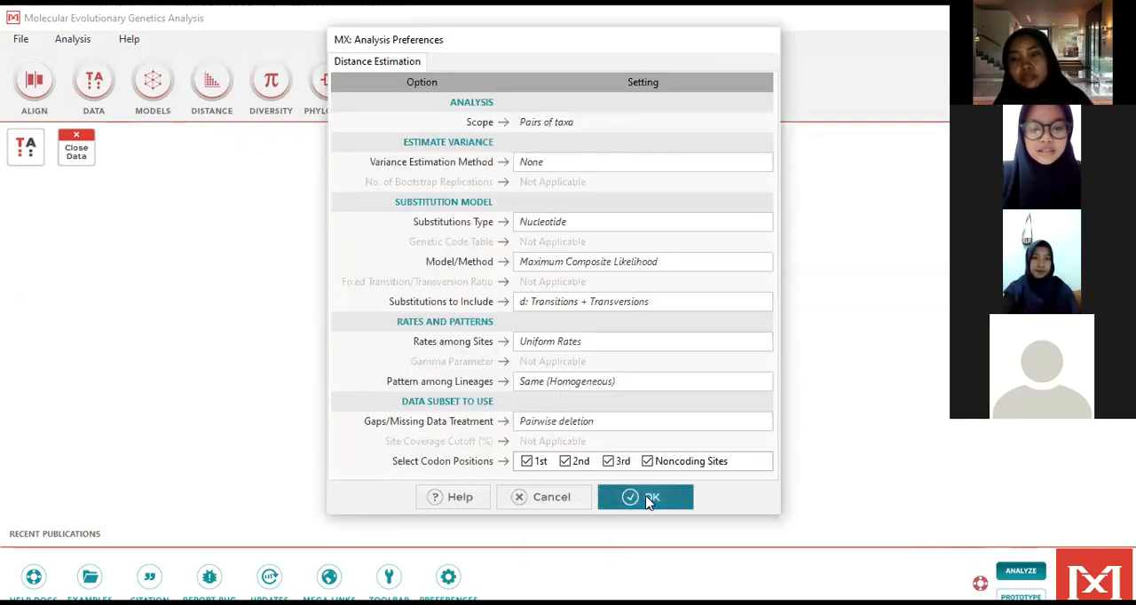
click(648, 503)
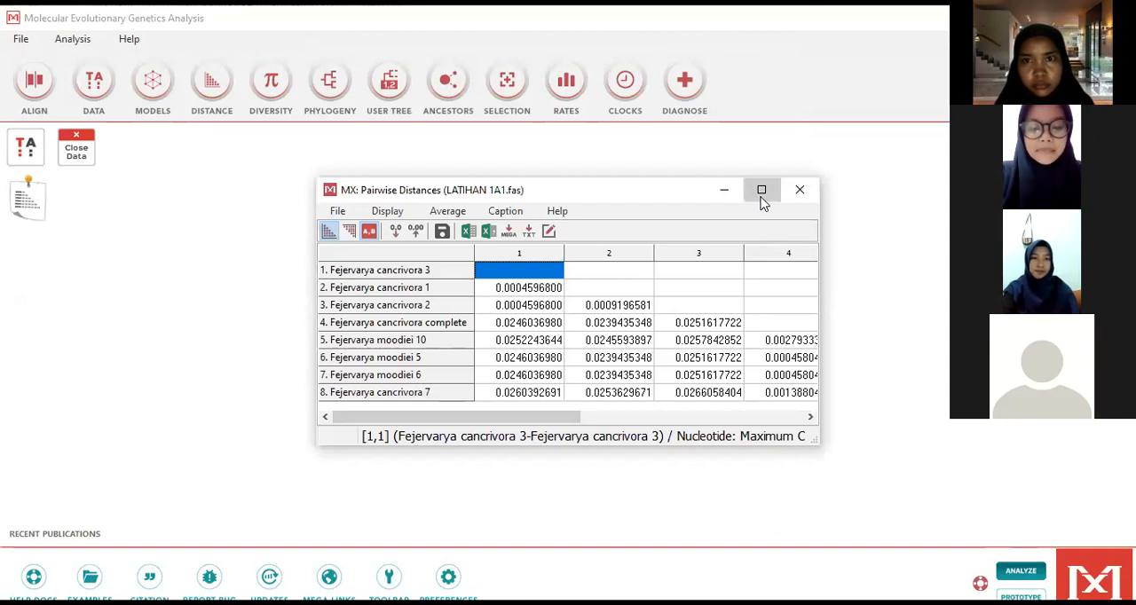
click(762, 190)
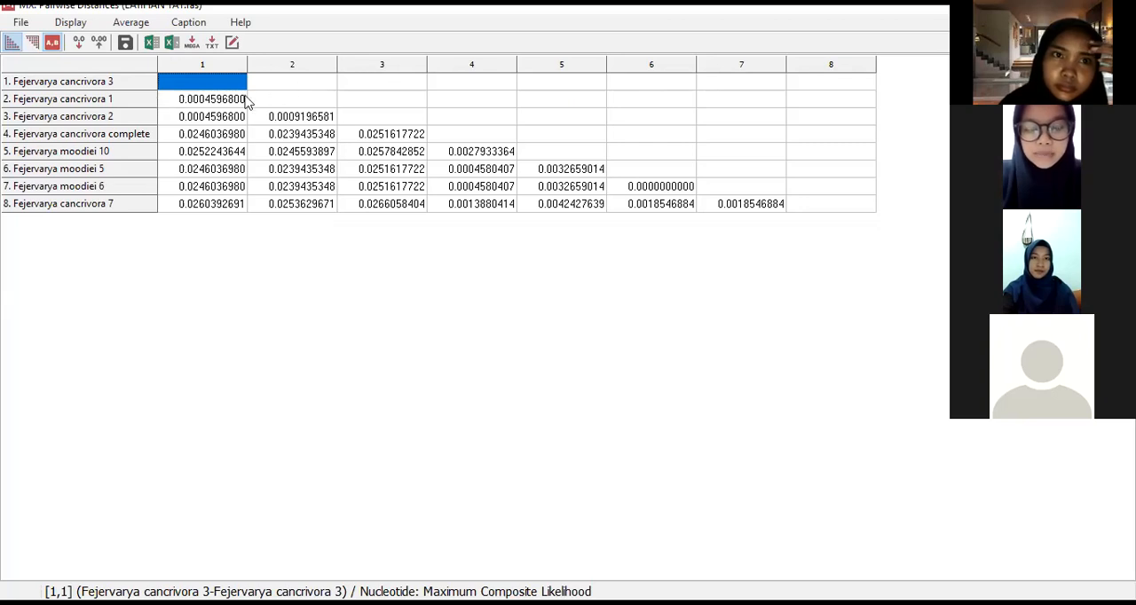
Step: Decrease the precision of the pairwise distances to two decimal places
click(213, 103)
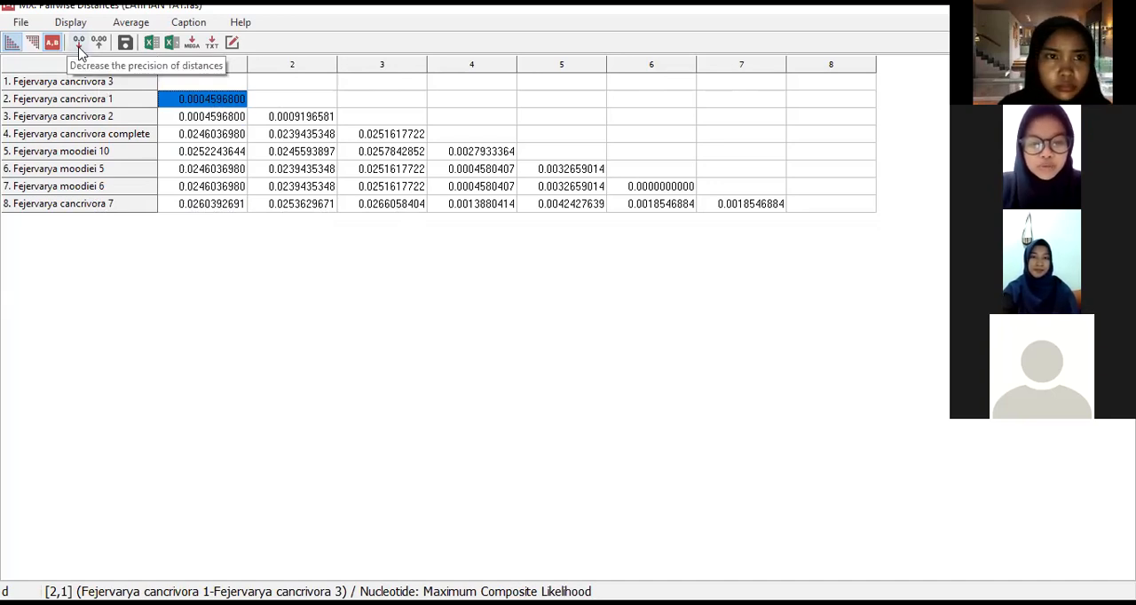
click(189, 83)
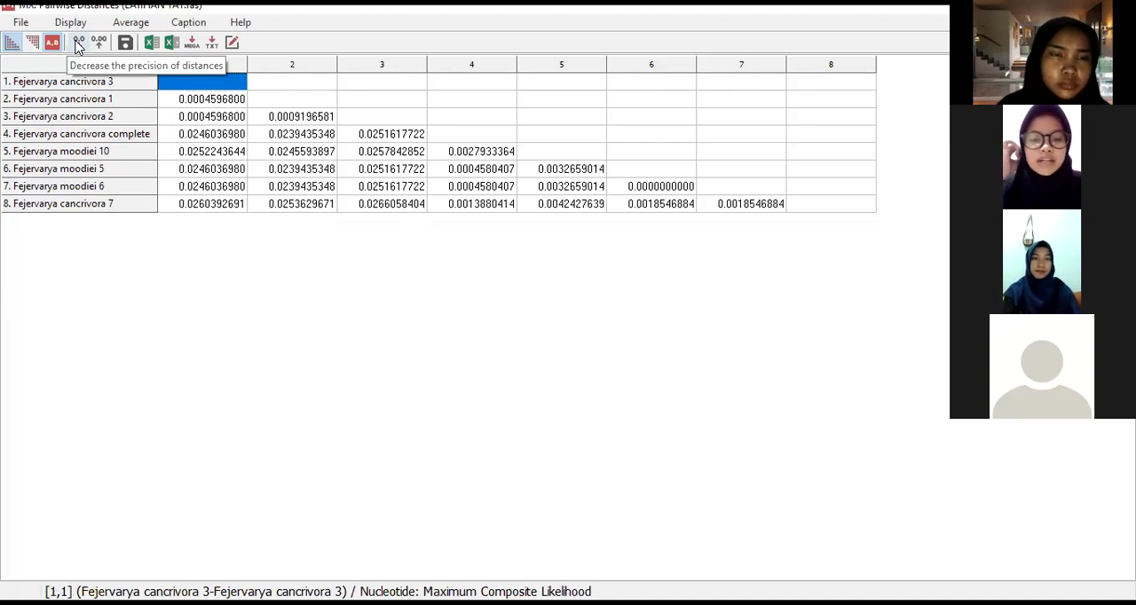
click(77, 43)
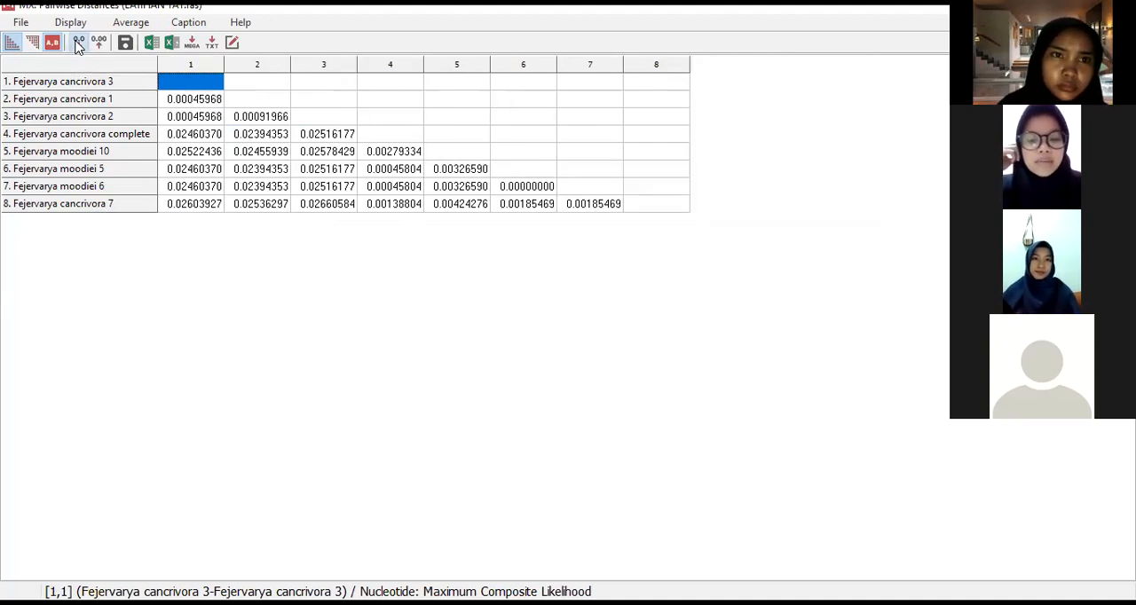
click(77, 43)
click(77, 42)
click(77, 43)
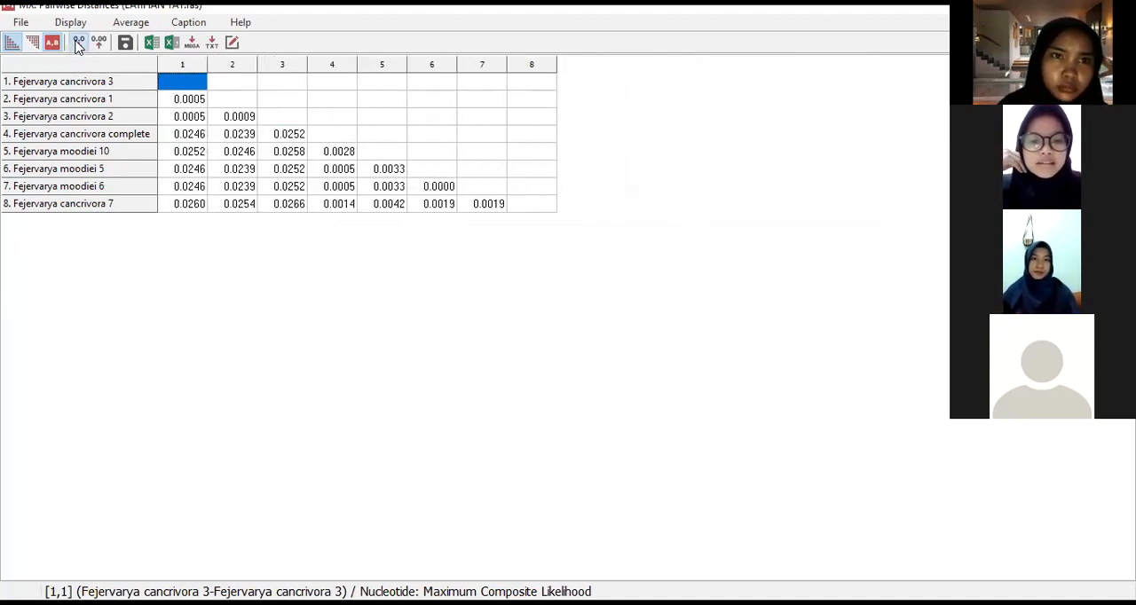
click(77, 43)
click(78, 42)
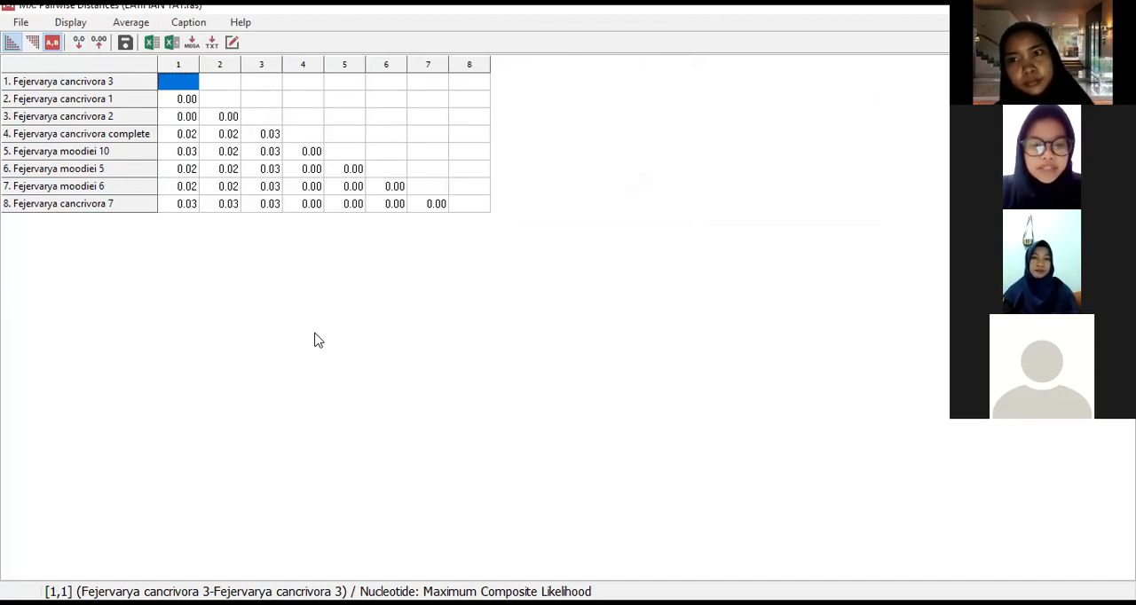
Step: Examine the distances of Fejervarya cancrivora 1, complete and 7 from cancrivora 3, and close the distance matrix
click(186, 104)
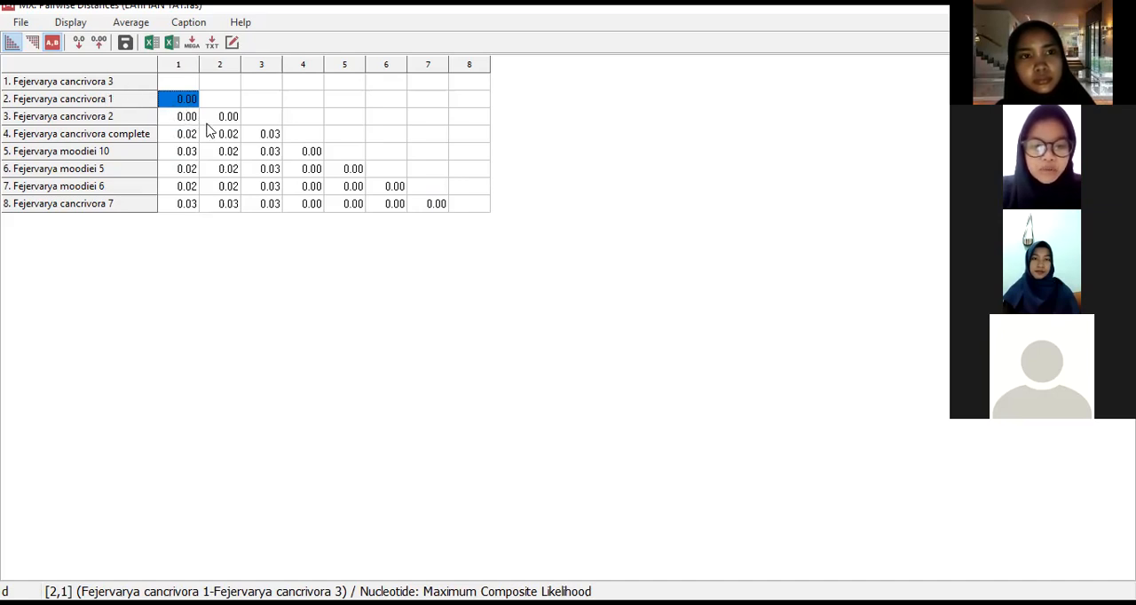
click(186, 137)
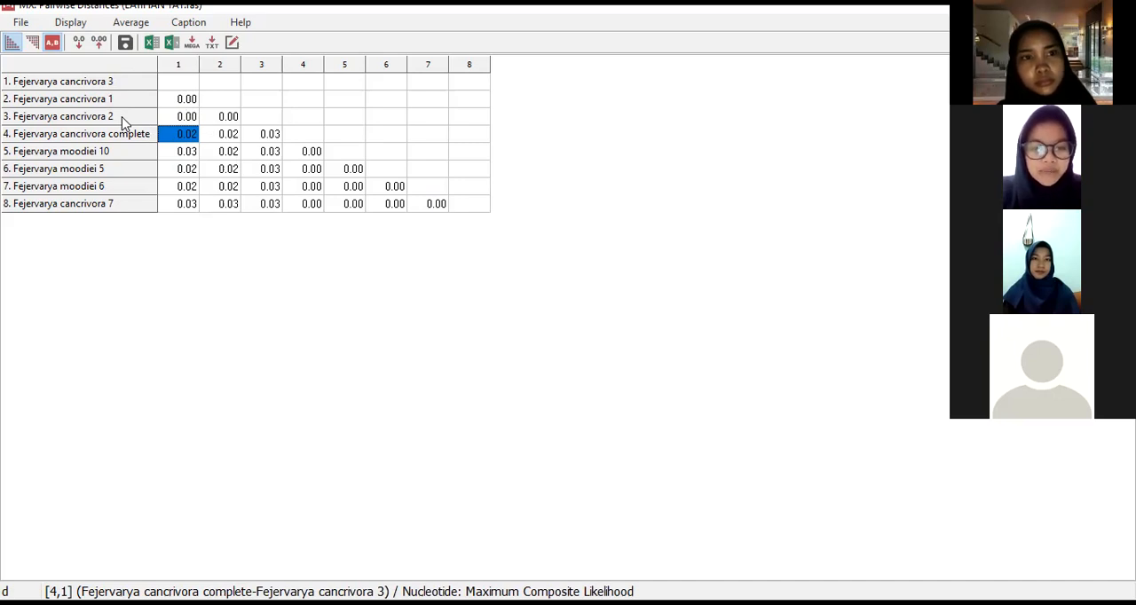
click(188, 206)
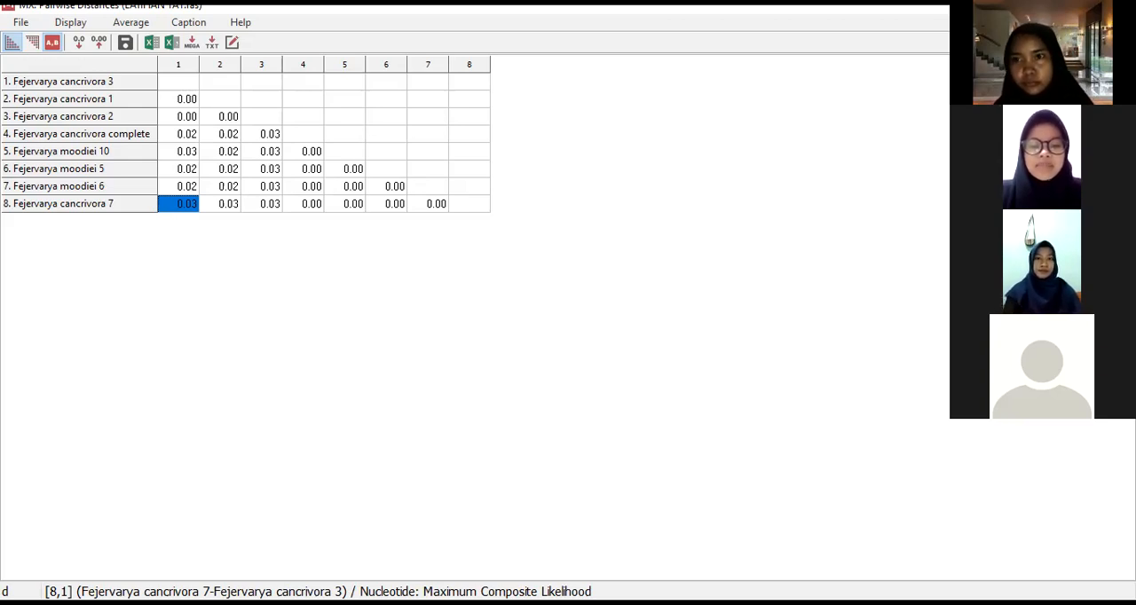
click(1117, 8)
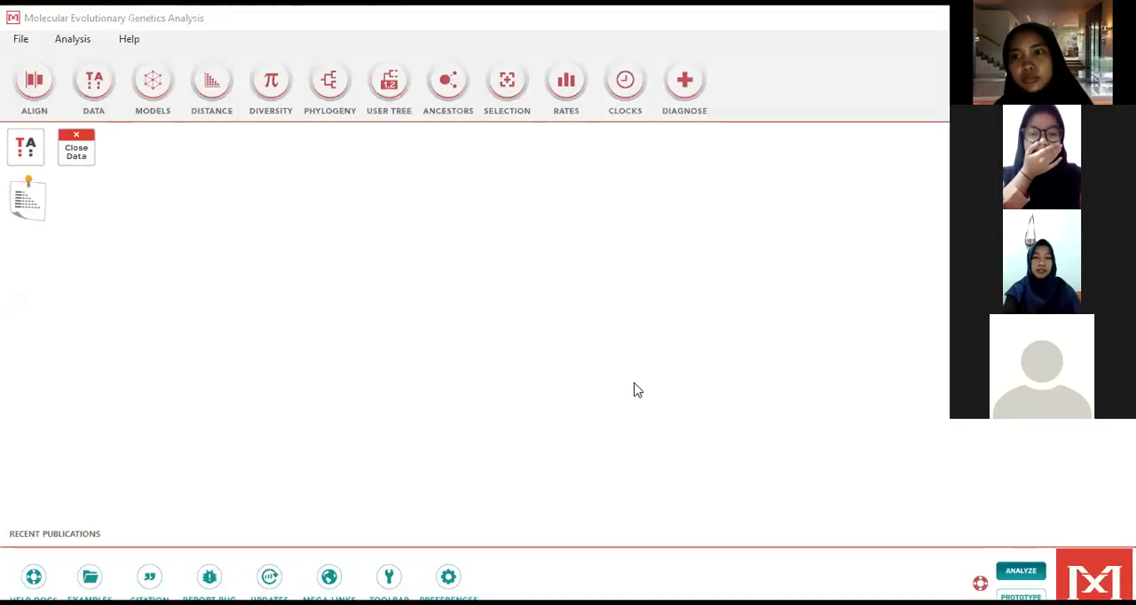
Step: Show the available phylogenetic tree construction methods
click(326, 87)
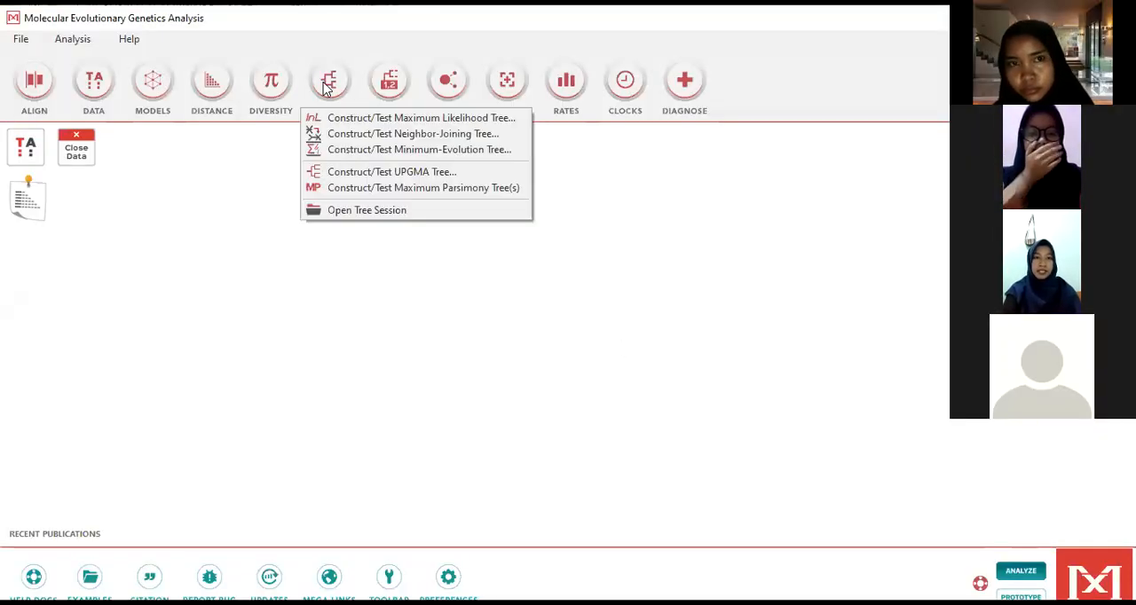